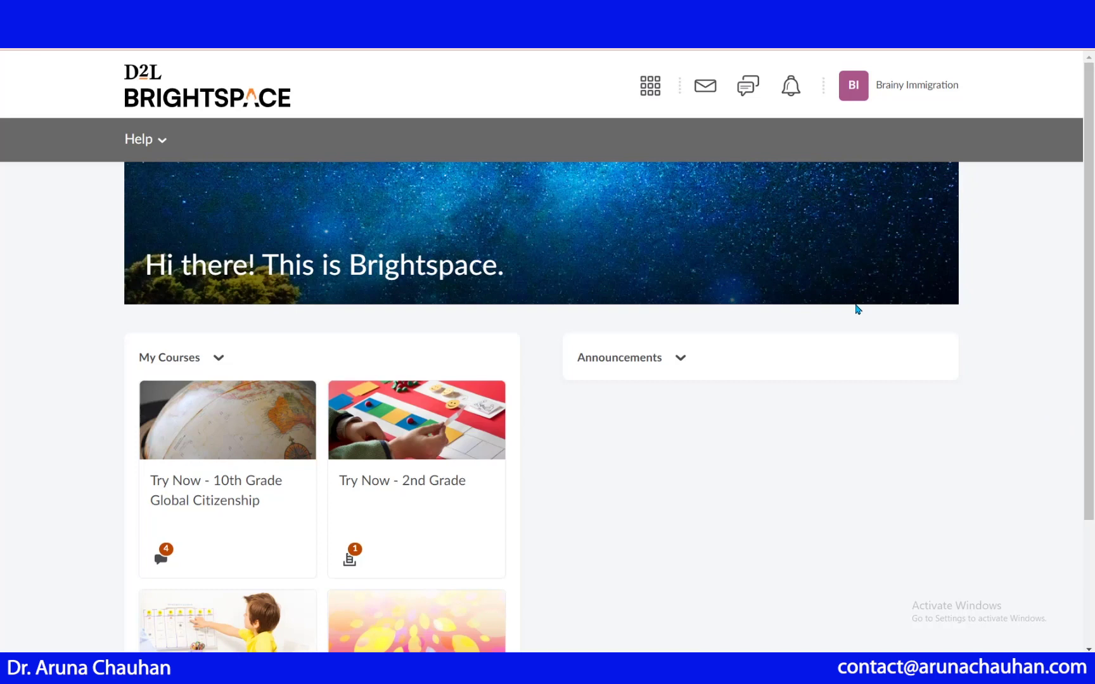
# - From the course selector, open the Try Now - 10th Grade Global Citizenship course
pyautogui.click(651, 93)
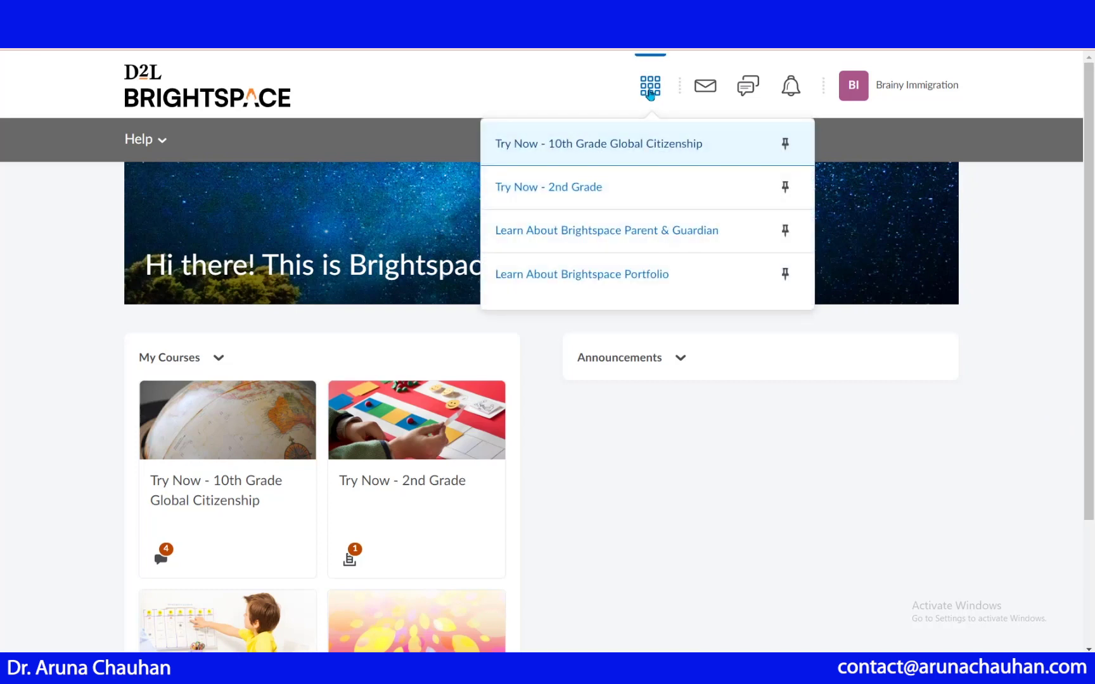
pyautogui.click(655, 144)
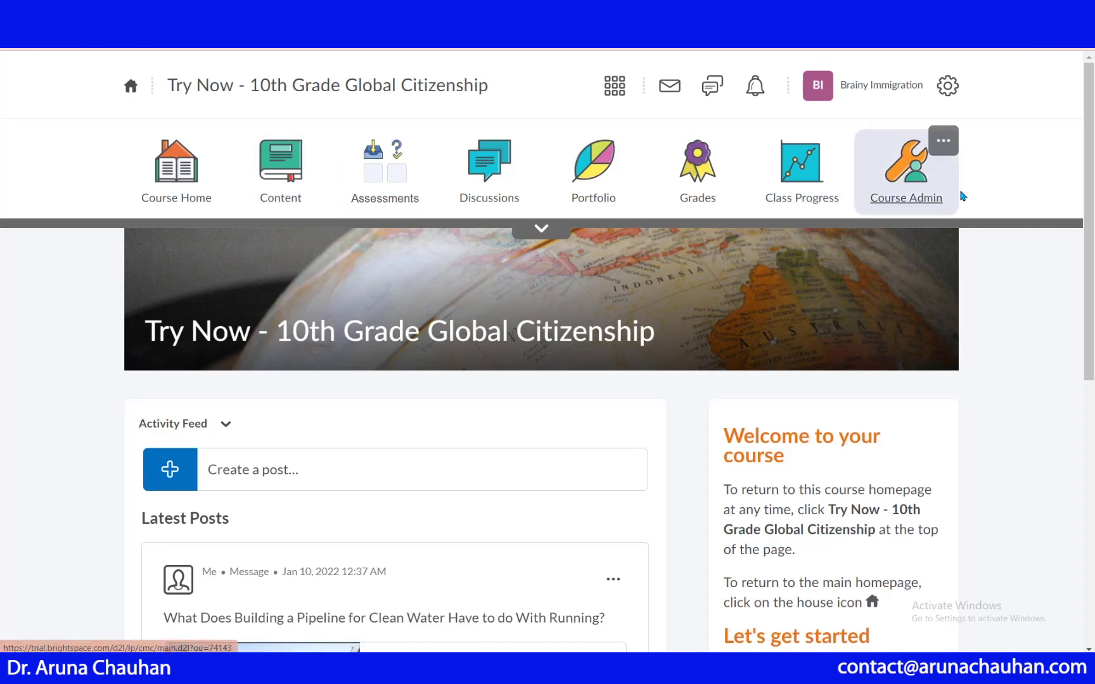
# - Open Course Admin from the navbar's more menu and scroll through its administration tools
pyautogui.click(944, 153)
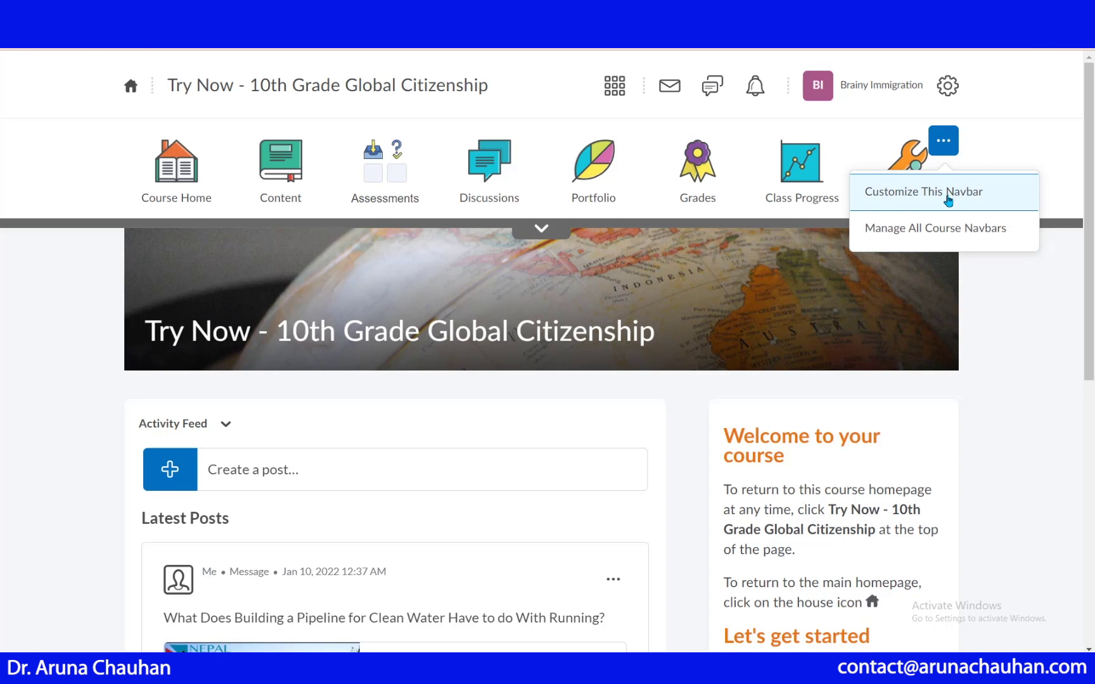
pyautogui.click(914, 162)
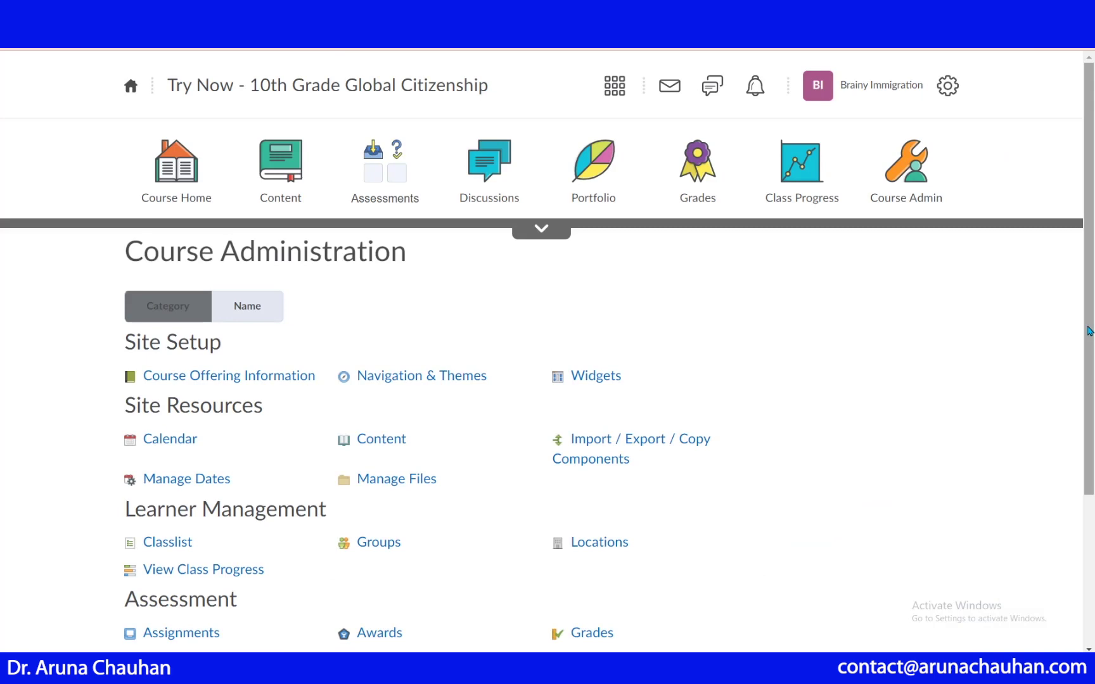
pyautogui.scroll(-3, 1090, 336)
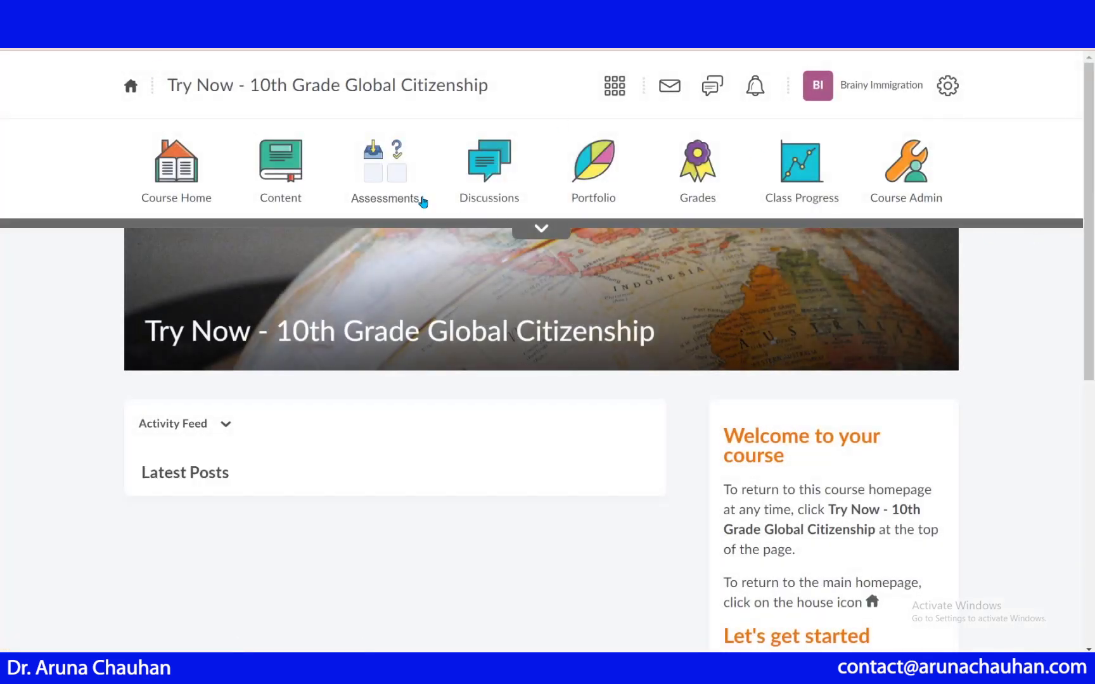
# - In Content, hide the Global Citizenship unit from students, then make it visible again
pyautogui.click(287, 175)
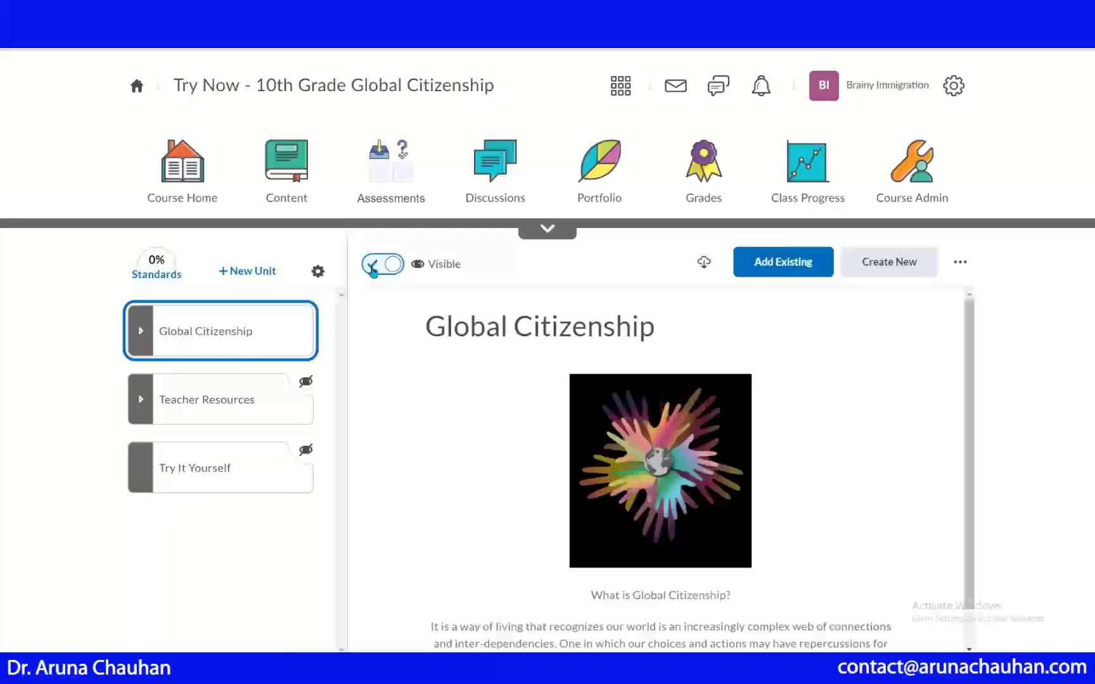
pyautogui.click(372, 266)
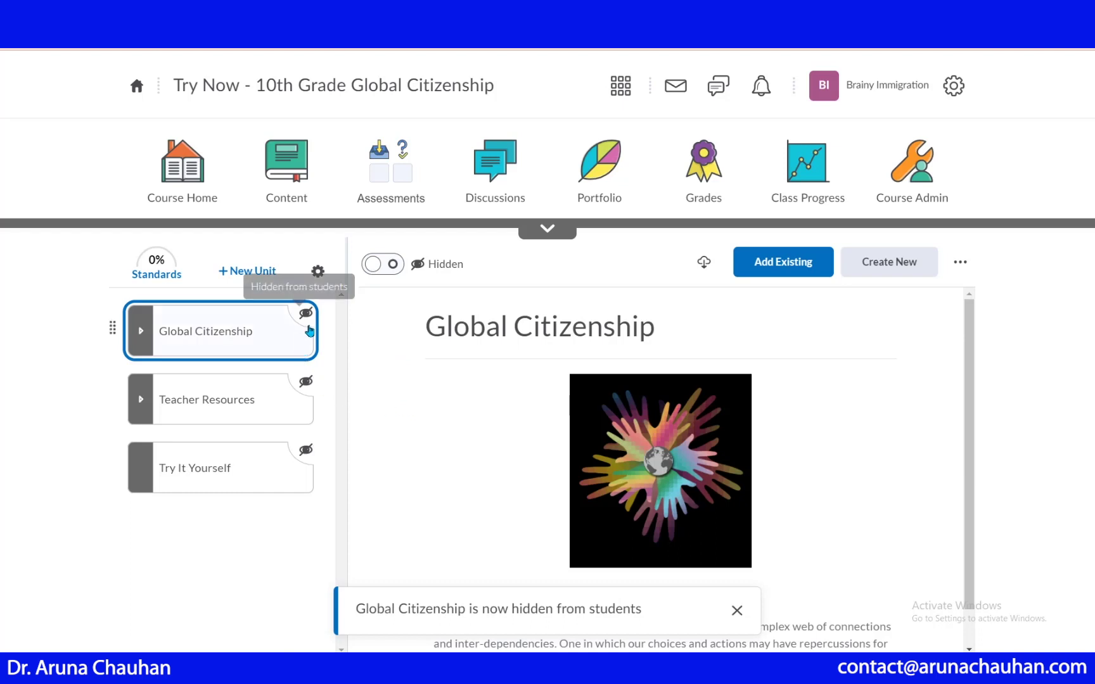
pyautogui.click(391, 267)
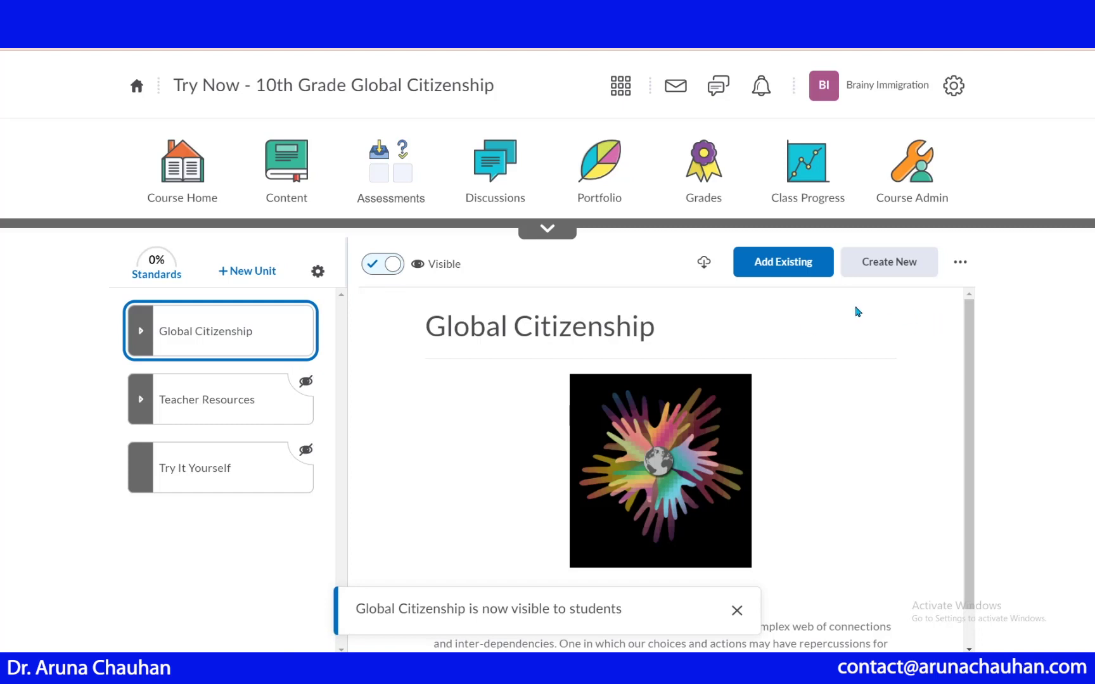
# - Open and close the Add Existing options, then scroll the content sidebar
pyautogui.click(771, 270)
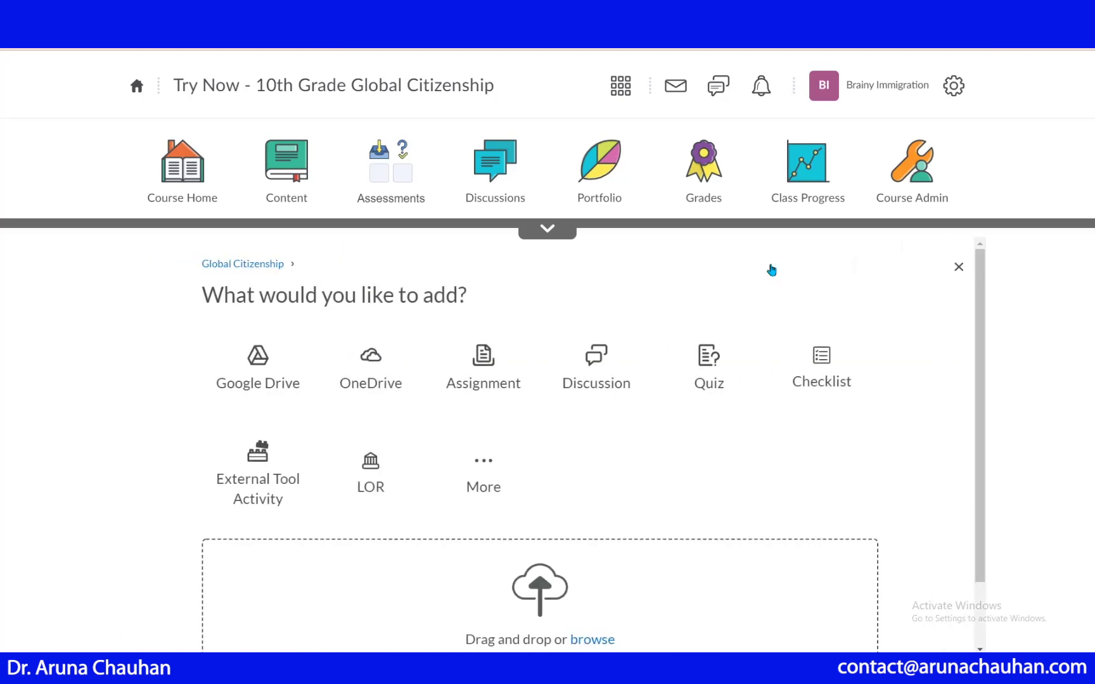
pyautogui.click(959, 267)
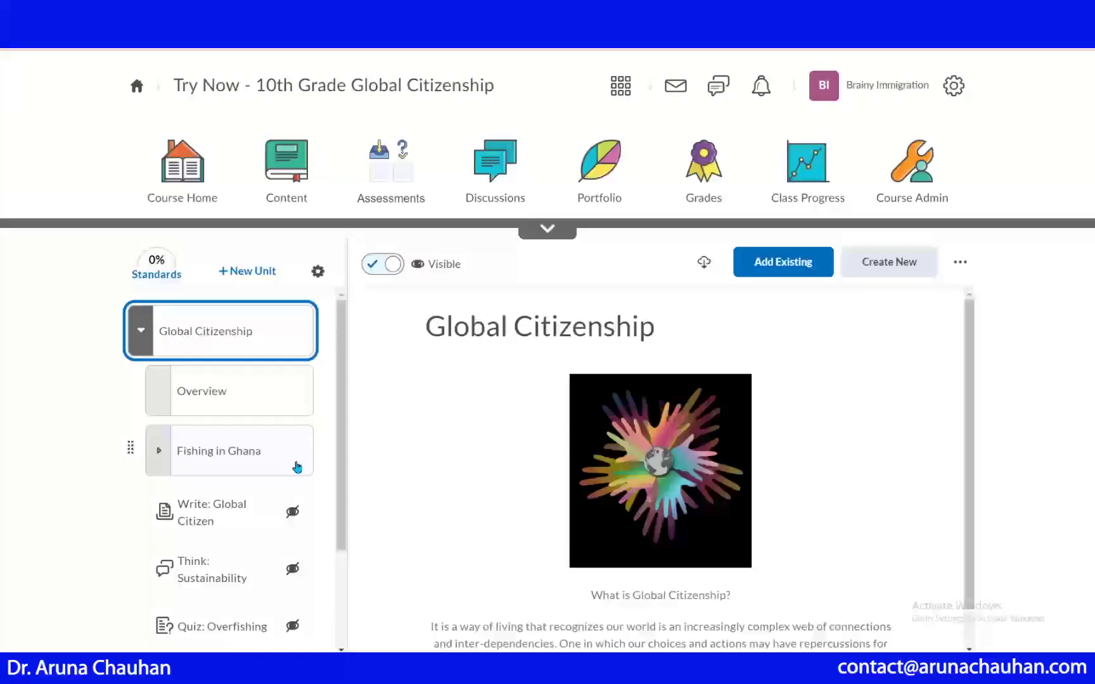
pyautogui.moveTo(336, 528); pyautogui.dragTo(341, 598)
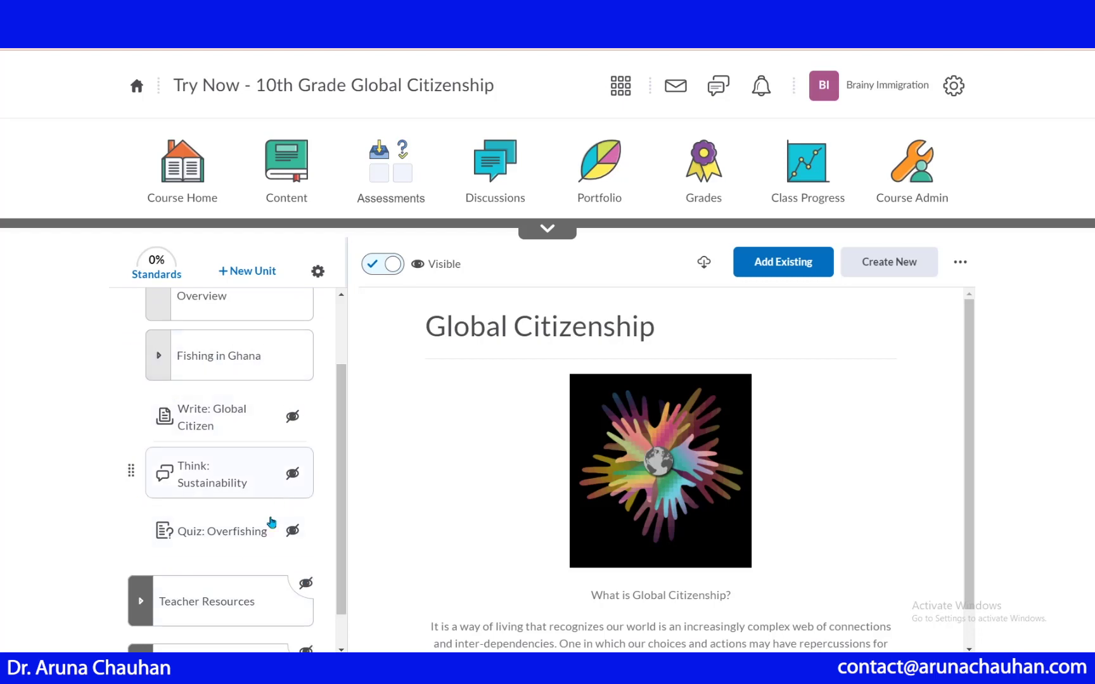
pyautogui.moveTo(342, 410); pyautogui.dragTo(343, 345)
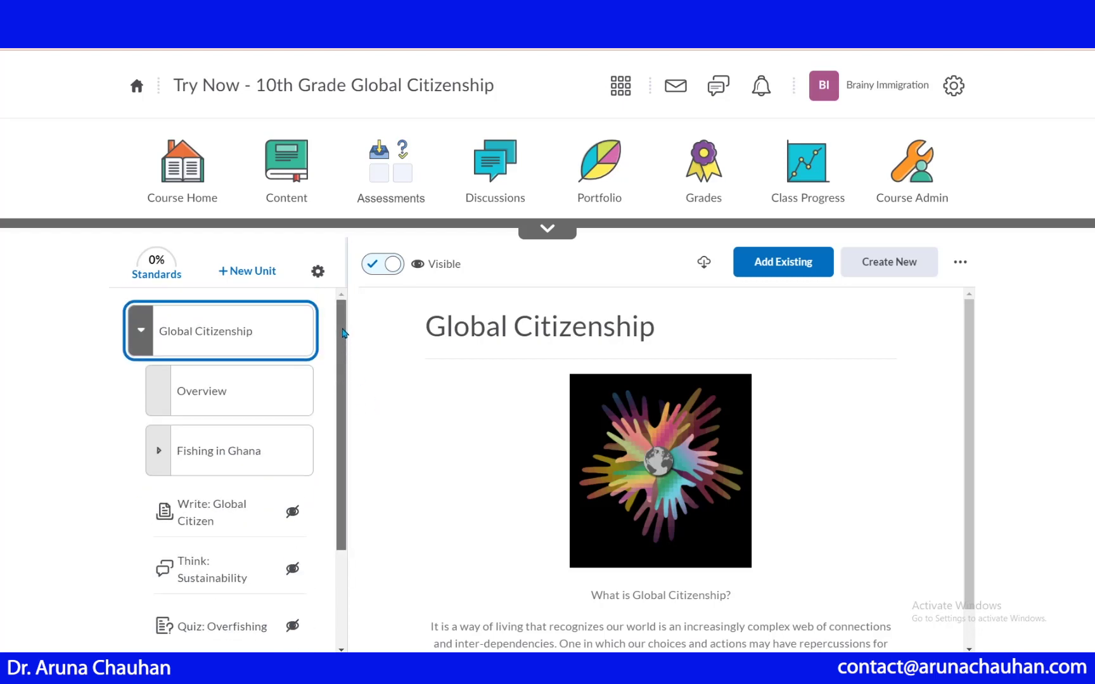
# - View the Overview page, expand Fishing in Ghana, and read the Sustainable Cert. page
pyautogui.click(236, 401)
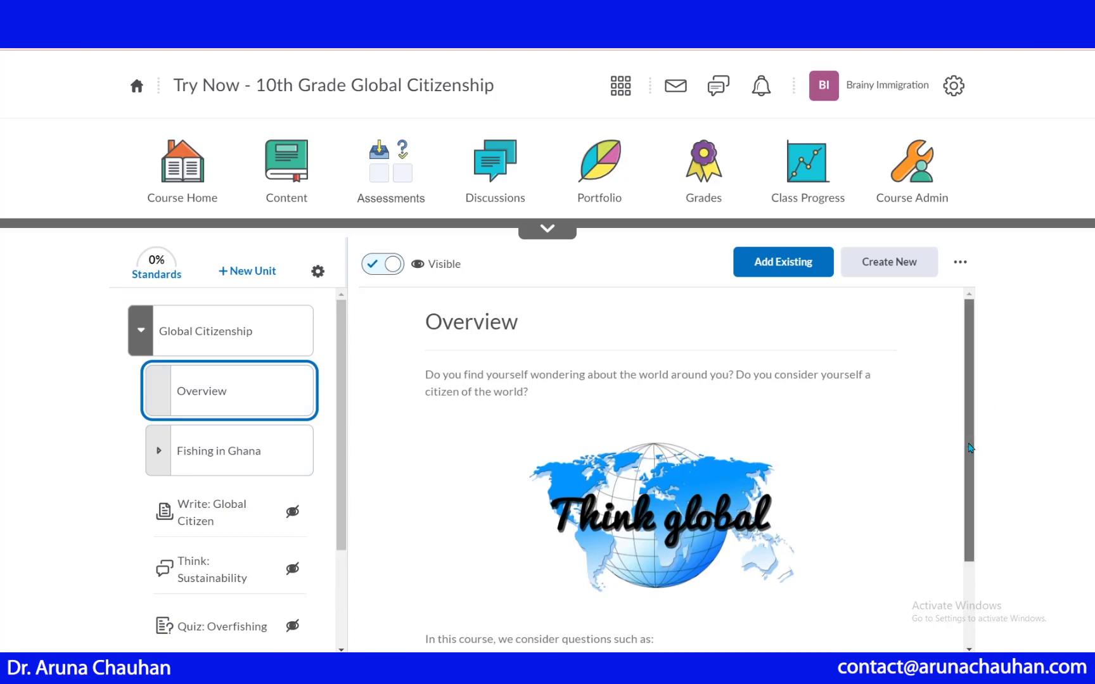
pyautogui.scroll(-2, 985, 526)
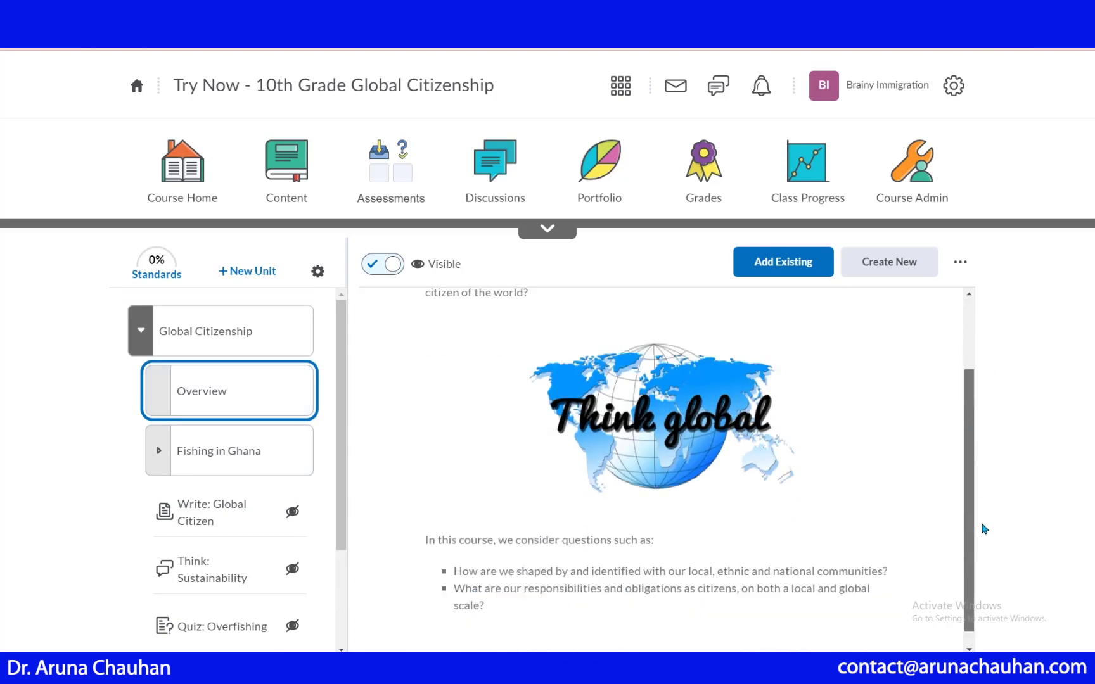
pyautogui.click(246, 467)
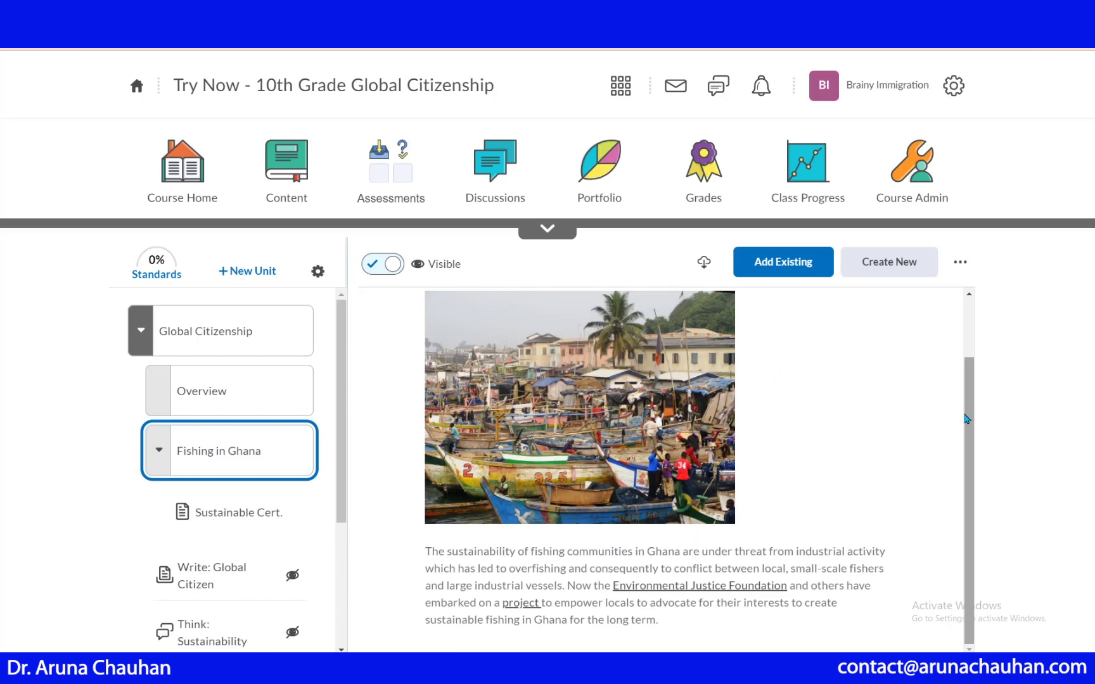
pyautogui.moveTo(971, 416); pyautogui.dragTo(987, 577)
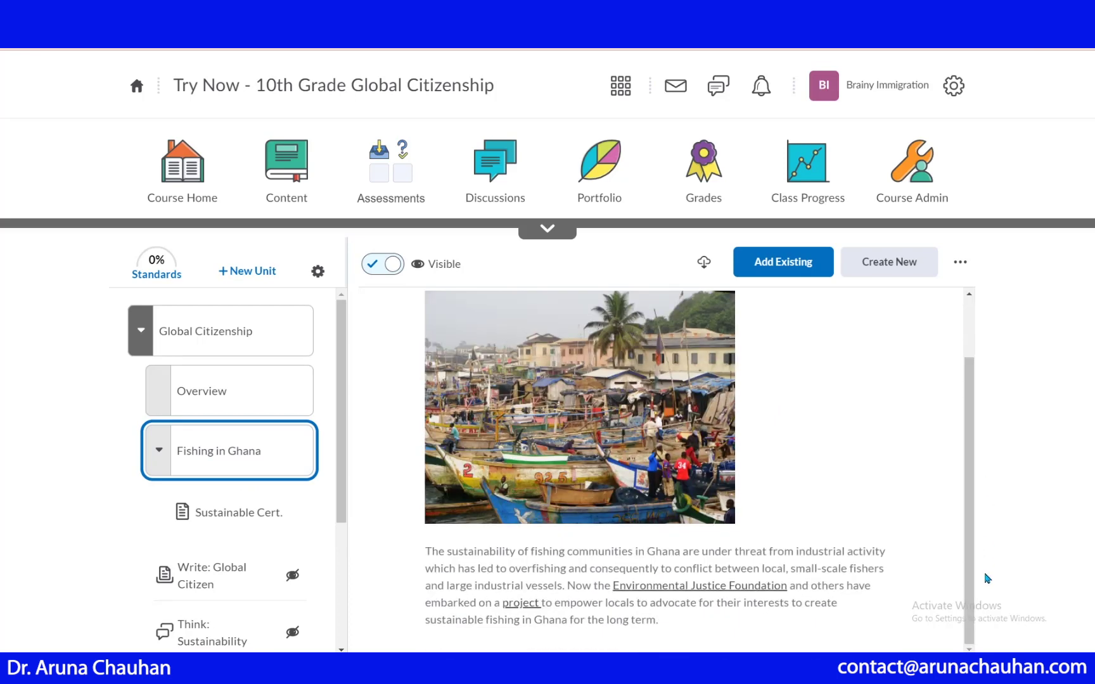
pyautogui.click(253, 526)
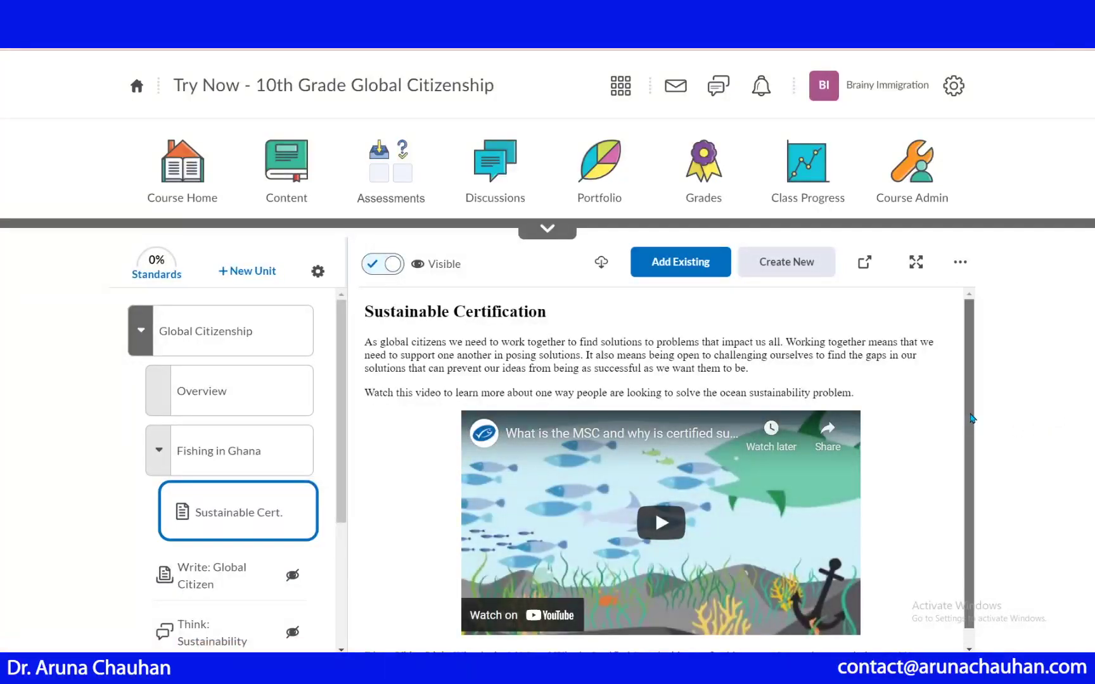
pyautogui.scroll(-1, 974, 442)
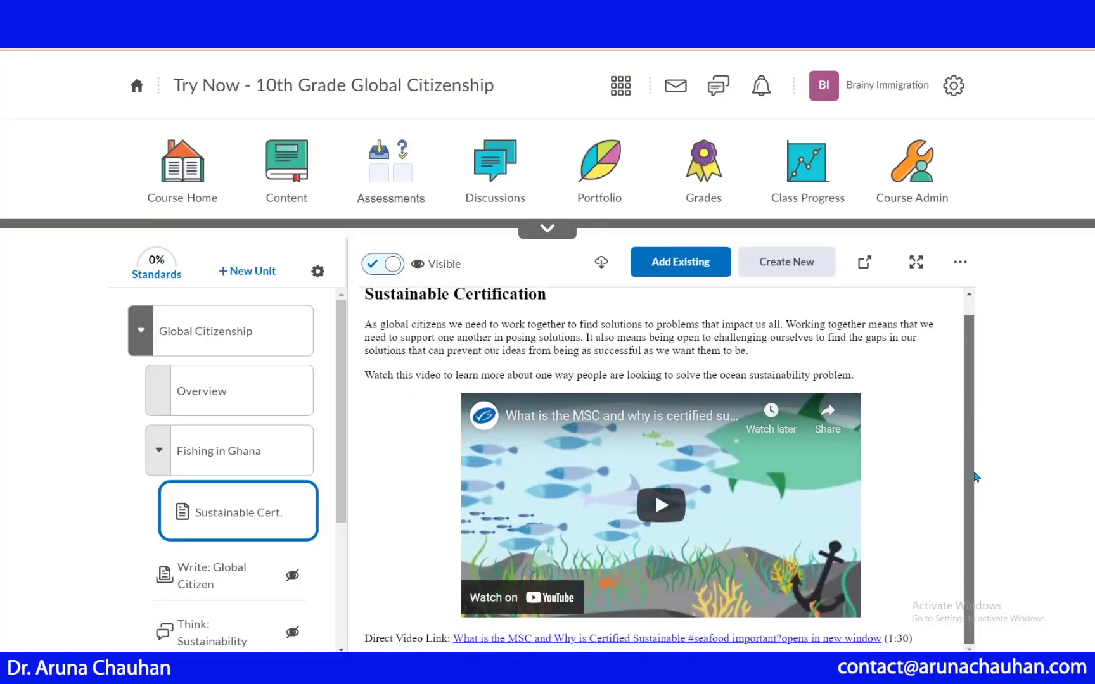
pyautogui.scroll(1, 969, 409)
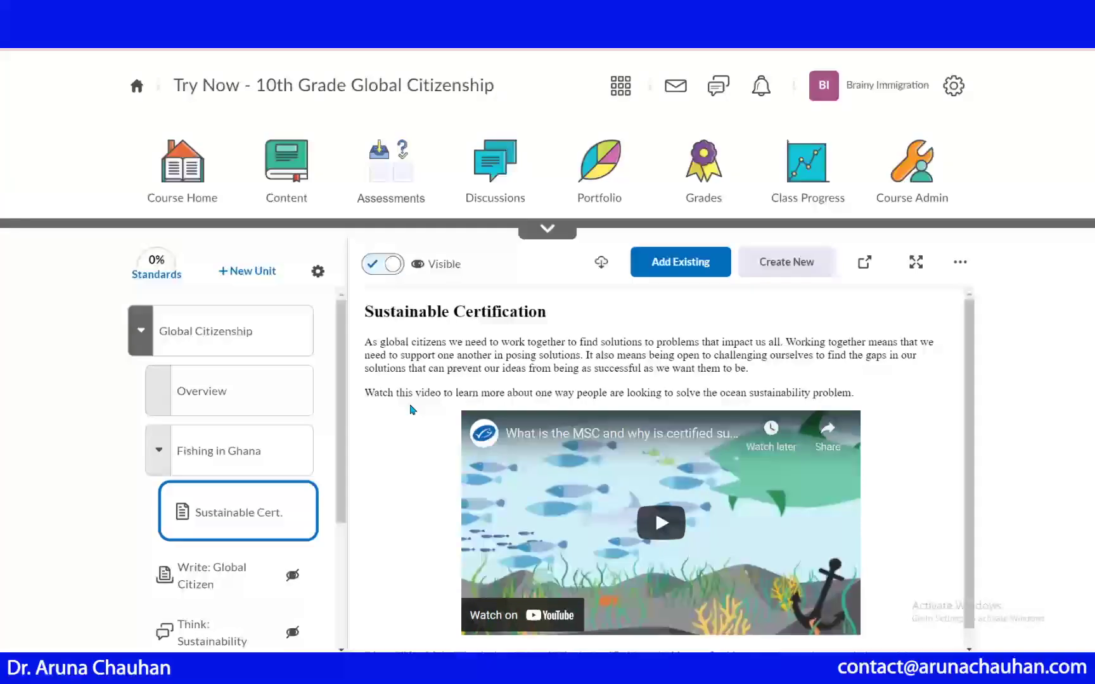
# - On the Global Citizenship unit, open Add Existing, dismiss the Google Drive sign-in, and scroll the options
pyautogui.click(204, 338)
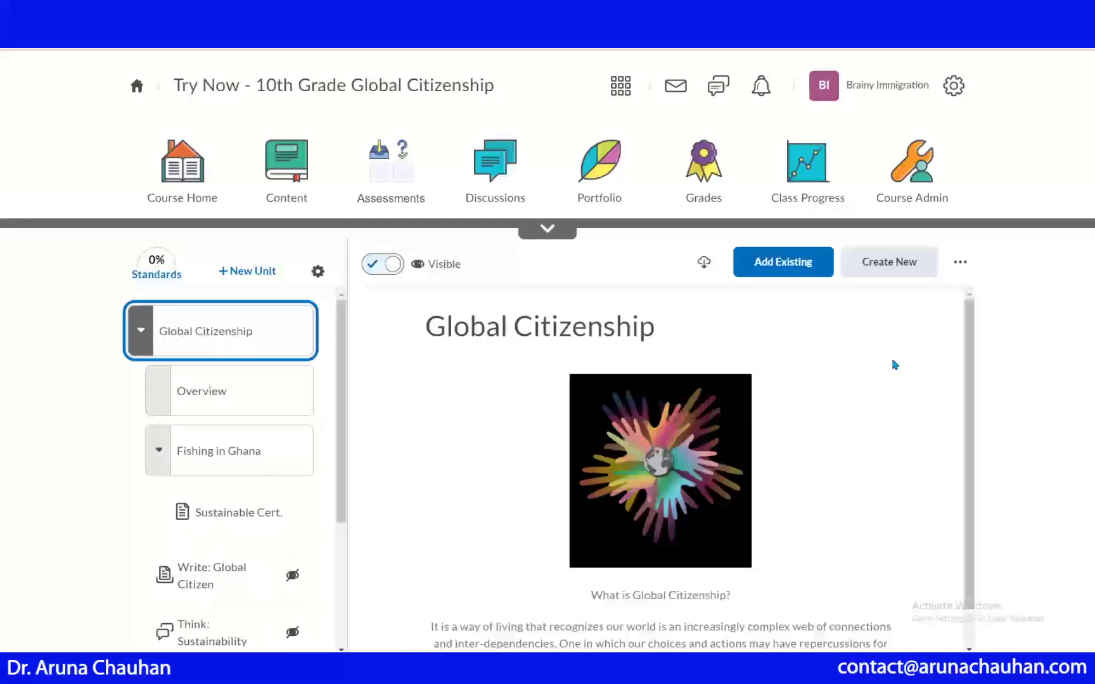
pyautogui.click(783, 263)
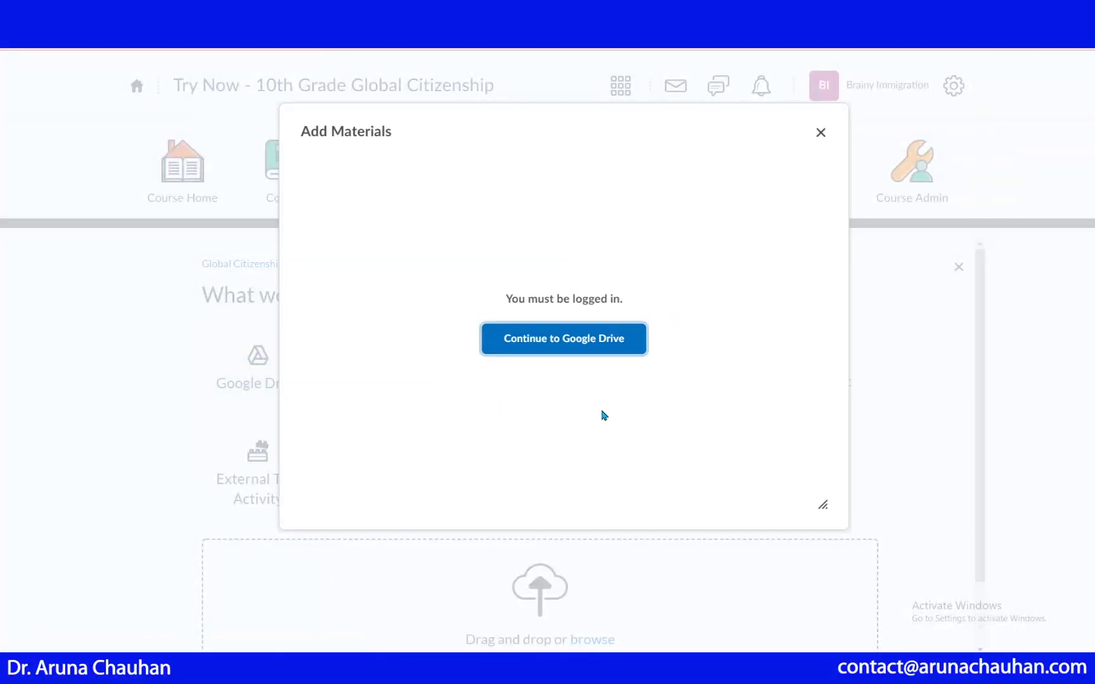
pyautogui.click(819, 136)
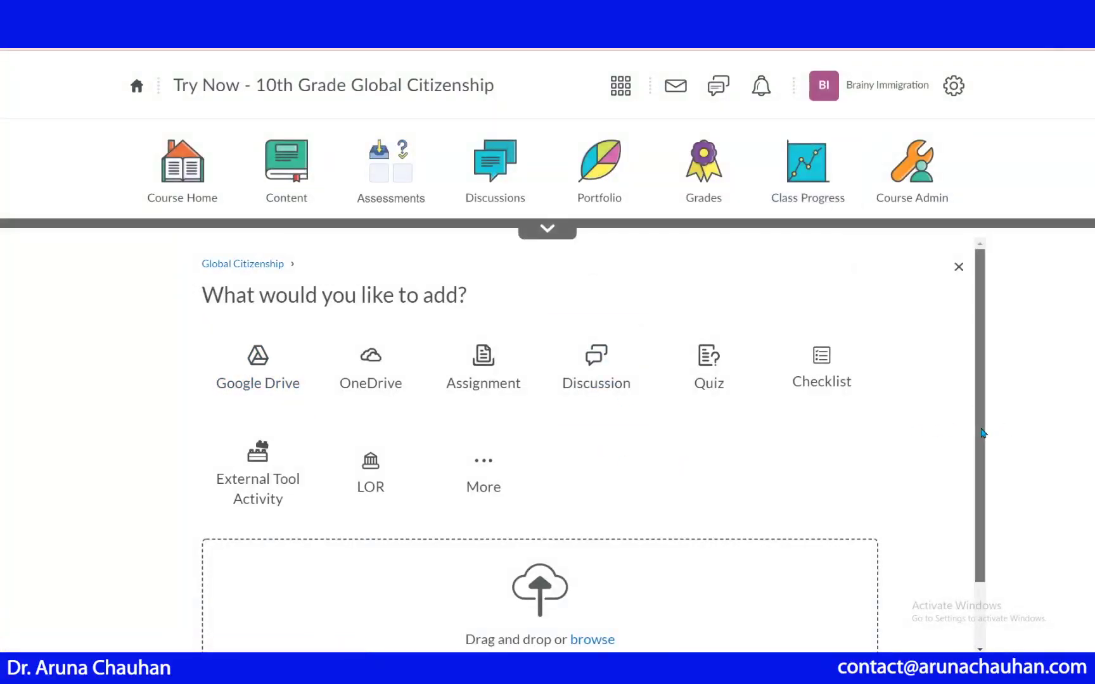
pyautogui.moveTo(979, 433); pyautogui.dragTo(982, 487)
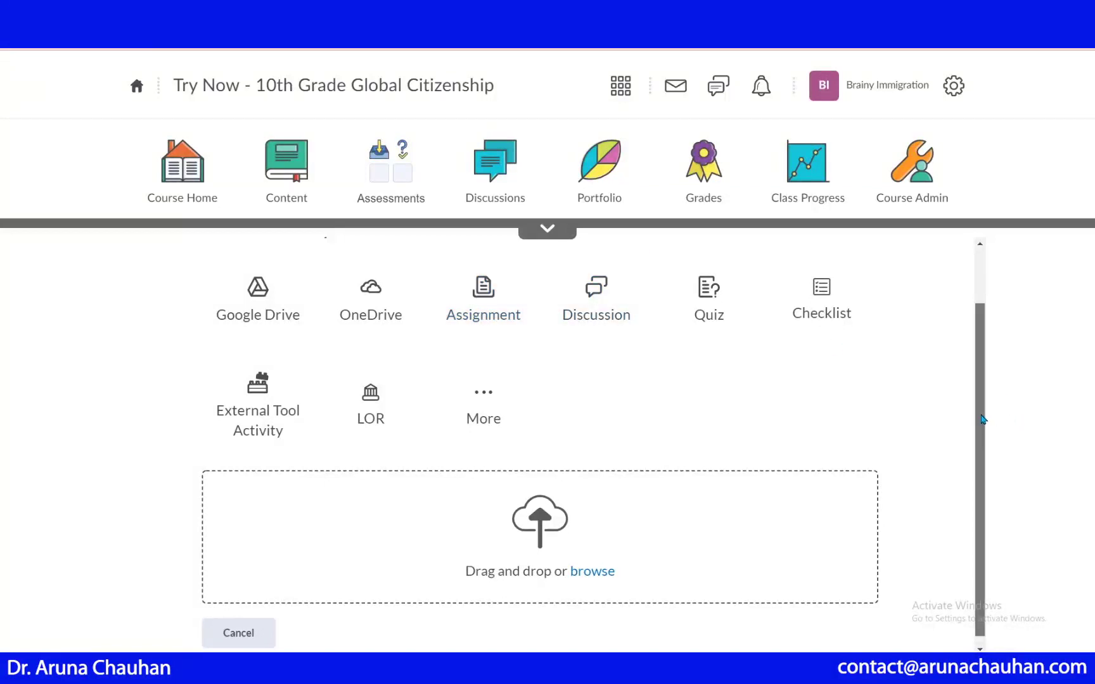
pyautogui.scroll(-1, 982, 424)
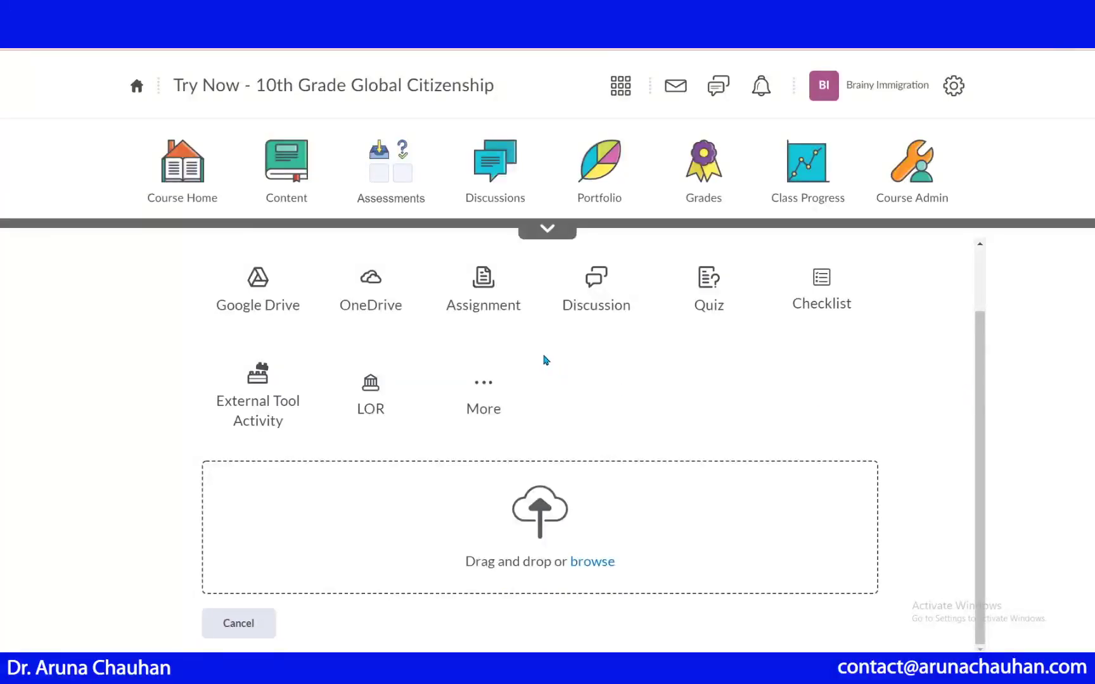
# - Glance at Course Admin via the navbar menu, then return to the Global Citizenship content page
pyautogui.click(950, 142)
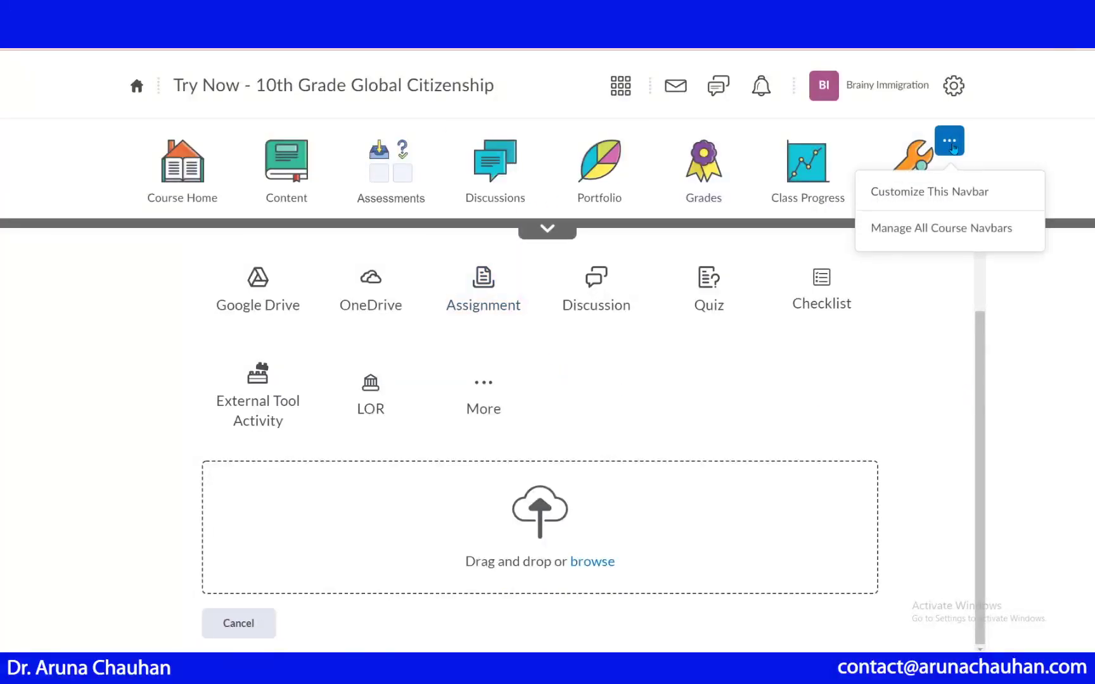
pyautogui.click(902, 162)
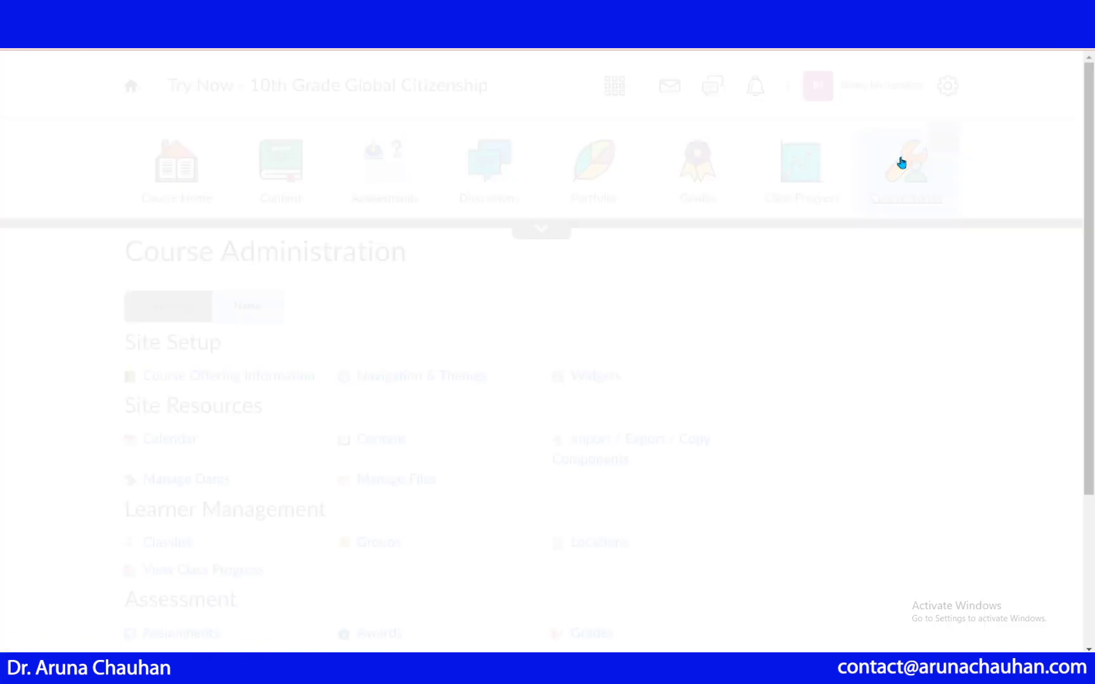
pyautogui.scroll(-2, 1064, 422)
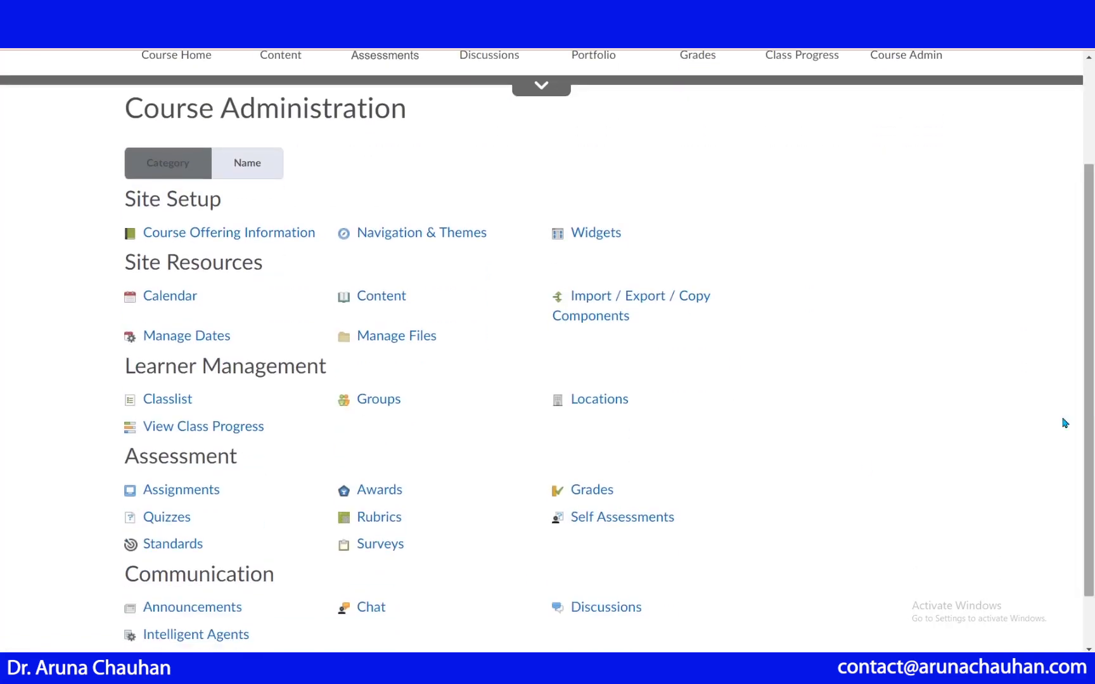
pyautogui.click(203, 498)
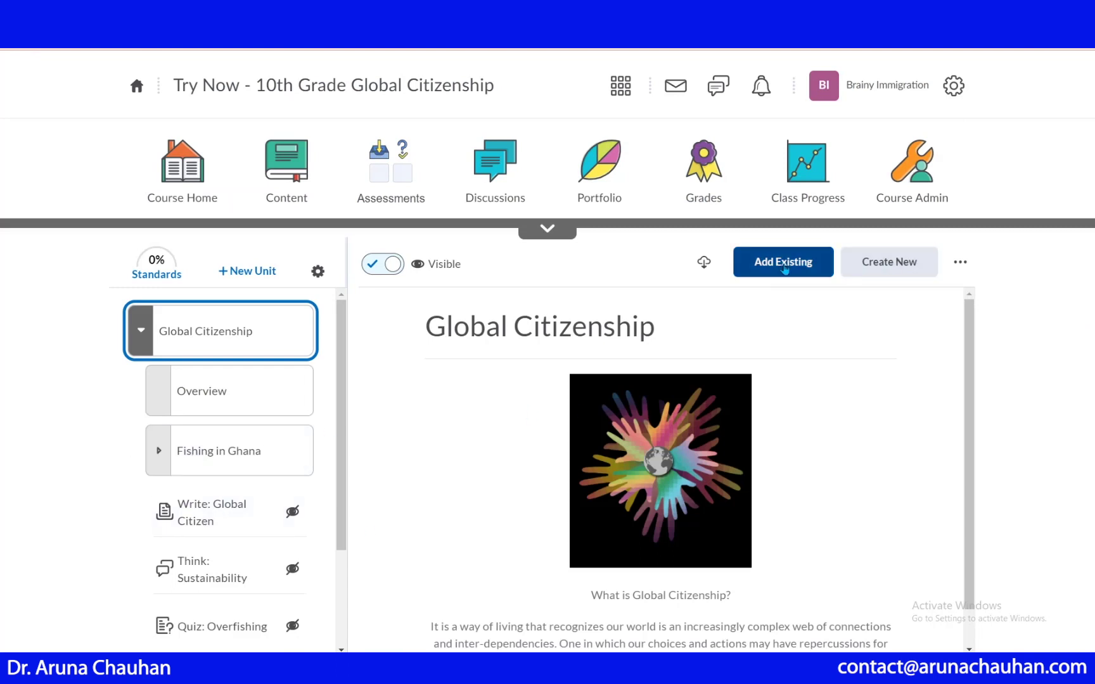
# - Via Add Existing > Assignment, insert the Write: Global Citizen assignment into the unit
pyautogui.click(784, 269)
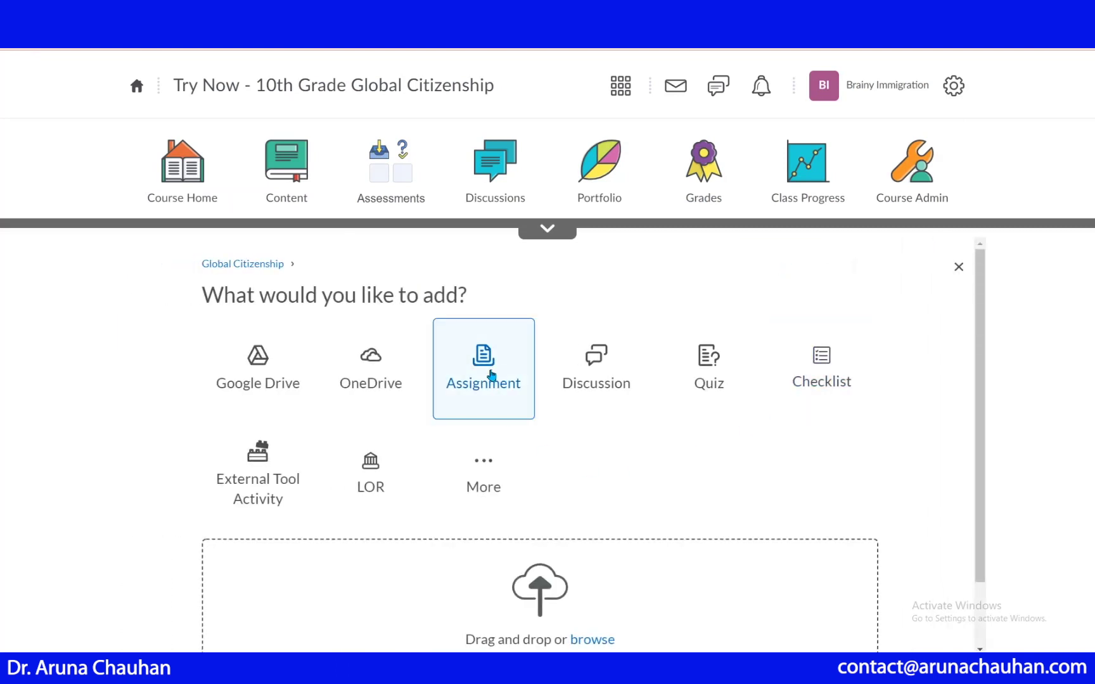
pyautogui.click(491, 375)
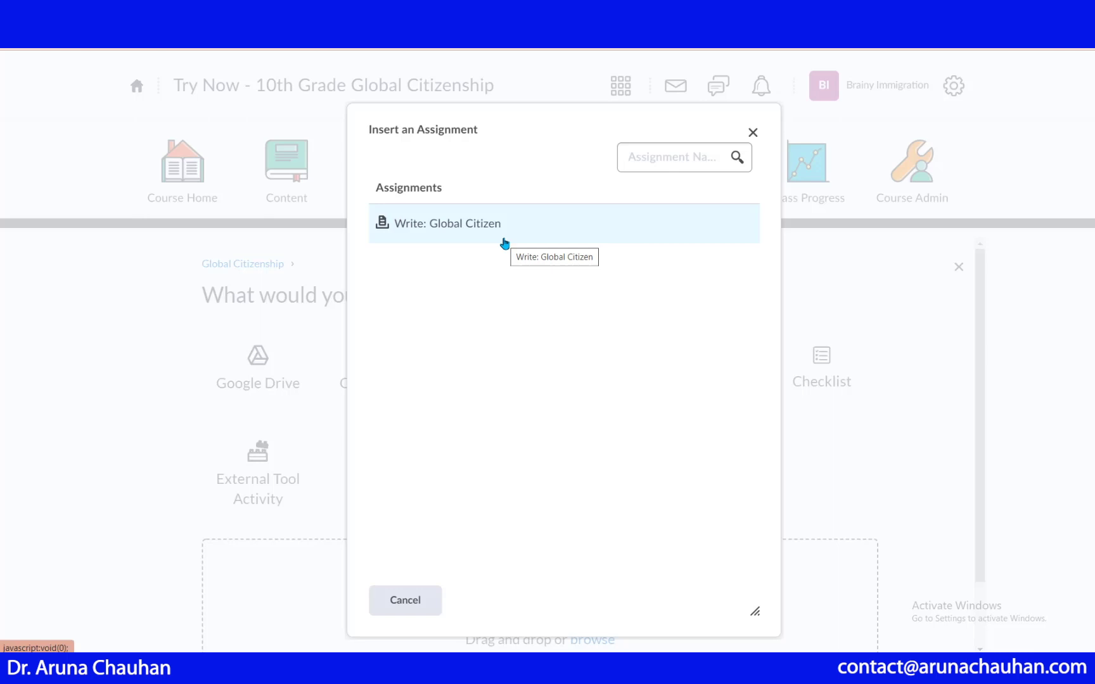
pyautogui.click(484, 229)
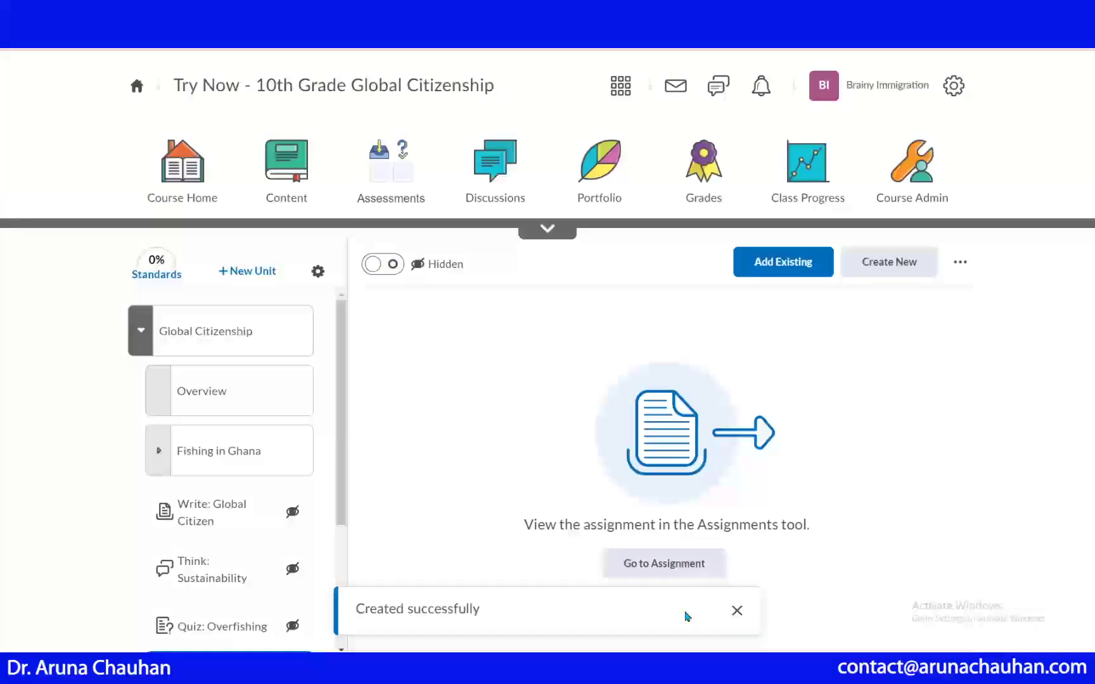
# - Dismiss the success message and scroll the Write: Global Citizen submissions list
pyautogui.click(735, 610)
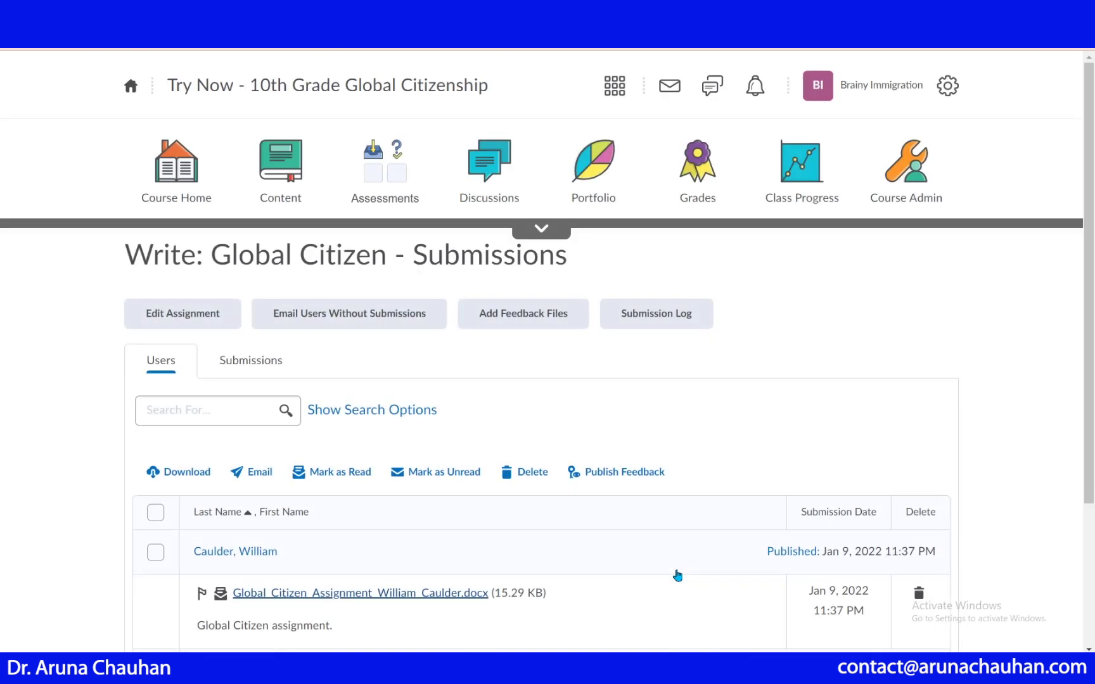
pyautogui.moveTo(1089, 388); pyautogui.dragTo(1093, 514)
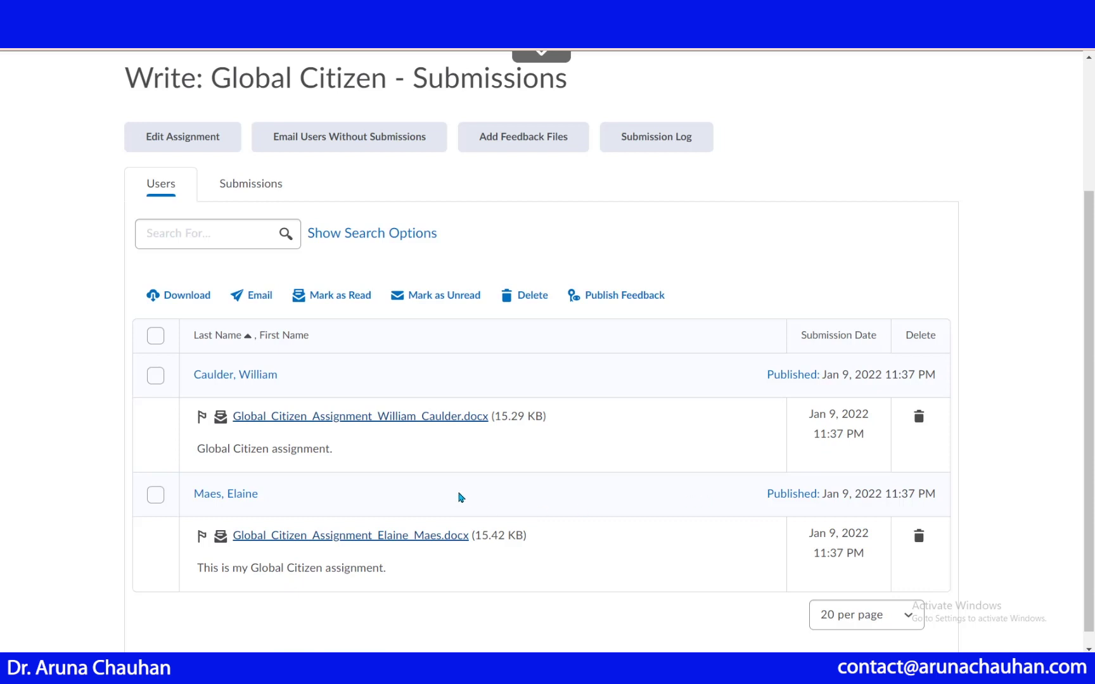
# - Open the first student's .docx essay submission and scroll through the graded text
pyautogui.click(341, 420)
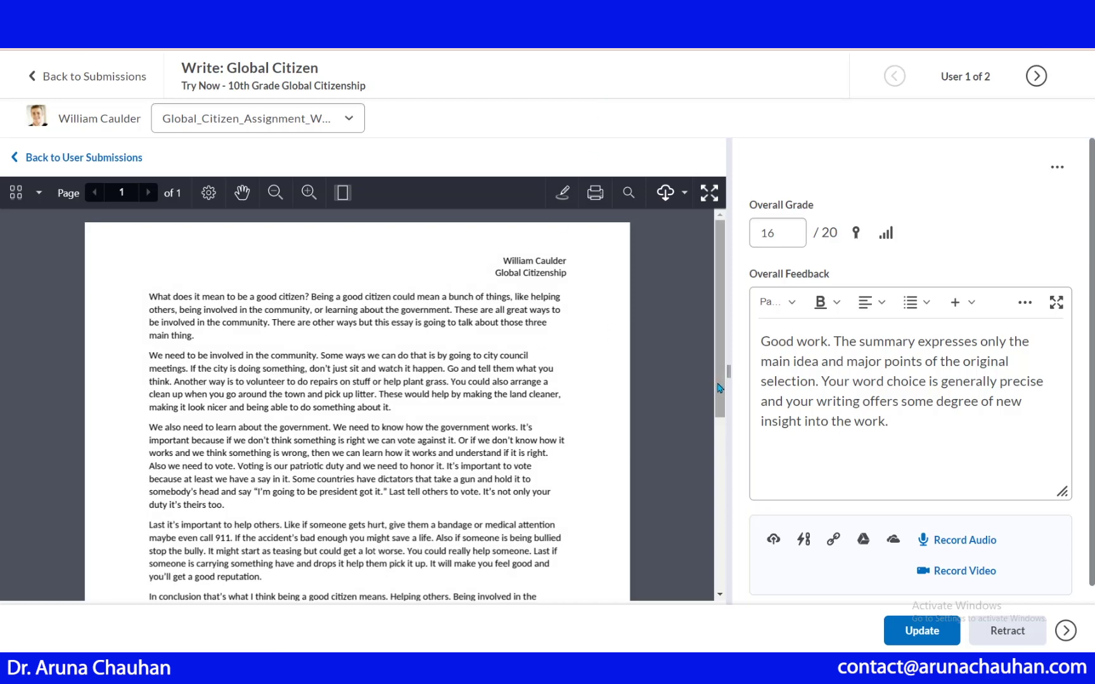
pyautogui.moveTo(719, 388)
pyautogui.mouseDown()
pyautogui.moveTo(716, 473)
pyautogui.moveTo(714, 409)
pyautogui.mouseUp()
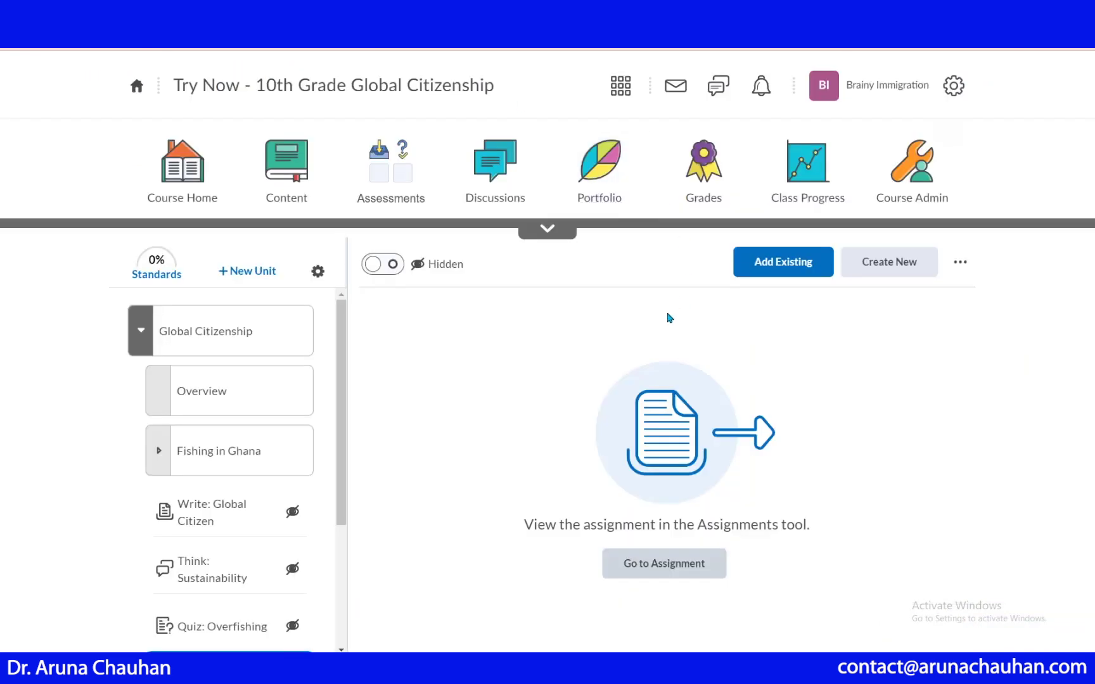
# - Via Add Existing > Discussion, insert Ghana's Think: Sustainability topic and dismiss the success message
pyautogui.click(778, 265)
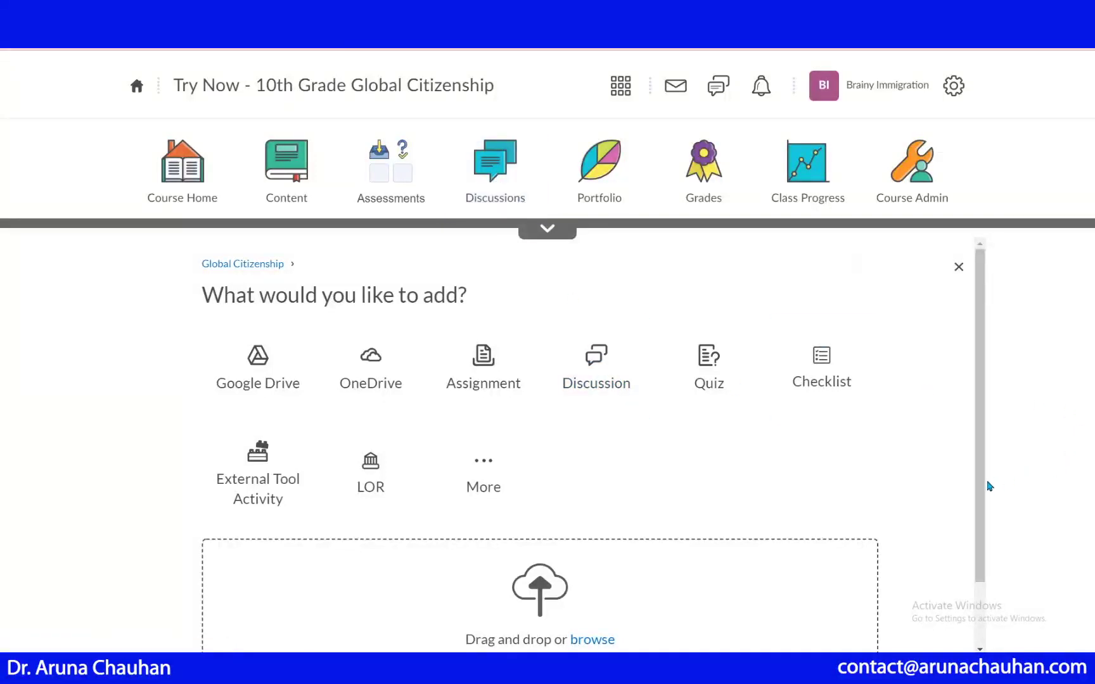
pyautogui.moveTo(984, 489); pyautogui.dragTo(984, 557)
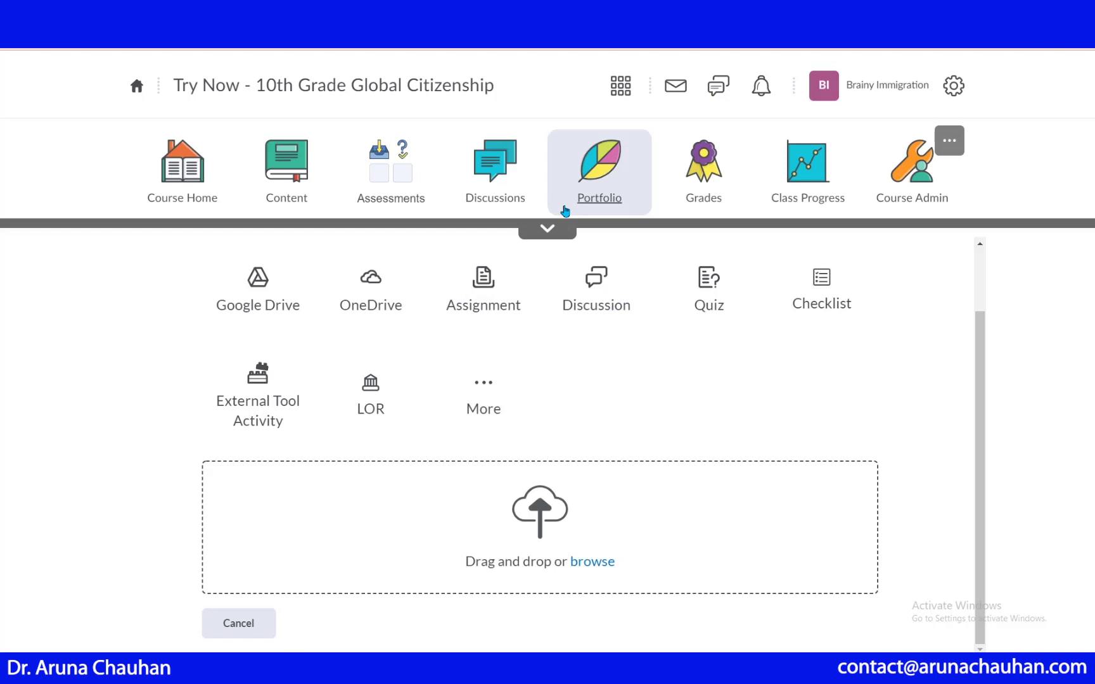
pyautogui.click(602, 299)
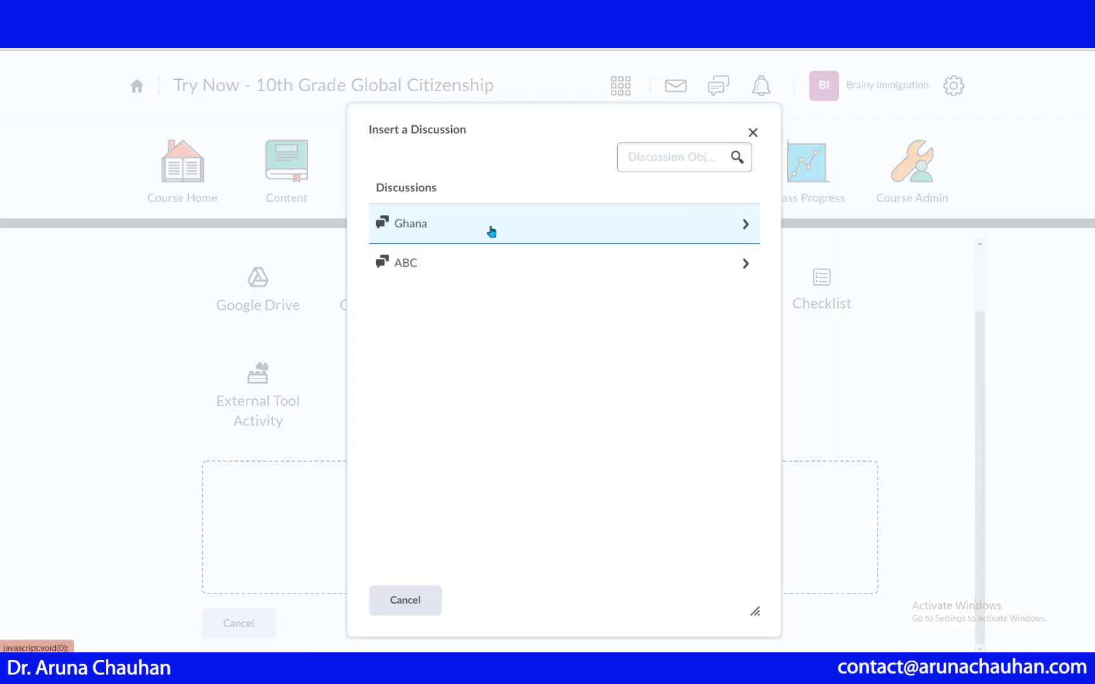
pyautogui.click(492, 235)
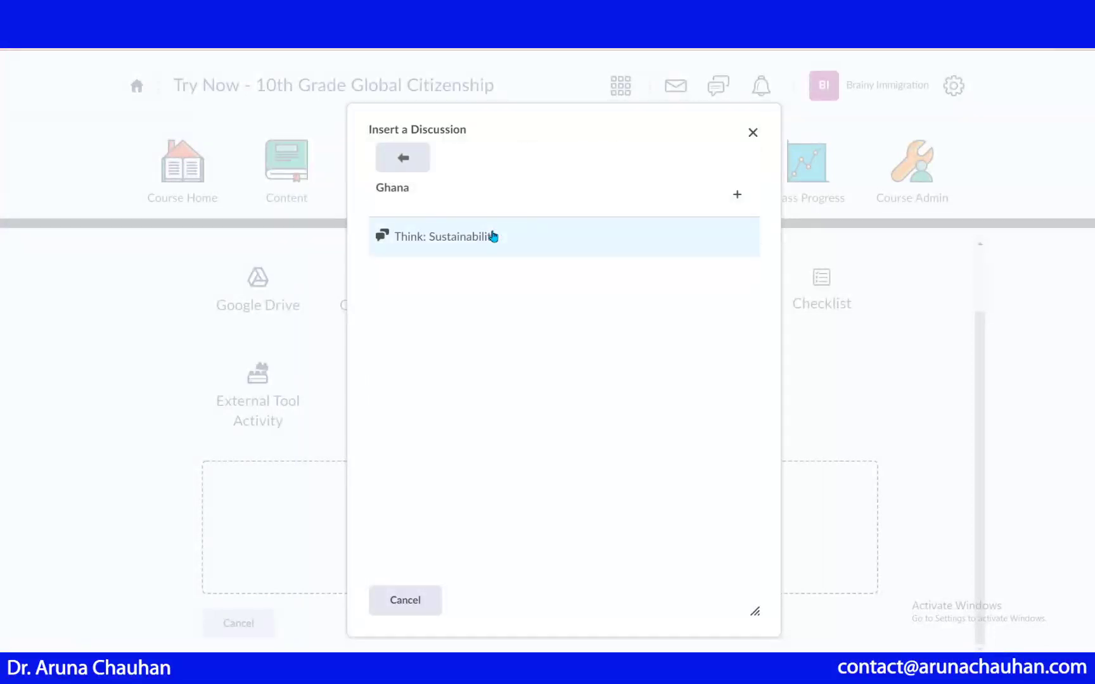
pyautogui.click(491, 247)
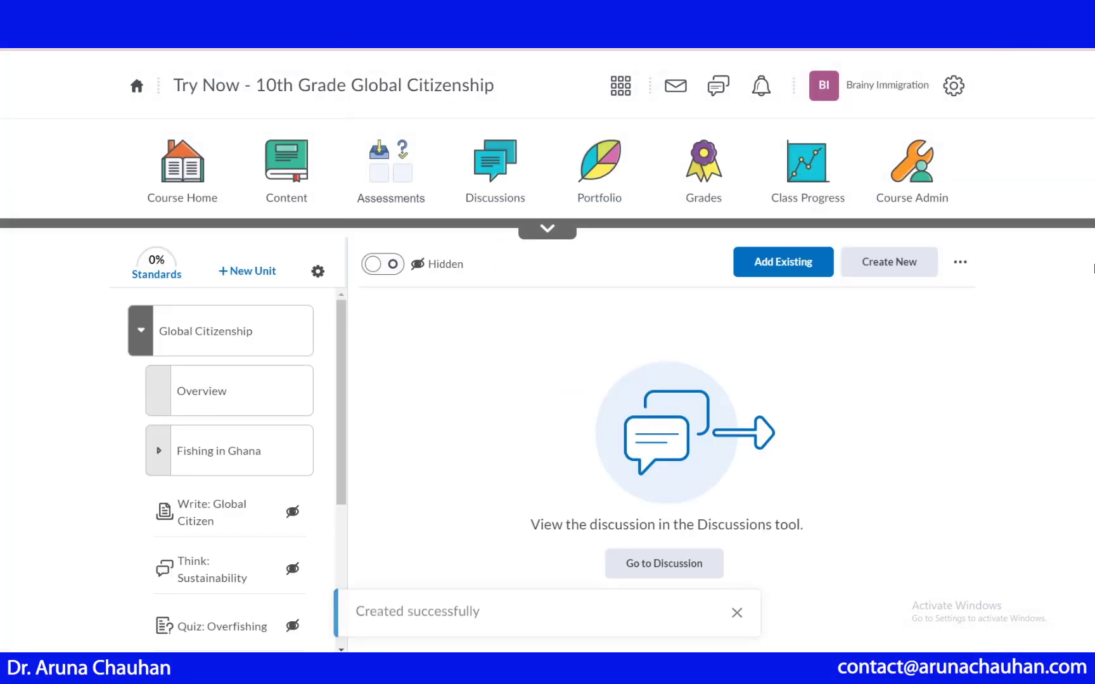
pyautogui.click(737, 610)
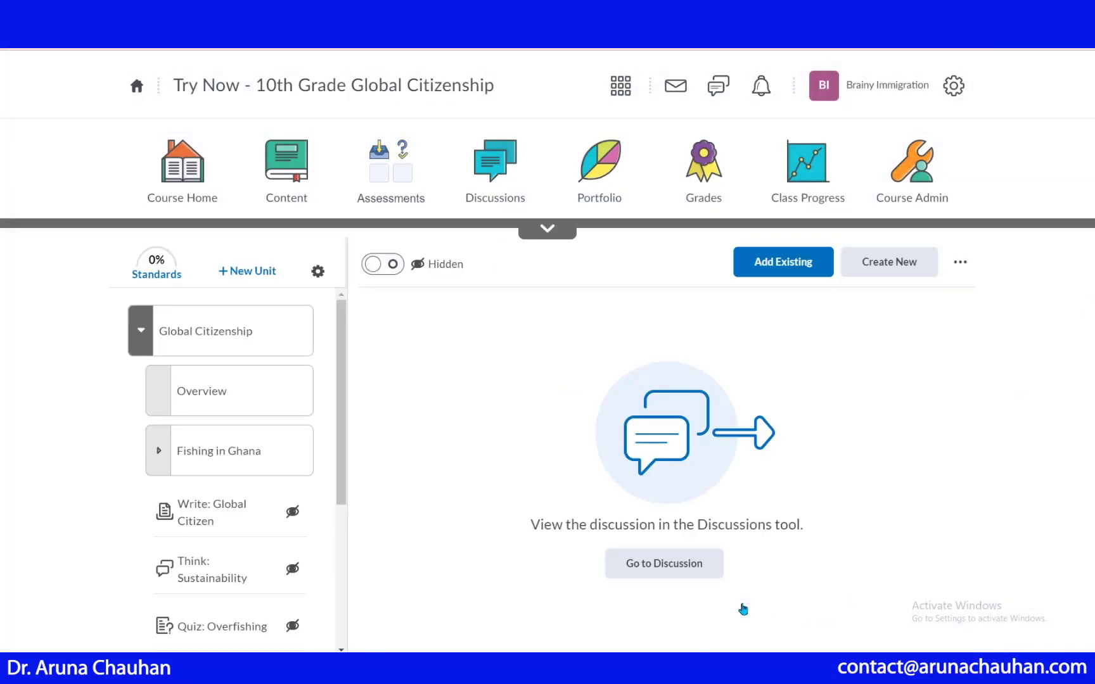
# - Open the Think: Sustainability topic, read its prompt, and check the thread sort options without changing them
pyautogui.click(679, 566)
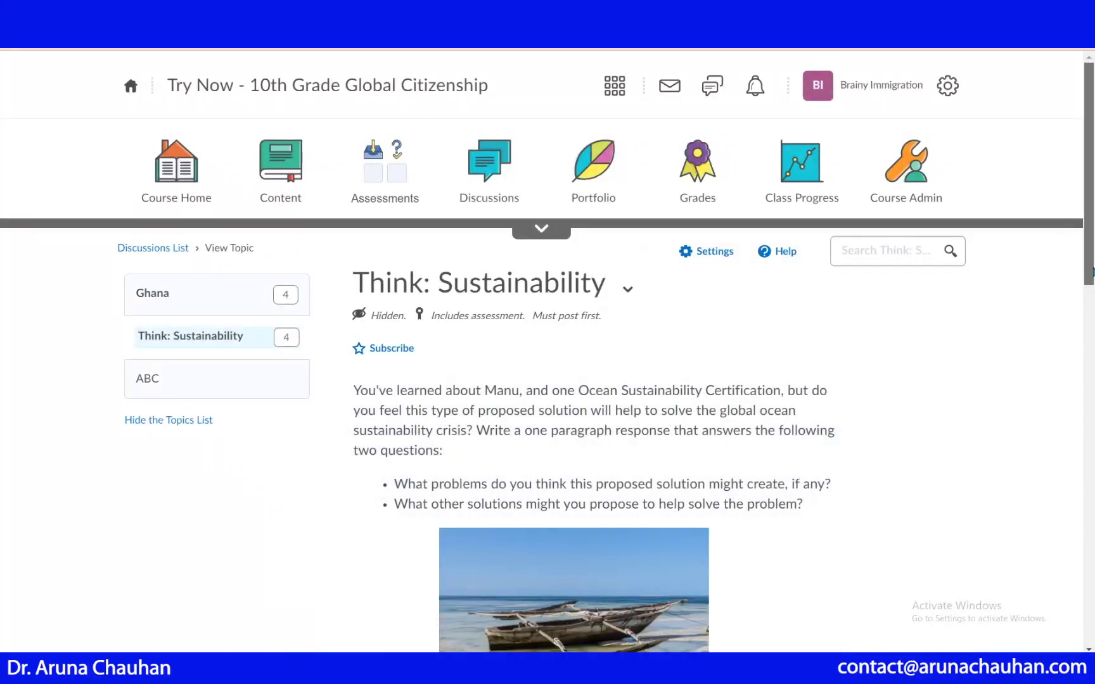
pyautogui.moveTo(1092, 272); pyautogui.dragTo(1092, 318)
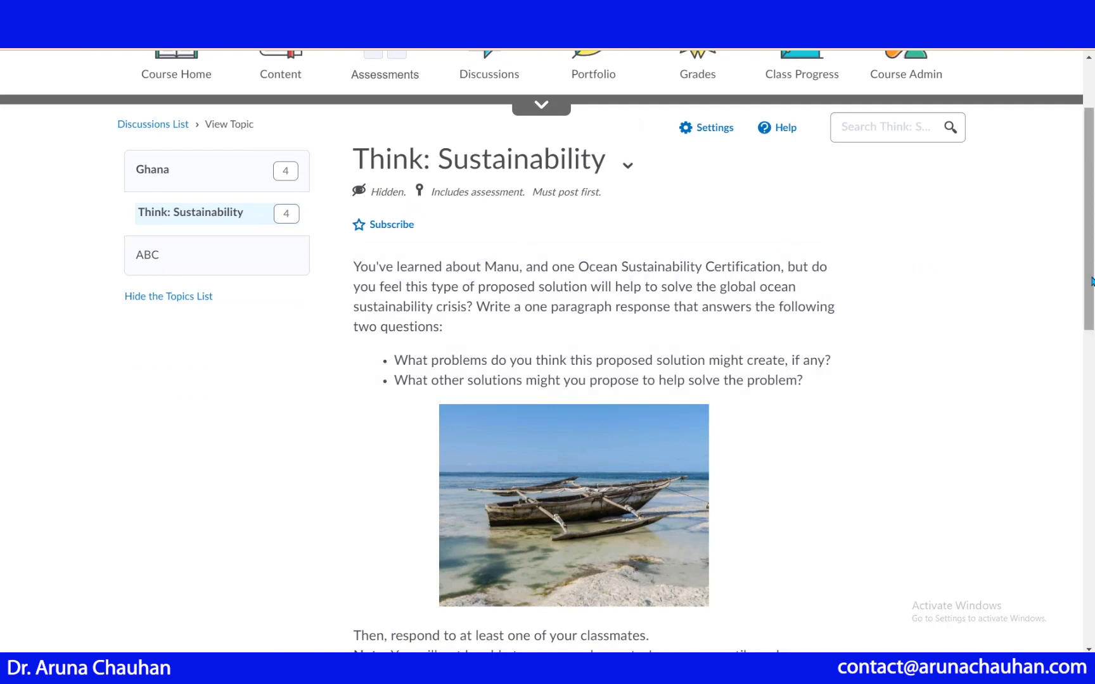
pyautogui.moveTo(1092, 283); pyautogui.dragTo(1088, 517)
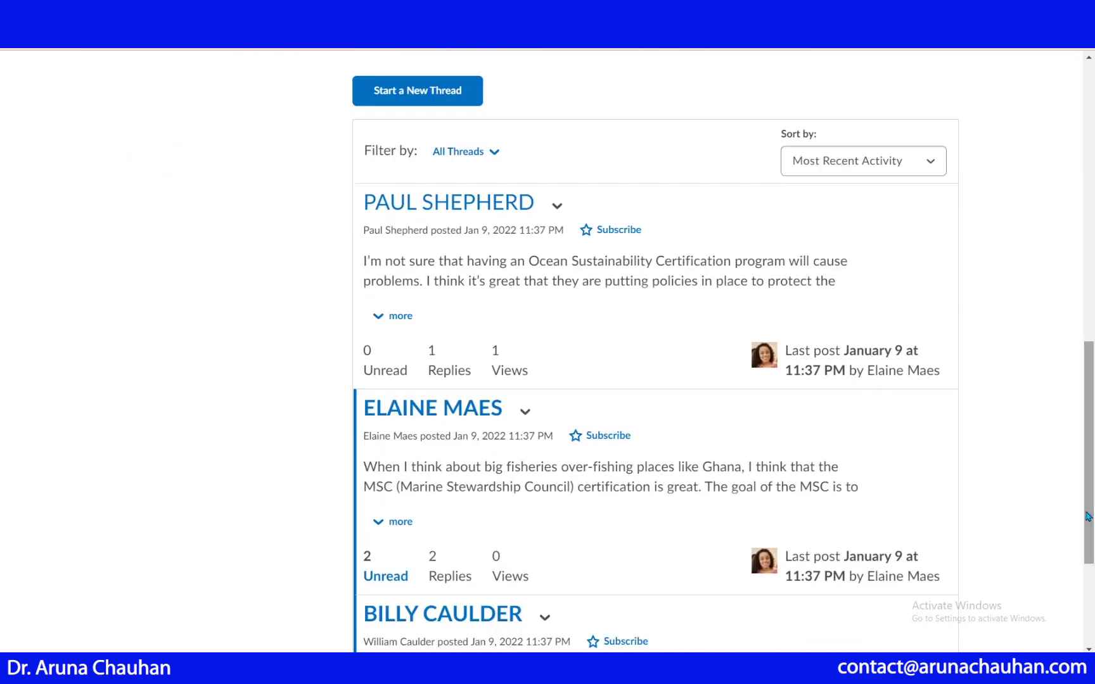
pyautogui.moveTo(1092, 447)
pyautogui.mouseDown()
pyautogui.moveTo(1092, 532)
pyautogui.moveTo(1092, 320)
pyautogui.moveTo(1092, 471)
pyautogui.moveTo(1092, 441)
pyautogui.mouseUp()
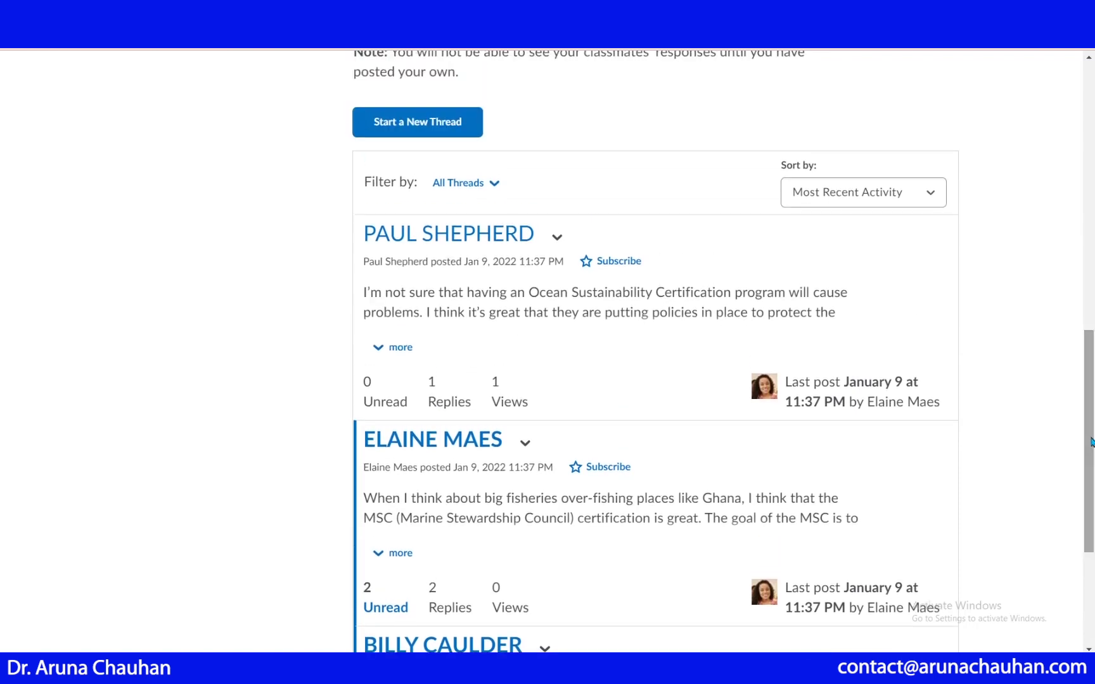
pyautogui.click(942, 200)
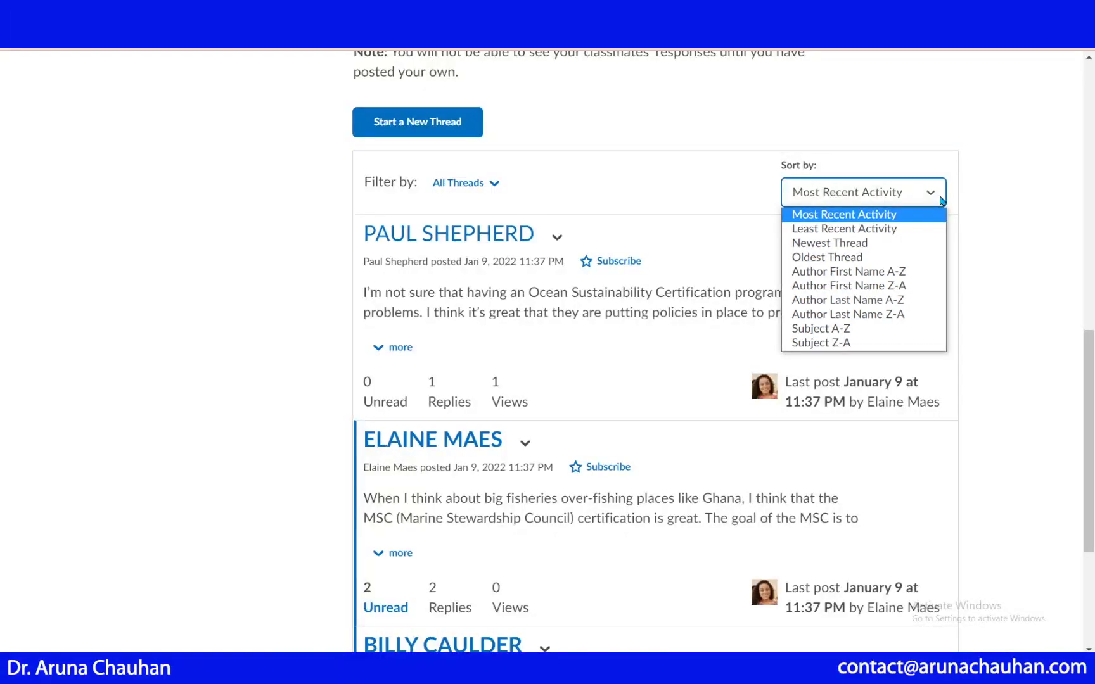
pyautogui.click(1001, 237)
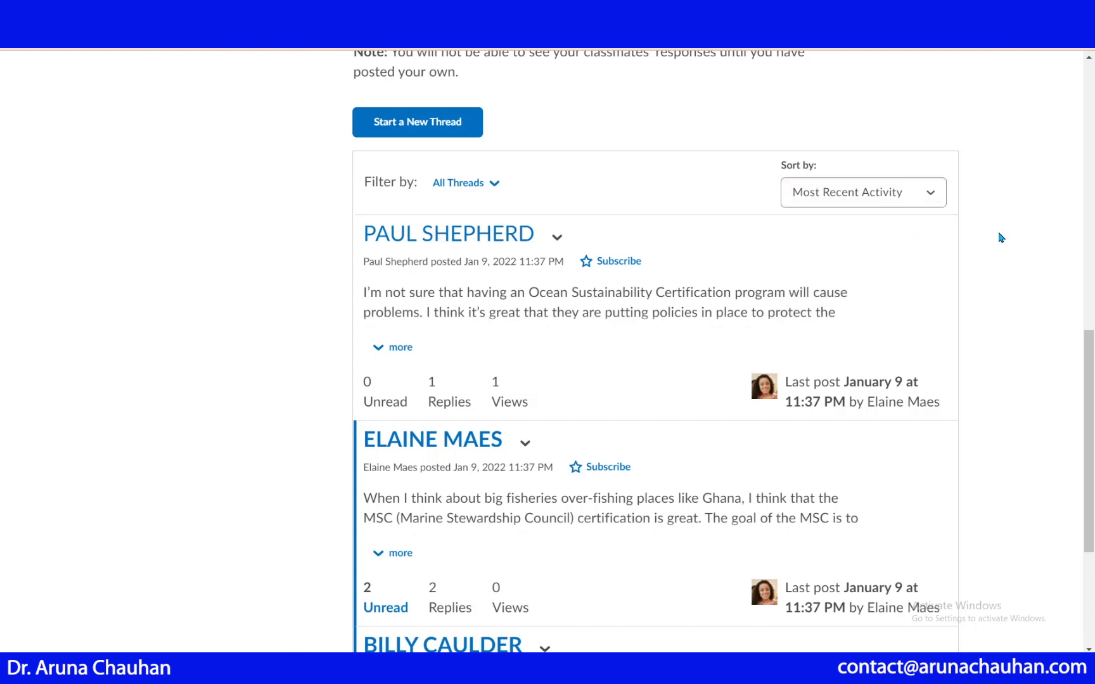
pyautogui.moveTo(1091, 405); pyautogui.dragTo(1091, 415)
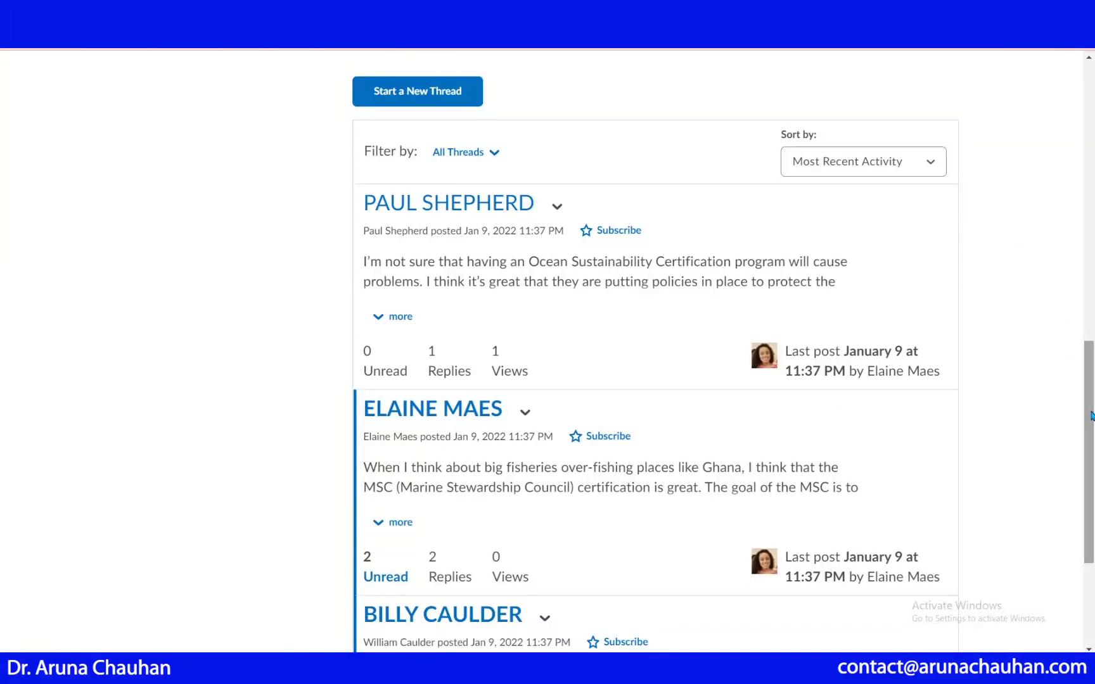
# - Expand the first student post and read its full text, including the note about classmates' responses
pyautogui.click(399, 316)
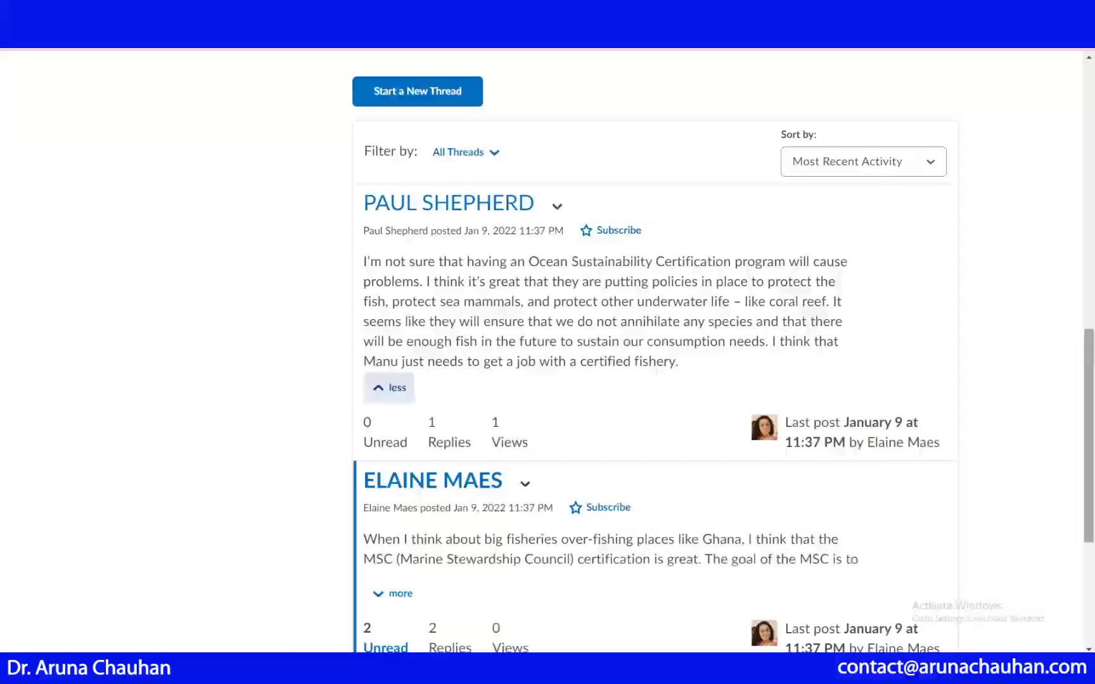
pyautogui.moveTo(1091, 372); pyautogui.dragTo(1091, 204)
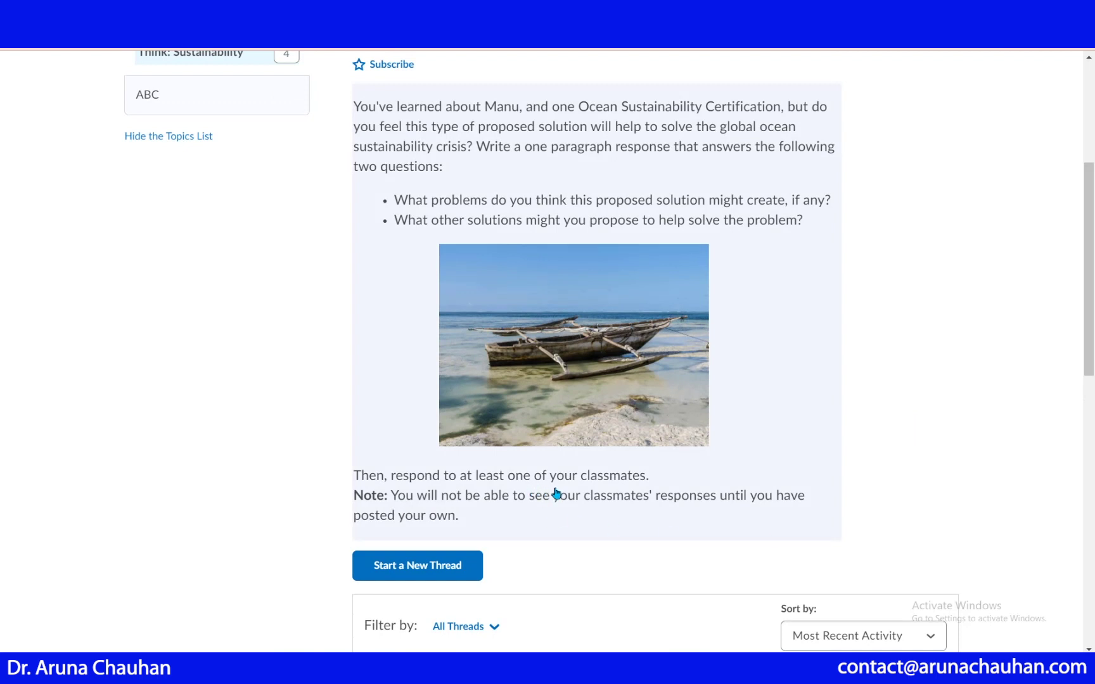
pyautogui.moveTo(550, 496); pyautogui.dragTo(595, 493)
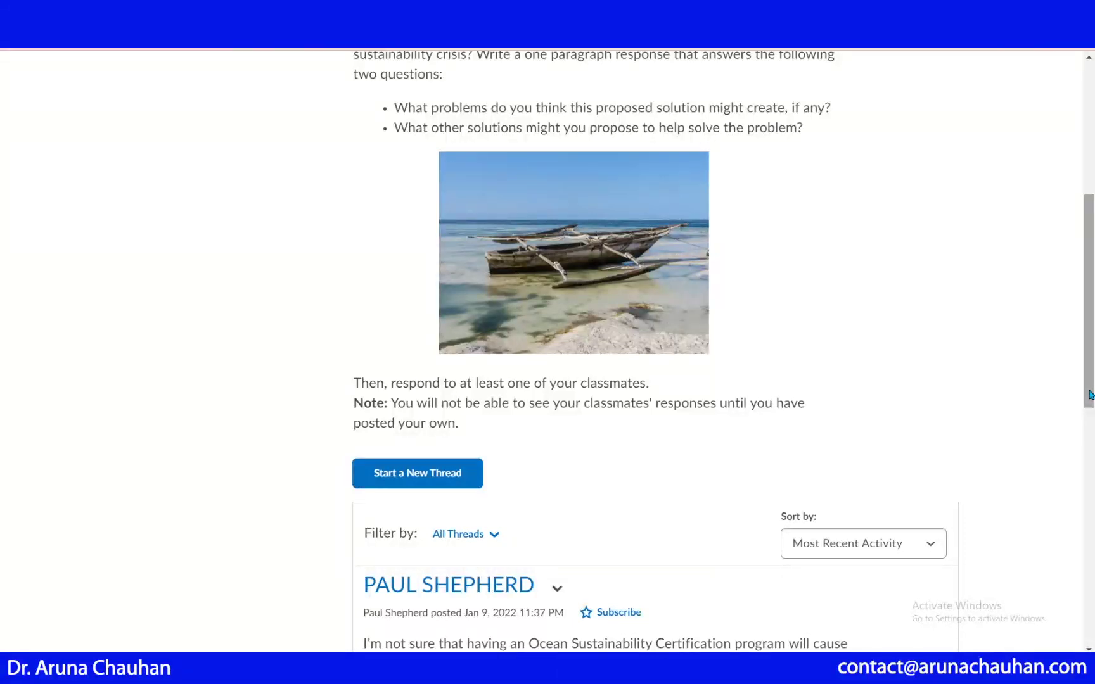
pyautogui.scroll(-5, 1091, 397)
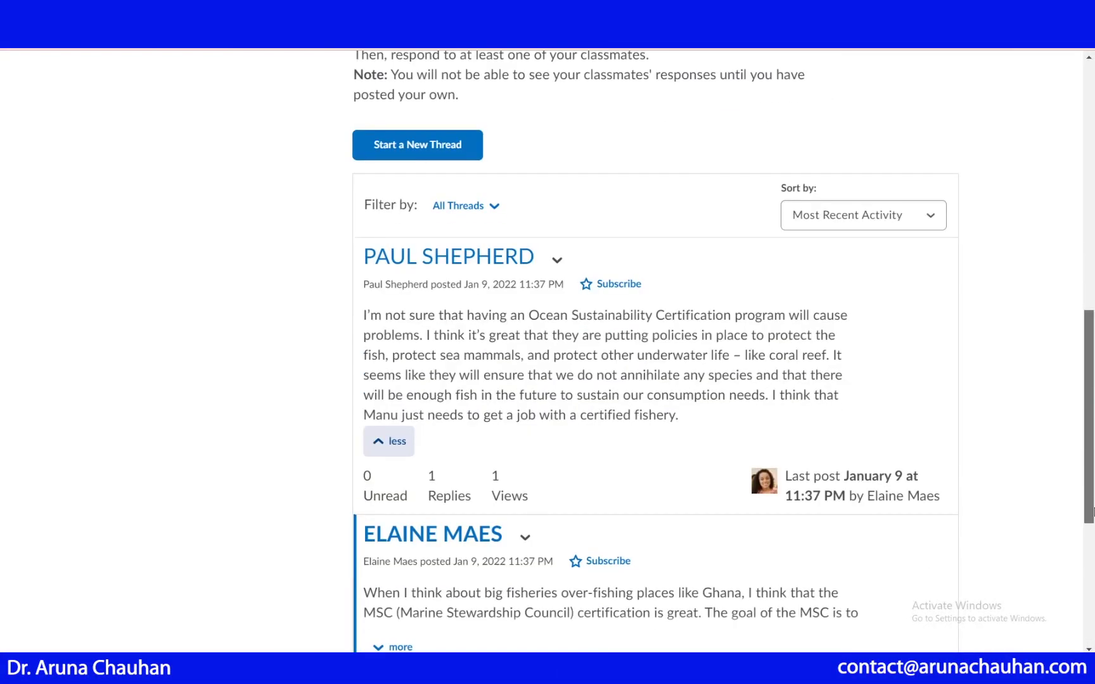
pyautogui.moveTo(1088, 447); pyautogui.dragTo(1090, 362)
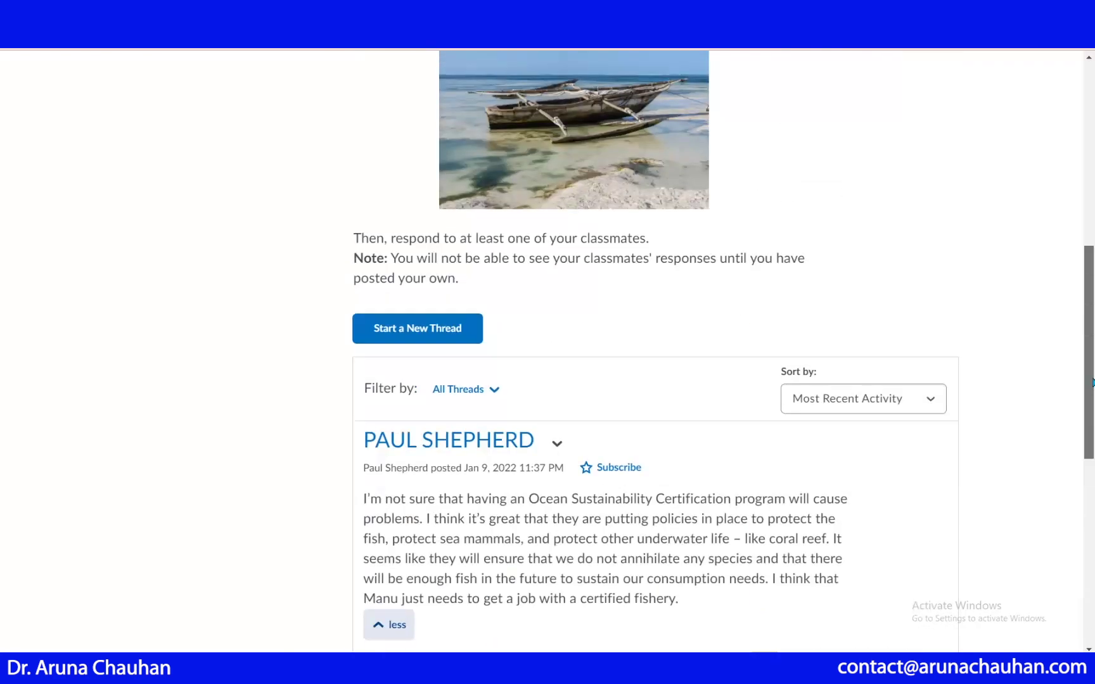
# - Start a new thread in Think: Sustainability and review its empty subject, editor and Post options
pyautogui.click(412, 334)
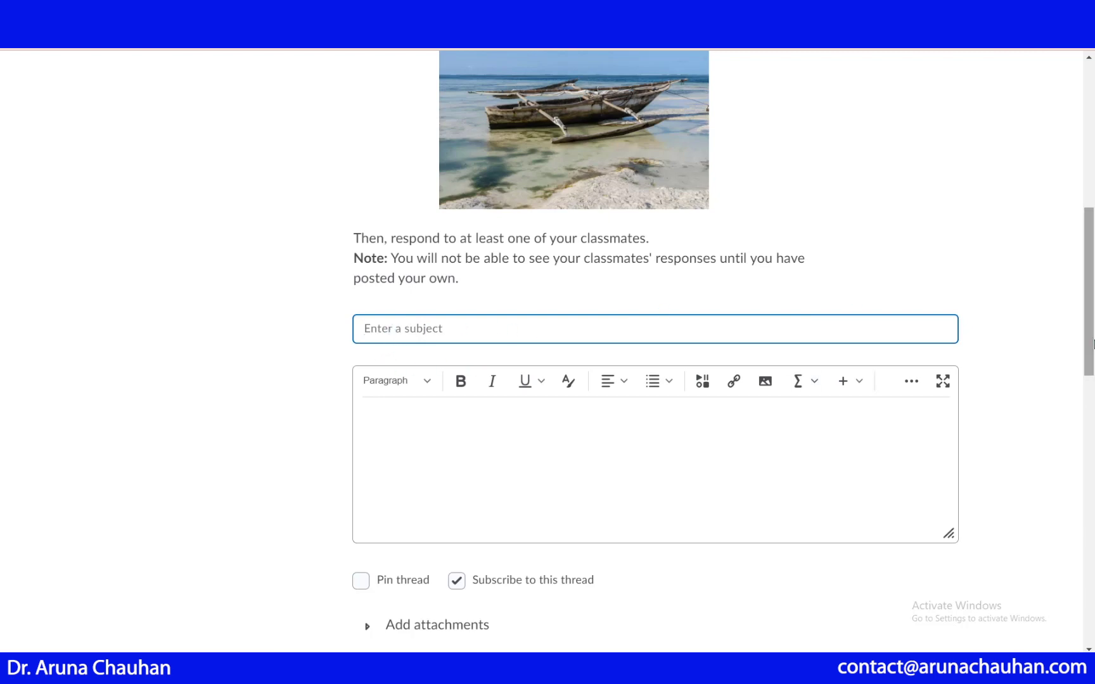
pyautogui.moveTo(1091, 344); pyautogui.dragTo(1091, 404)
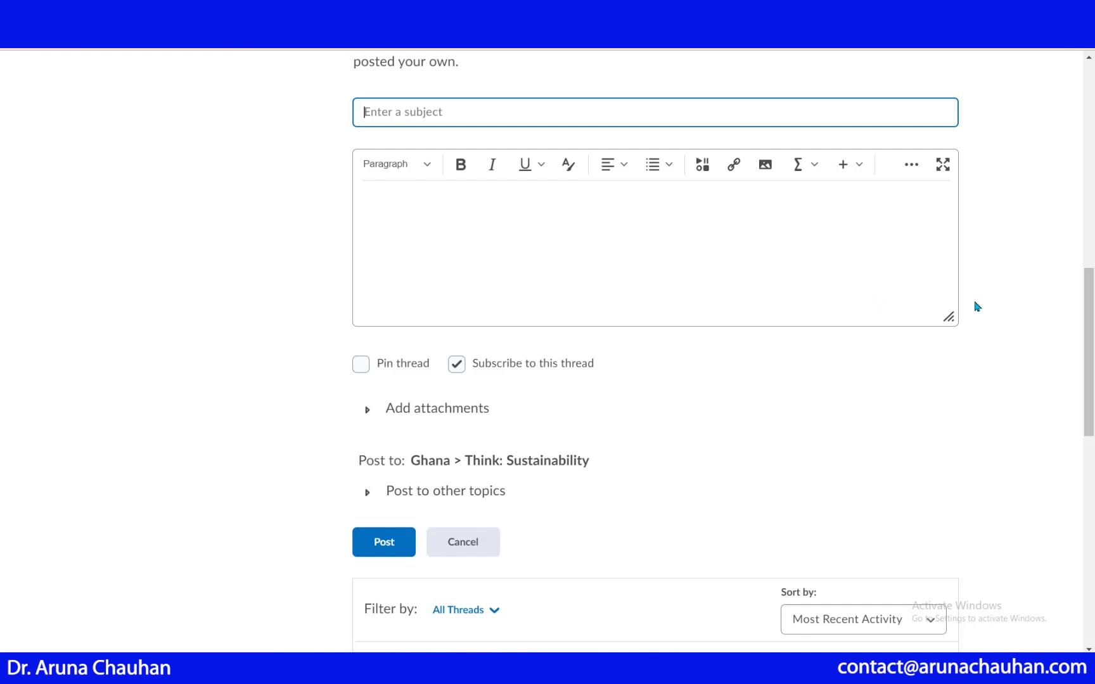
pyautogui.moveTo(1085, 379); pyautogui.dragTo(1085, 425)
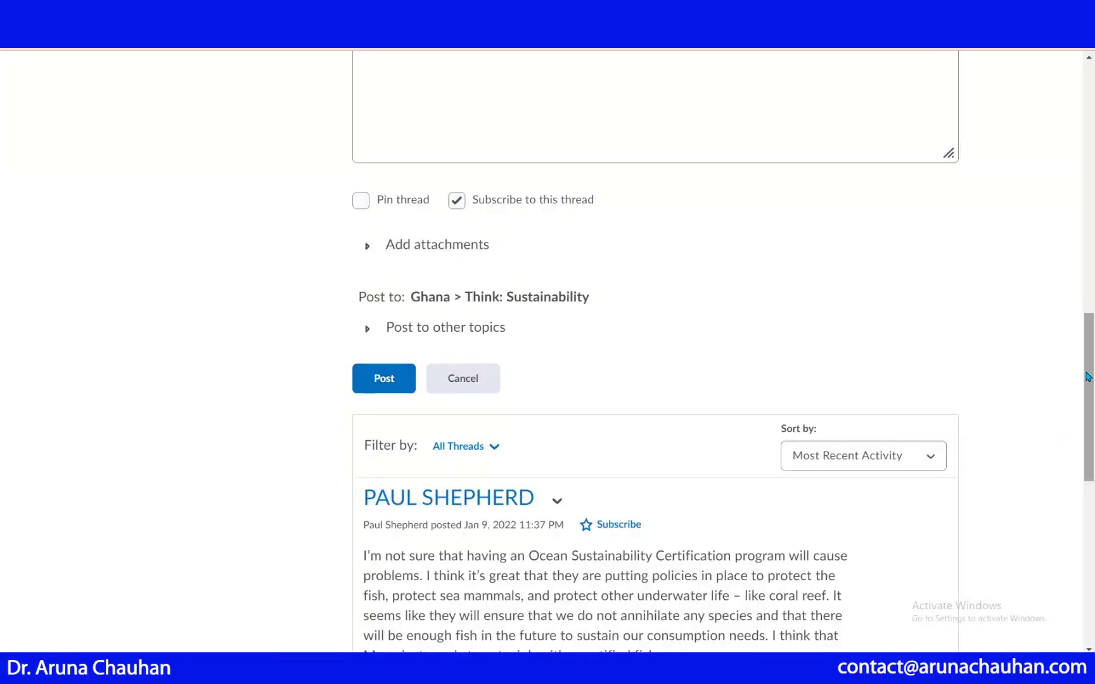
pyautogui.moveTo(1088, 387); pyautogui.dragTo(1090, 232)
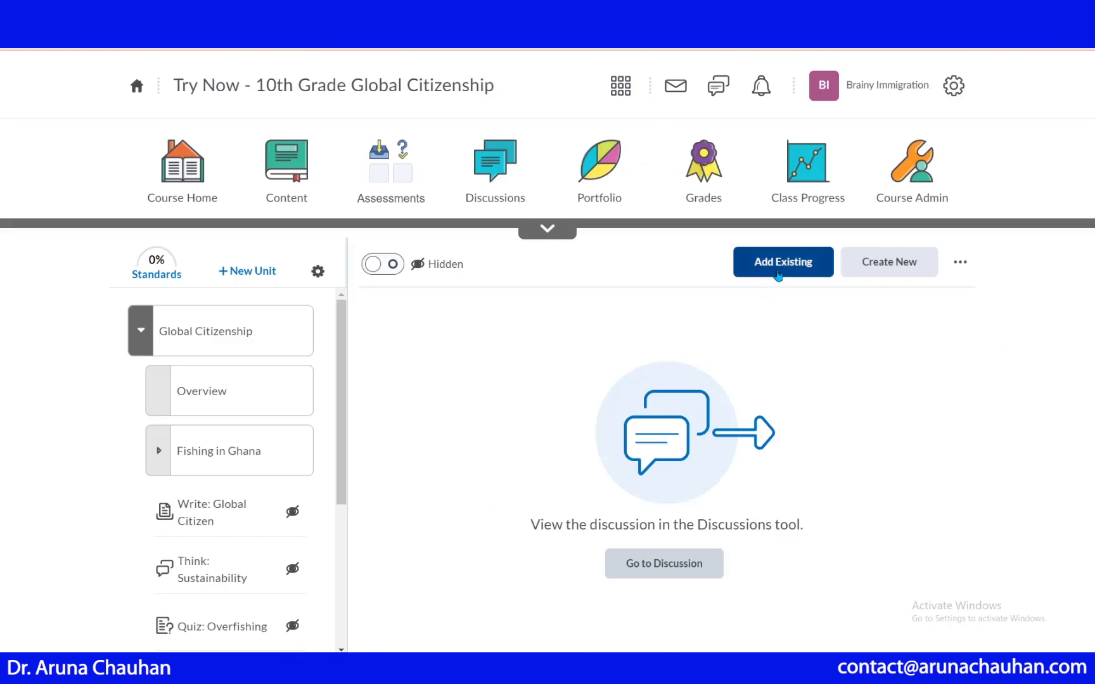
# - Choose Add Existing > Quizzes so the Insert a Quiz dialog lists Quiz: Overfishing
pyautogui.click(778, 269)
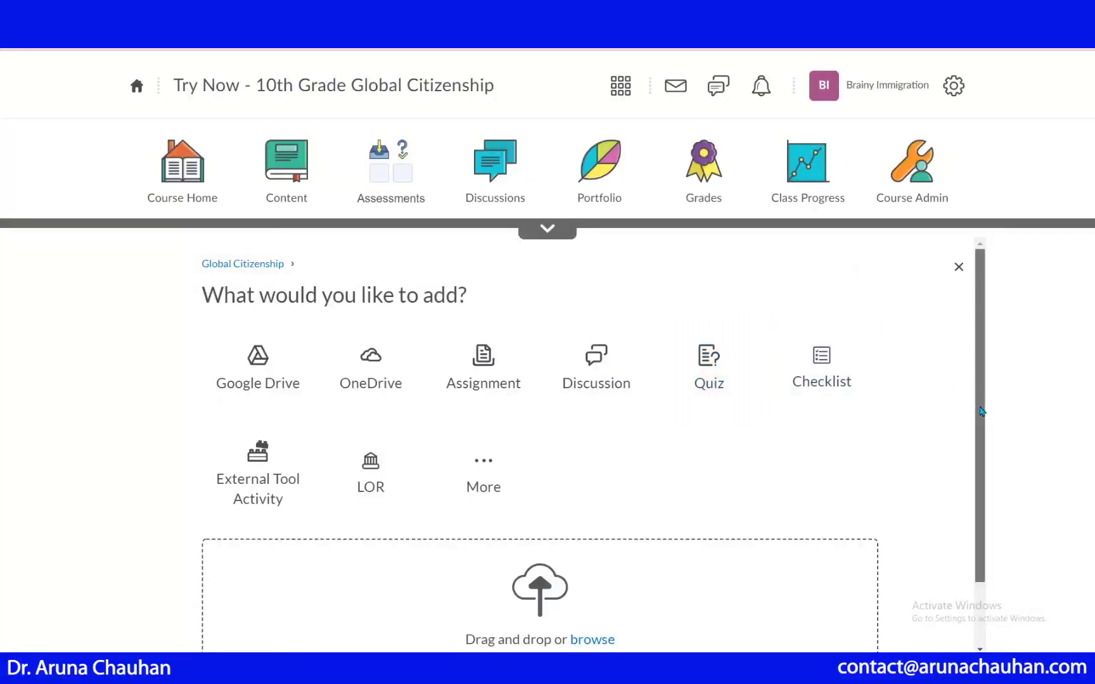
pyautogui.moveTo(977, 409); pyautogui.dragTo(990, 465)
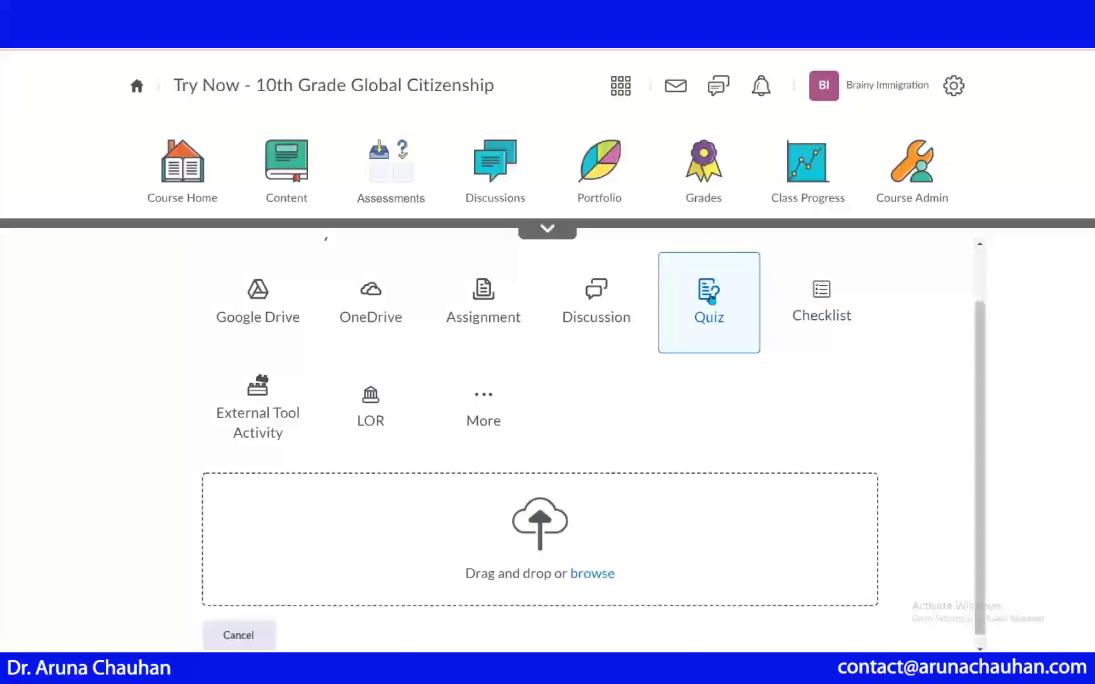
pyautogui.click(710, 297)
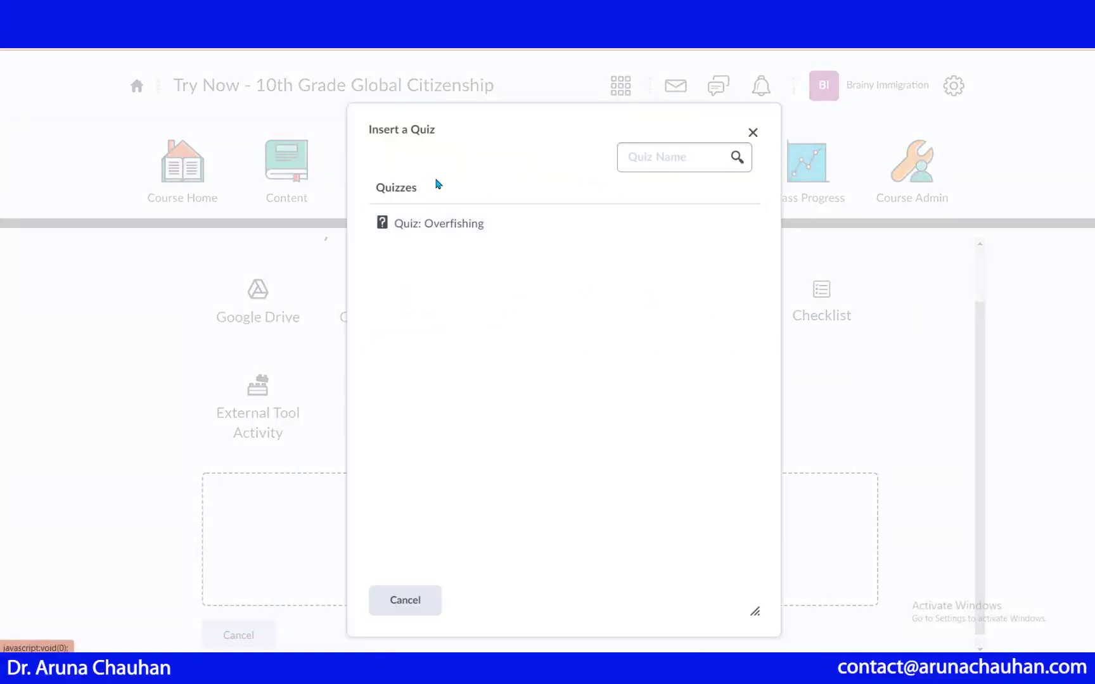
# - Insert Quiz: Overfishing into the unit and switch its description display on
pyautogui.click(449, 236)
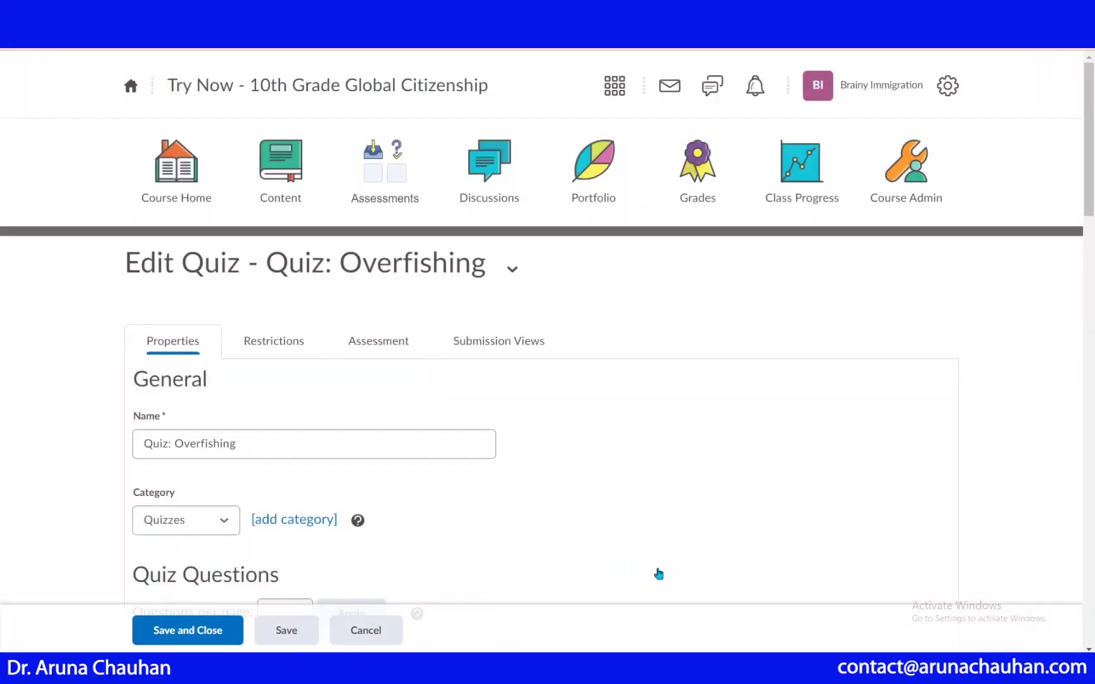
pyautogui.scroll(-3, 1001, 252)
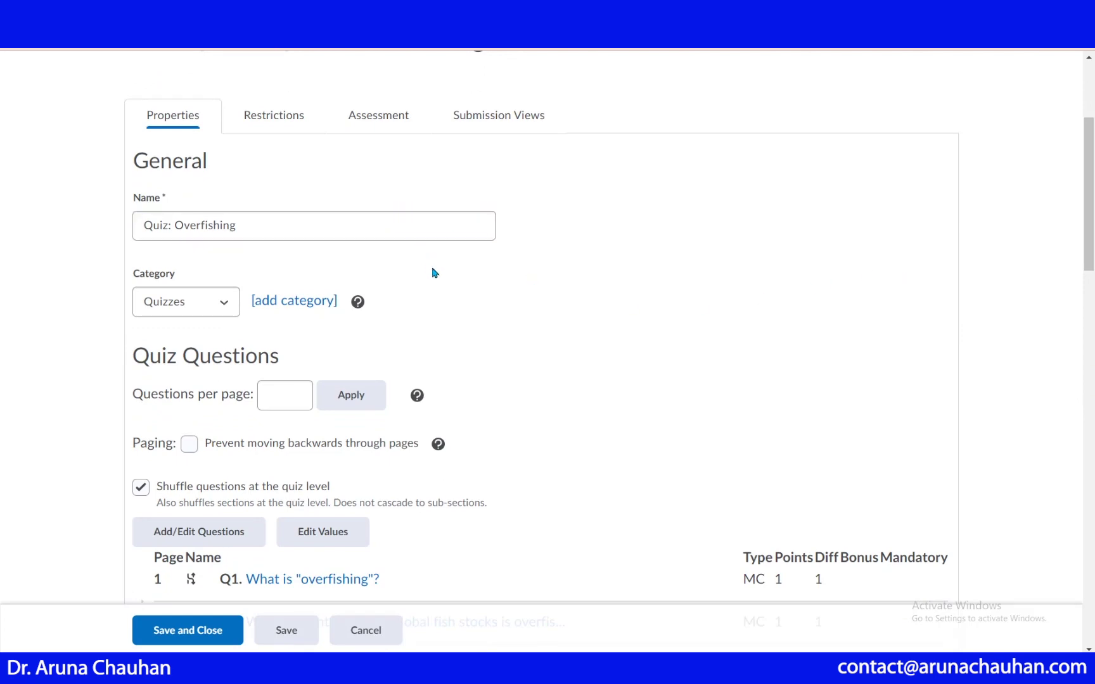
pyautogui.moveTo(1092, 229); pyautogui.dragTo(1092, 328)
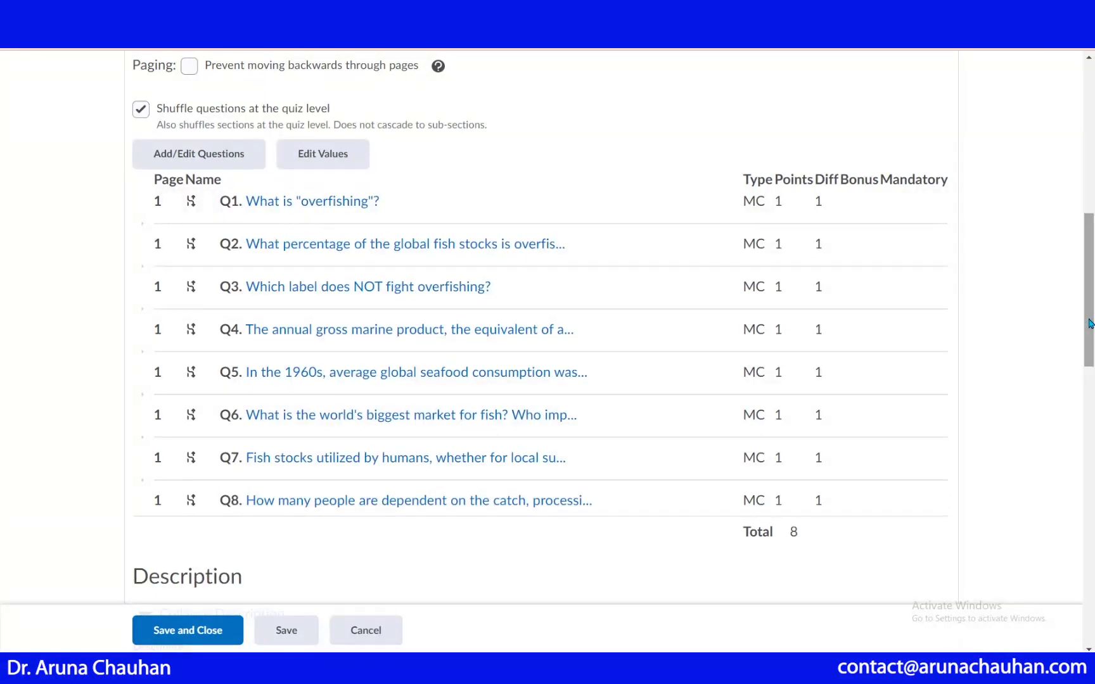
pyautogui.moveTo(1090, 323); pyautogui.dragTo(1092, 427)
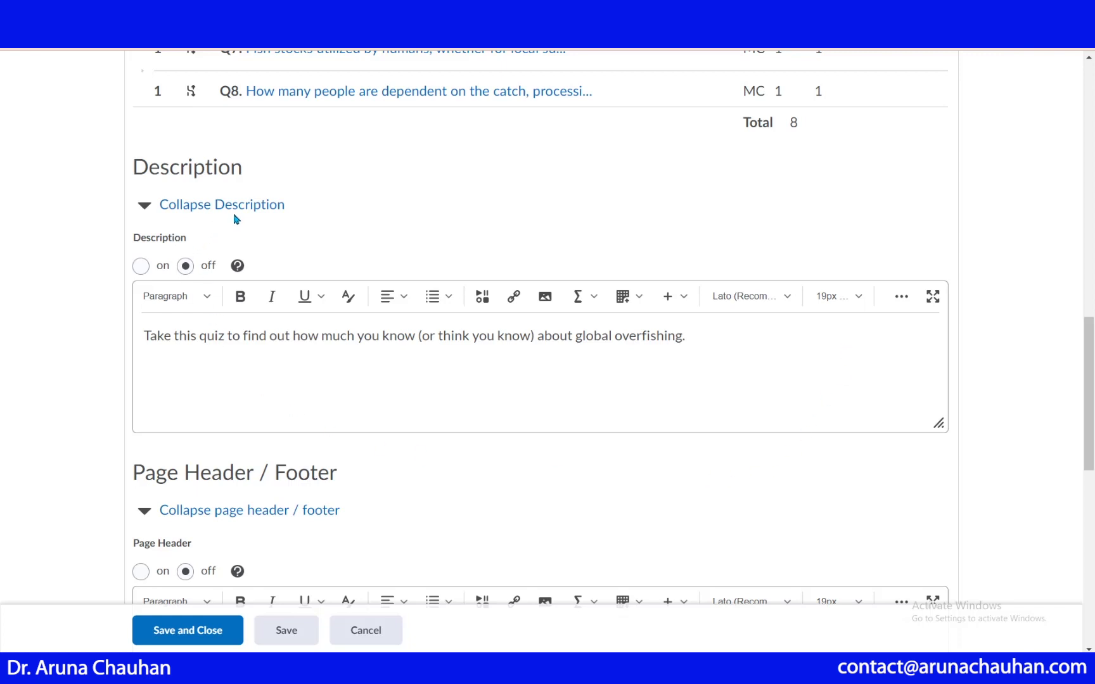
pyautogui.click(141, 266)
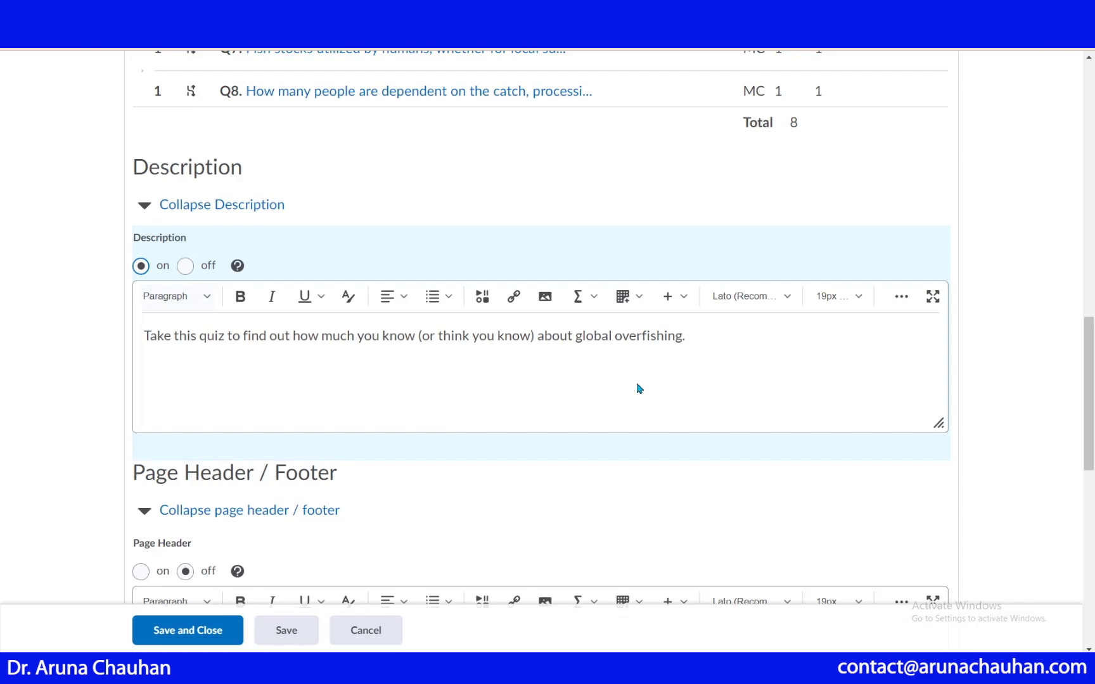
pyautogui.moveTo(1092, 412); pyautogui.dragTo(1092, 557)
pyautogui.scroll(1, 1093, 491)
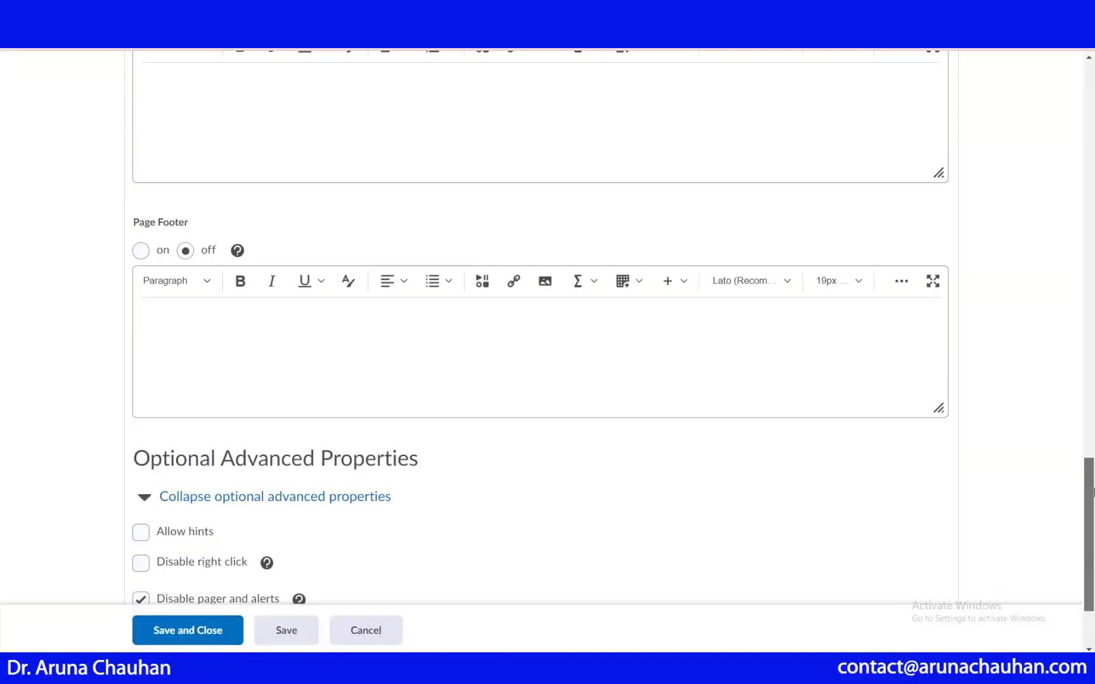
pyautogui.moveTo(1092, 491); pyautogui.dragTo(1092, 97)
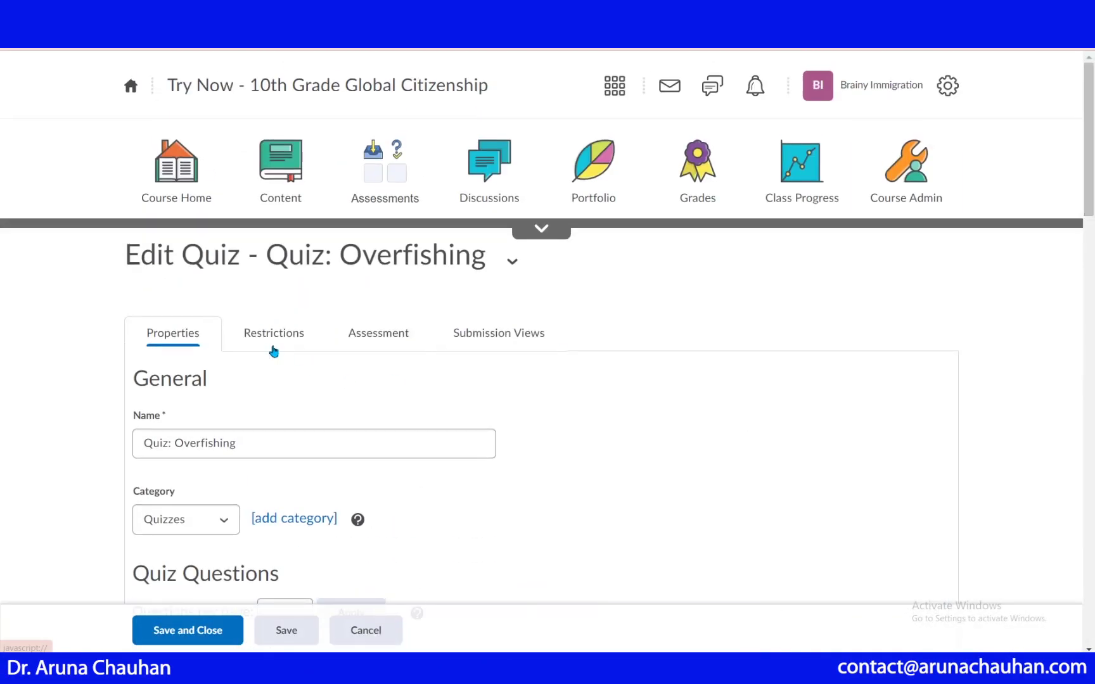
# - Save the quiz and review its Restrictions: hidden, no dates, 120-minute recommended limit
pyautogui.click(273, 351)
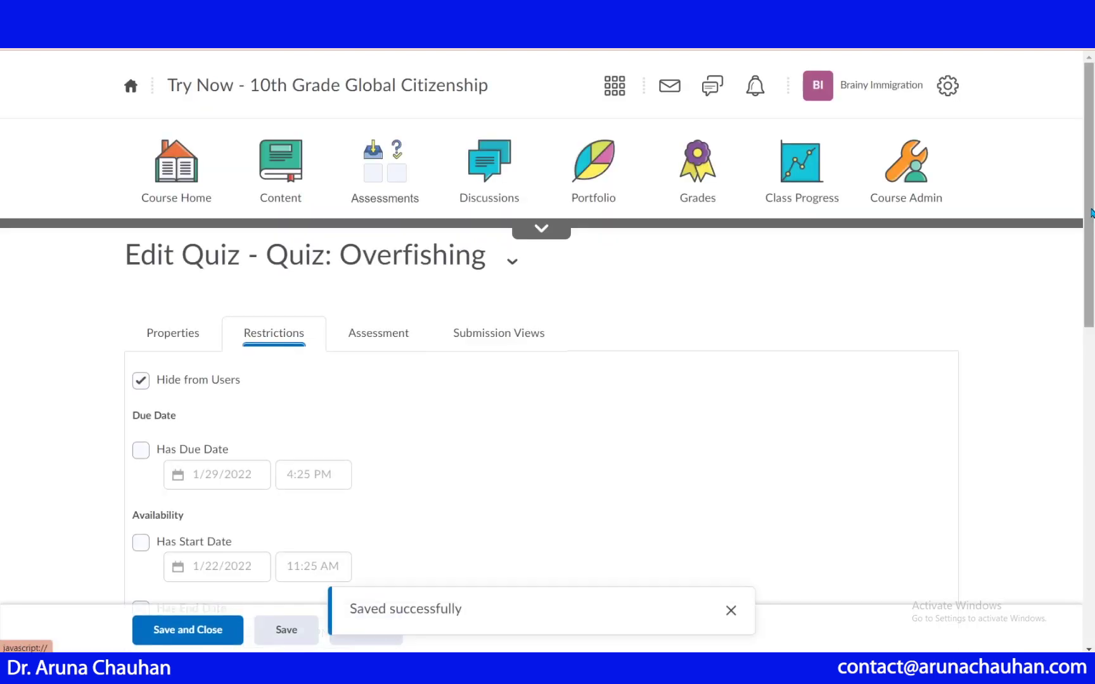
pyautogui.scroll(-2, 1092, 212)
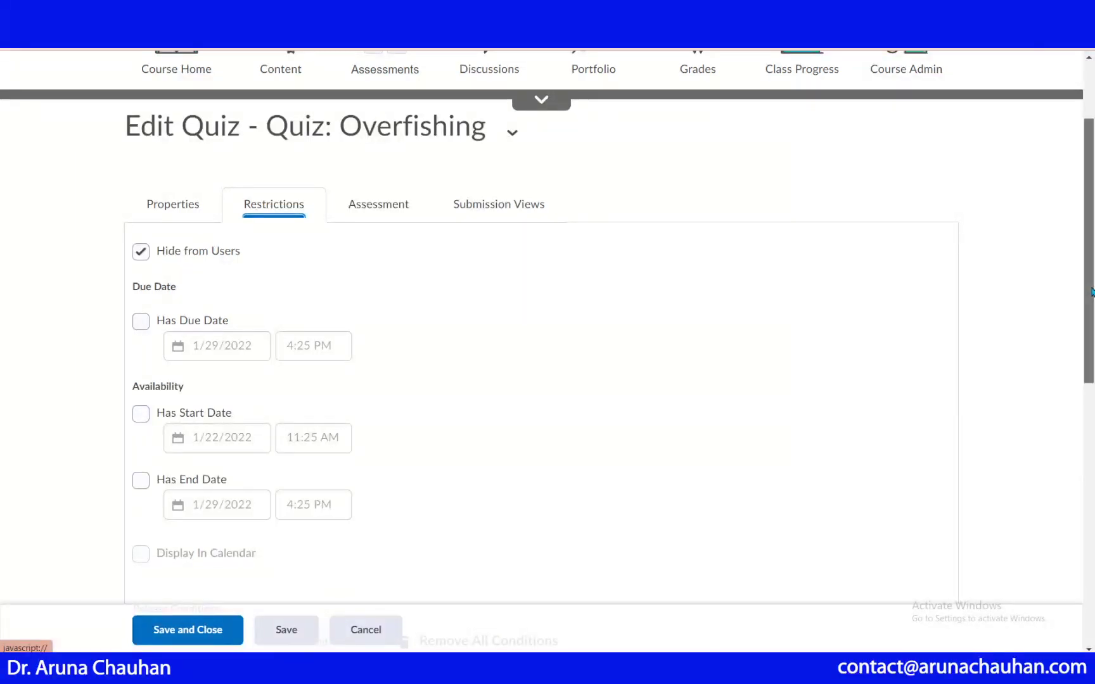
pyautogui.moveTo(1092, 291); pyautogui.dragTo(1092, 348)
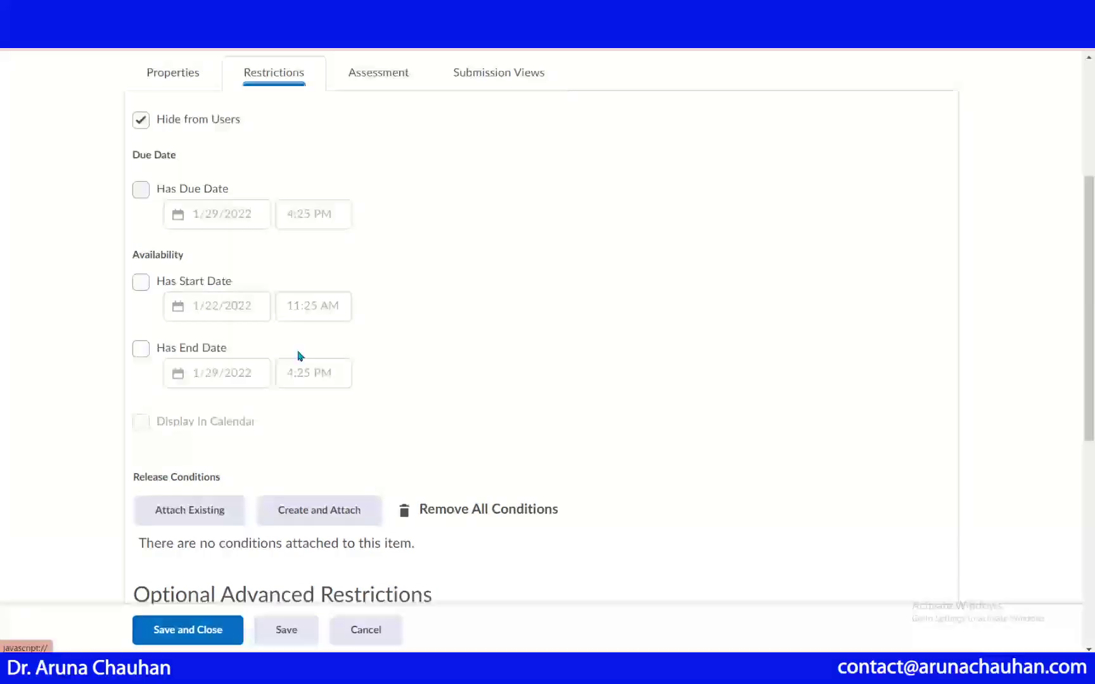
pyautogui.moveTo(1084, 432); pyautogui.dragTo(1091, 455)
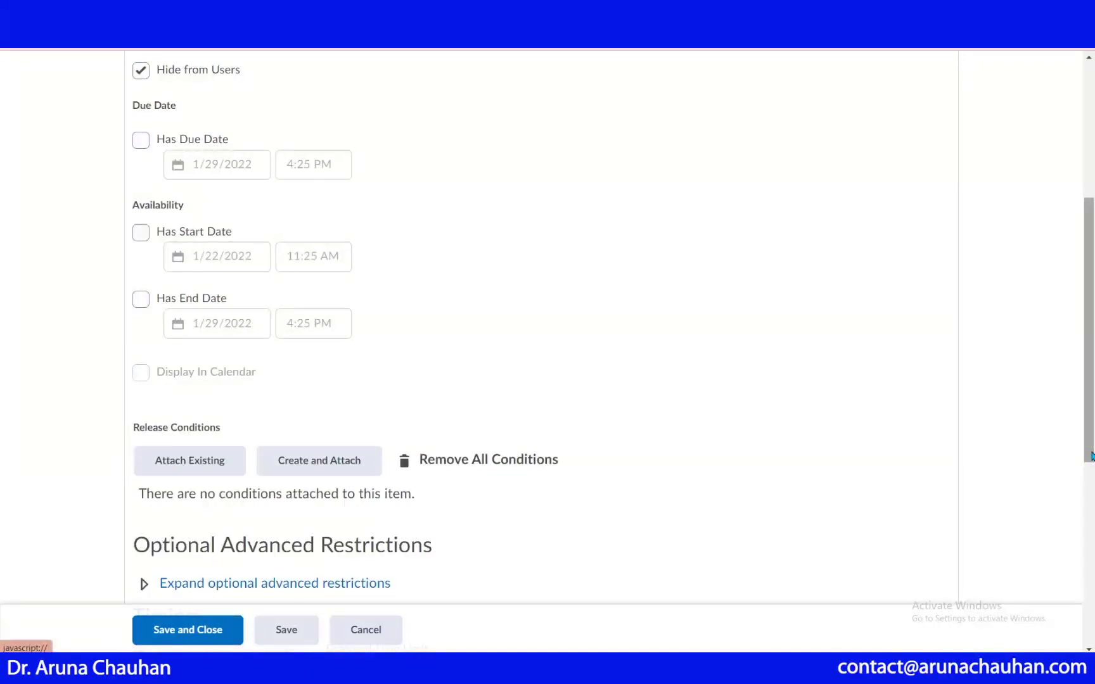
pyautogui.moveTo(1091, 454); pyautogui.dragTo(1091, 299)
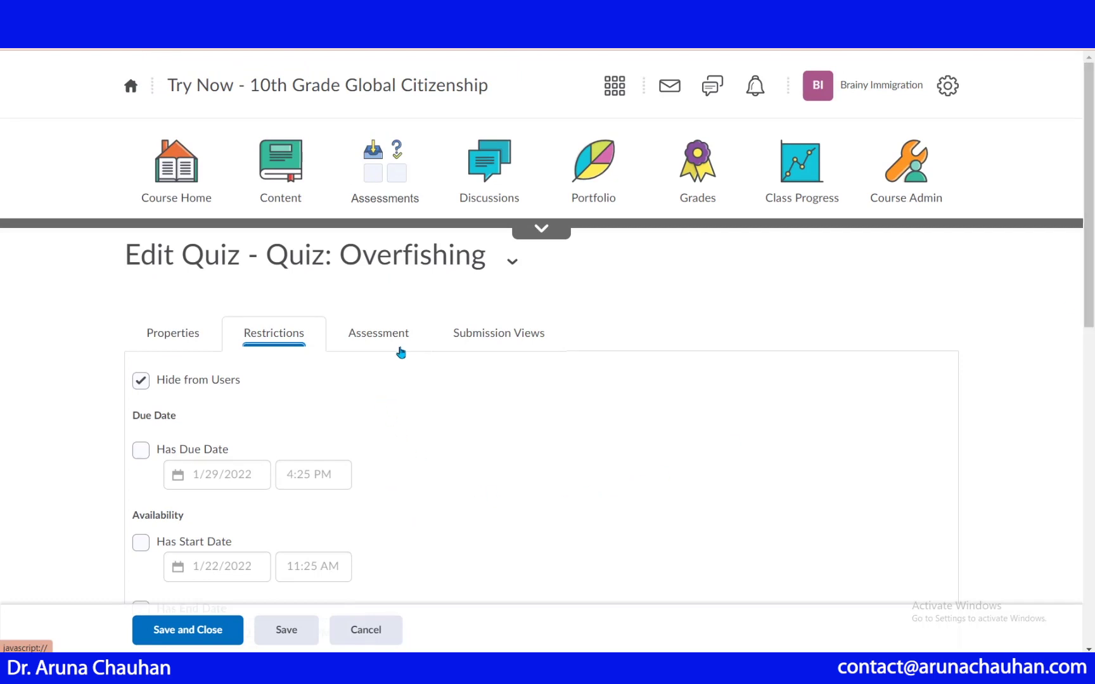
# - Save the quiz, review its Assessment grading options, and return to the Global Citizenship unit
pyautogui.click(397, 346)
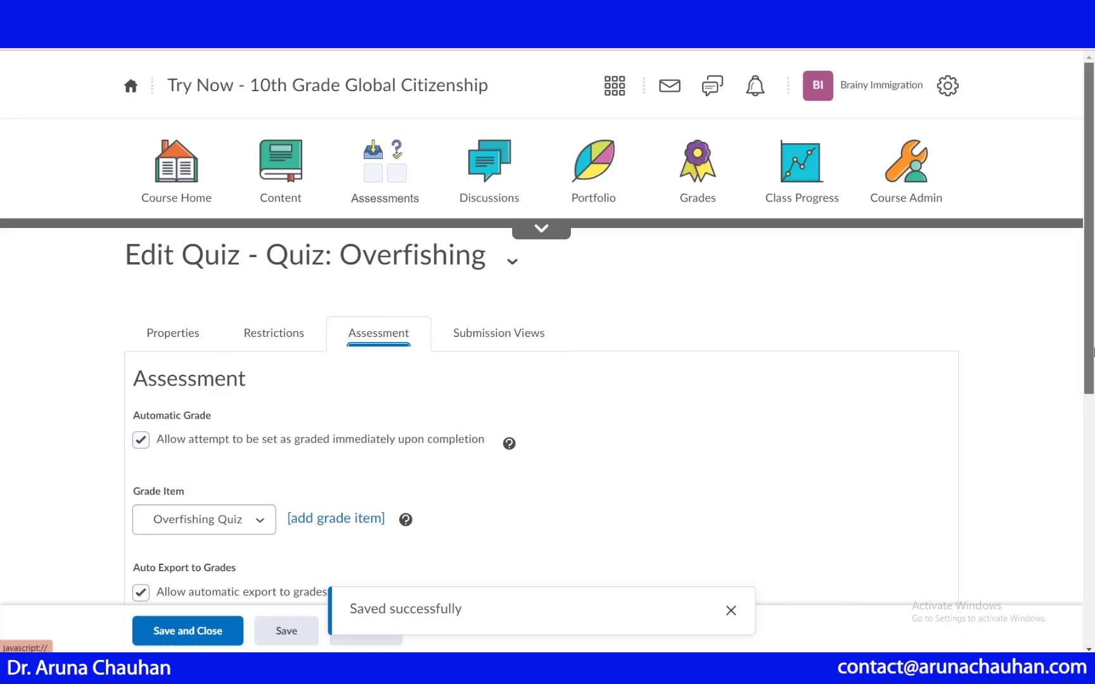
pyautogui.moveTo(1089, 354); pyautogui.dragTo(1087, 450)
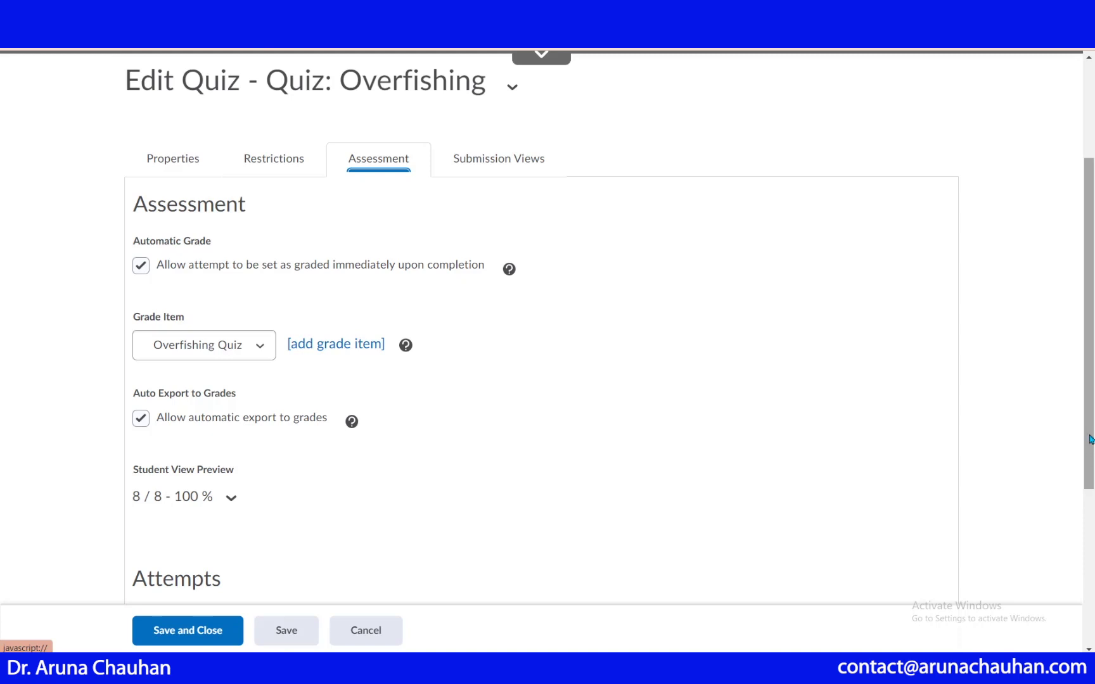
pyautogui.moveTo(1090, 439); pyautogui.dragTo(1090, 409)
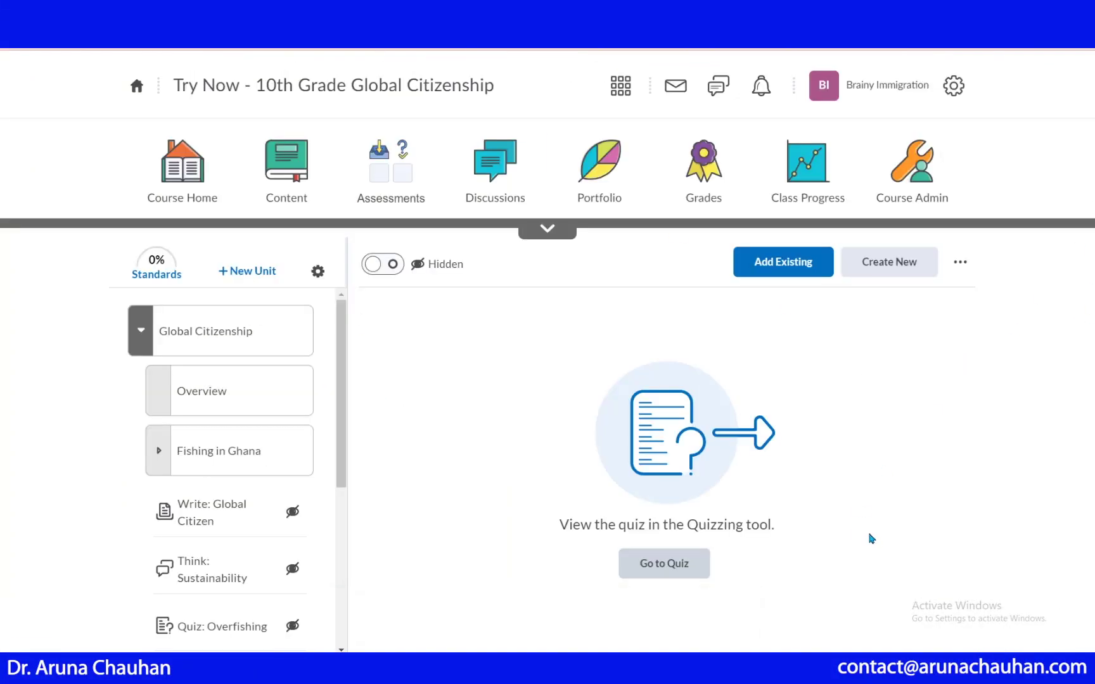
# - Delete the duplicate Think: Sustainability discussion topic, removing it from Content
pyautogui.moveTo(346, 384); pyautogui.dragTo(347, 473)
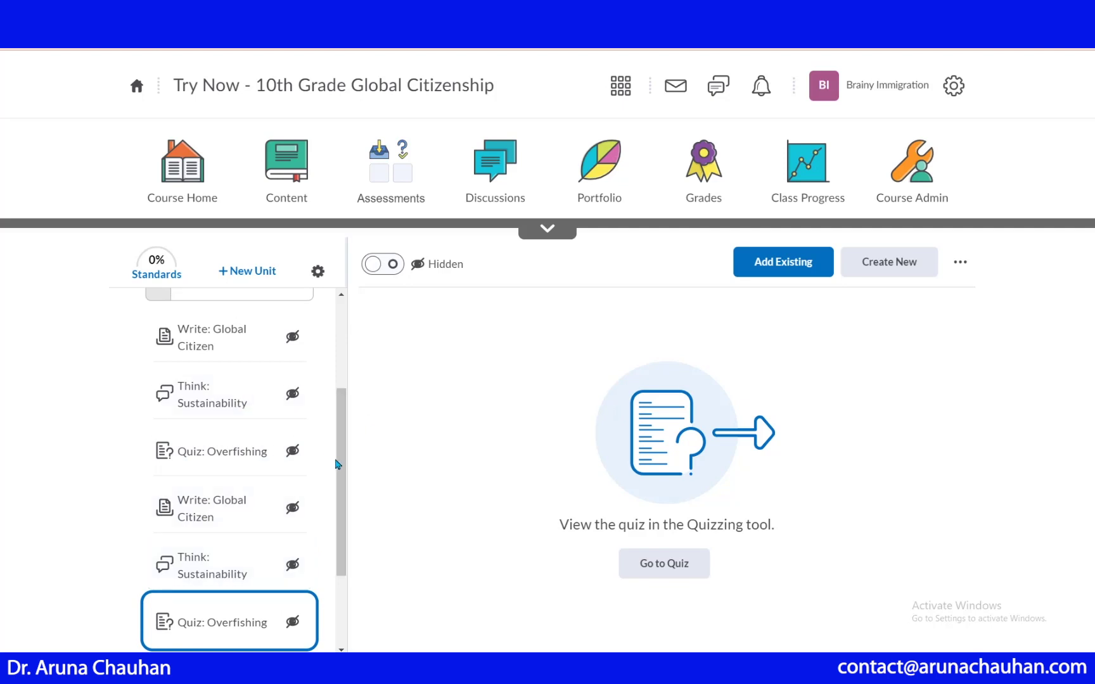
pyautogui.moveTo(342, 456)
pyautogui.mouseDown()
pyautogui.moveTo(343, 378)
pyautogui.moveTo(344, 478)
pyautogui.mouseUp()
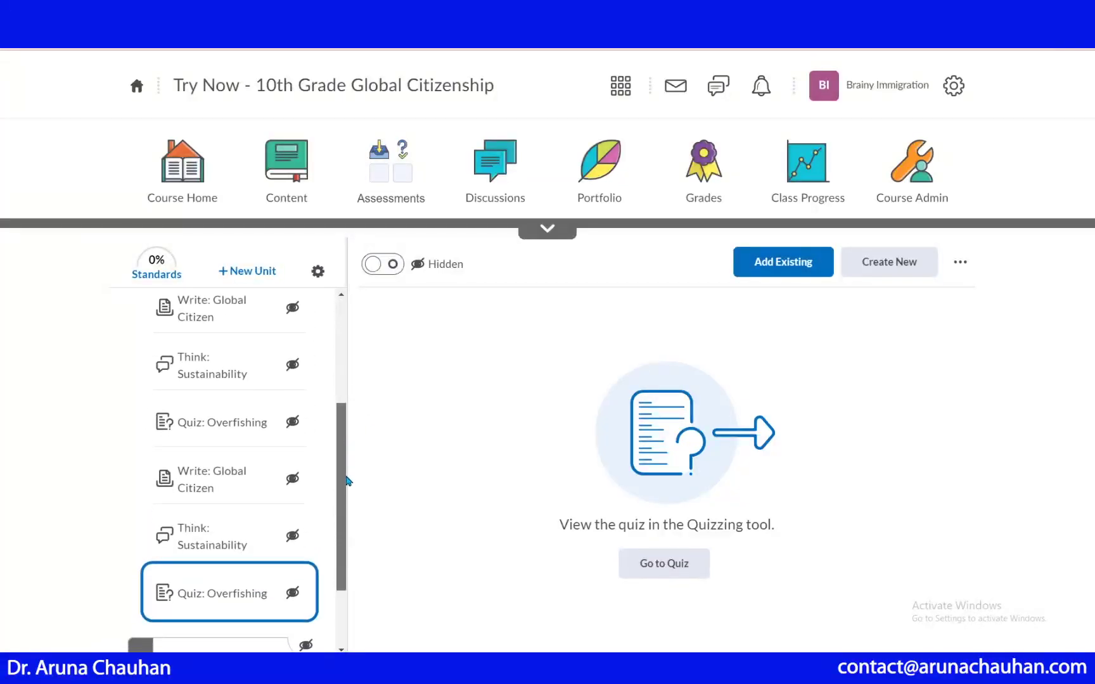
pyautogui.click(202, 548)
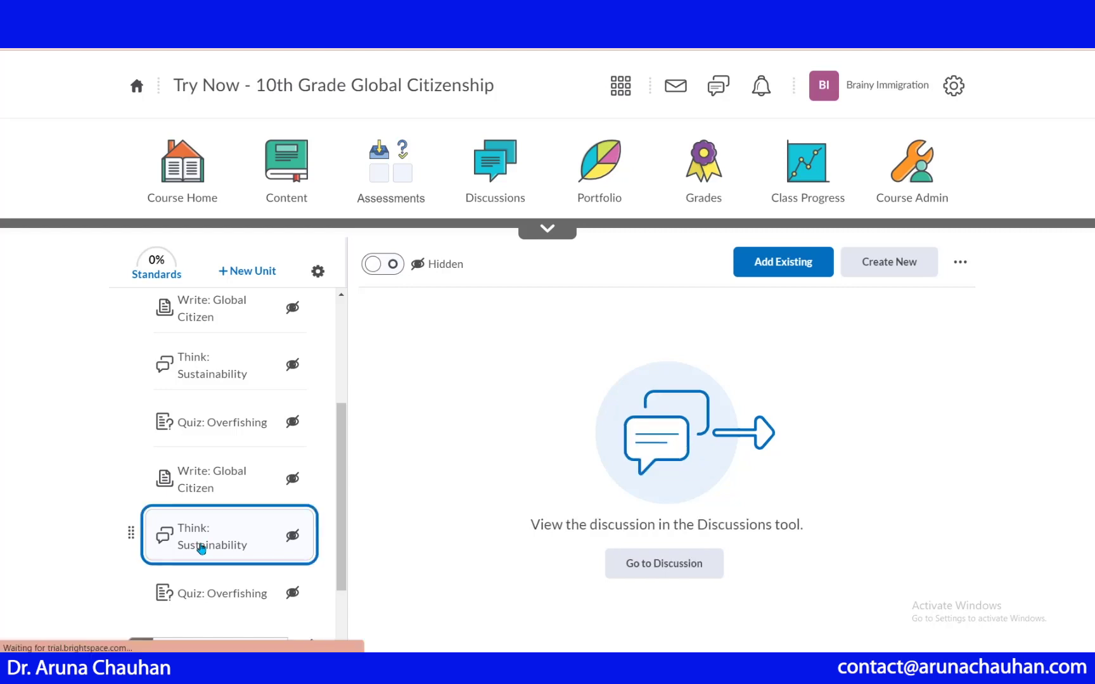
pyautogui.click(959, 263)
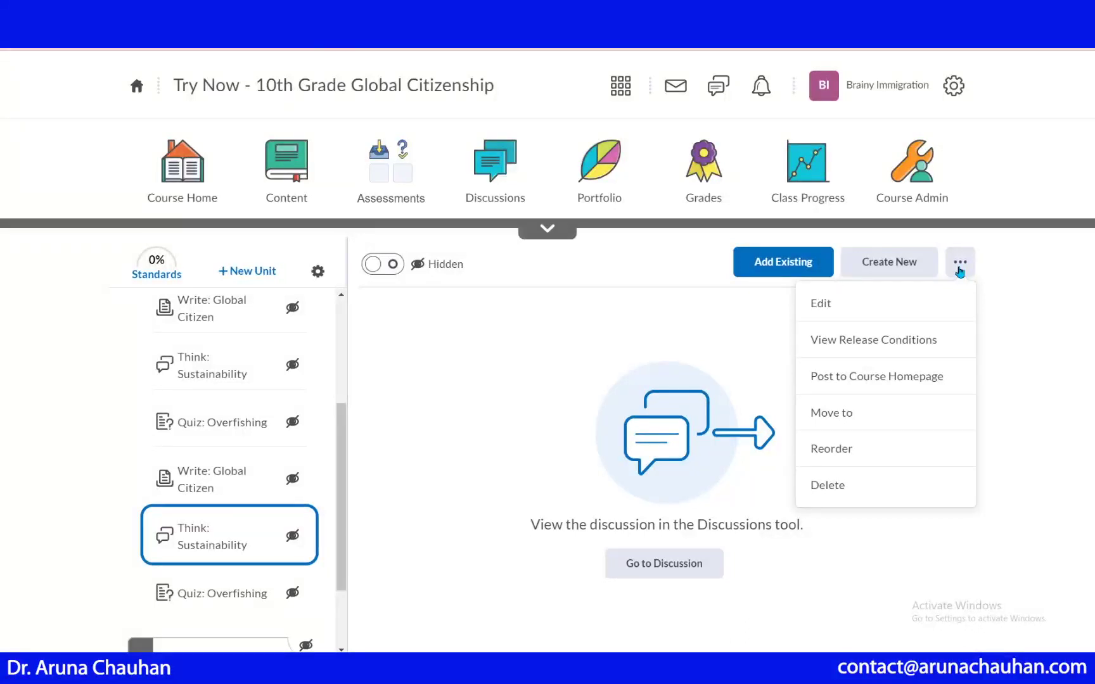
pyautogui.click(816, 485)
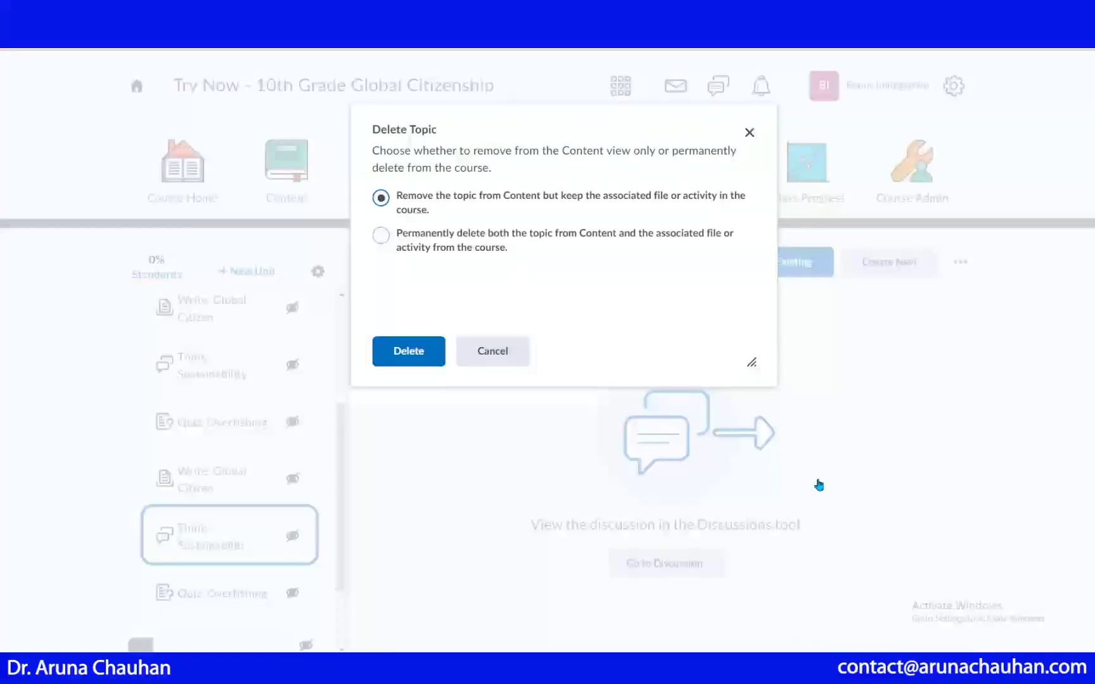
pyautogui.click(417, 357)
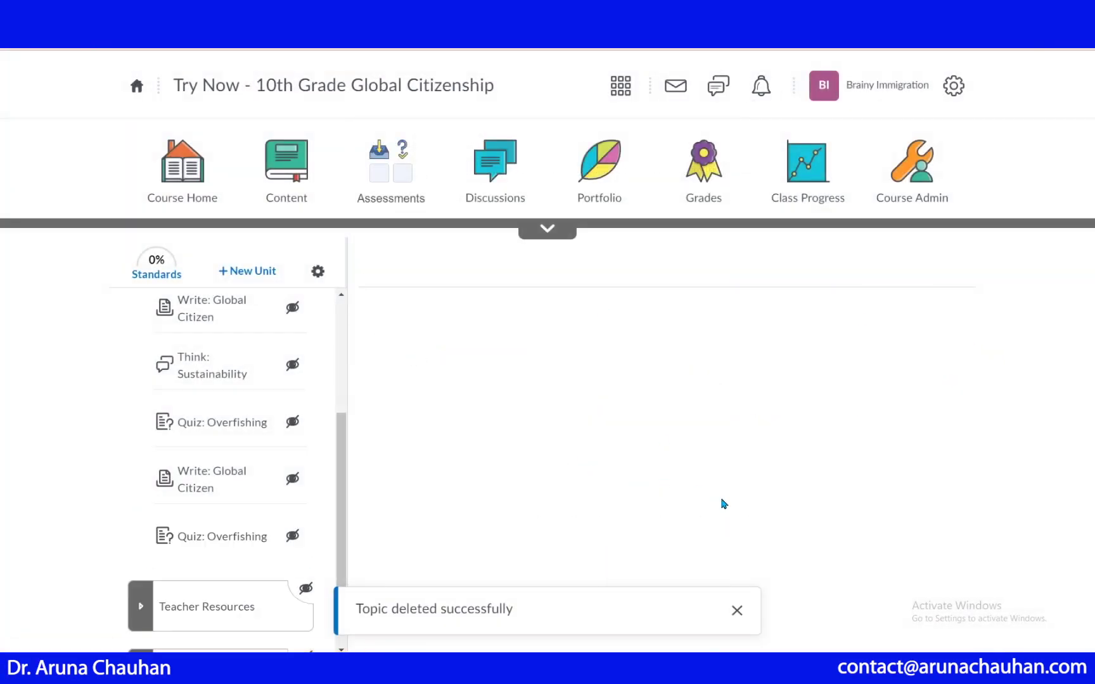
# - Delete the duplicate Quiz: Overfishing topic, removing it from Content
pyautogui.click(215, 542)
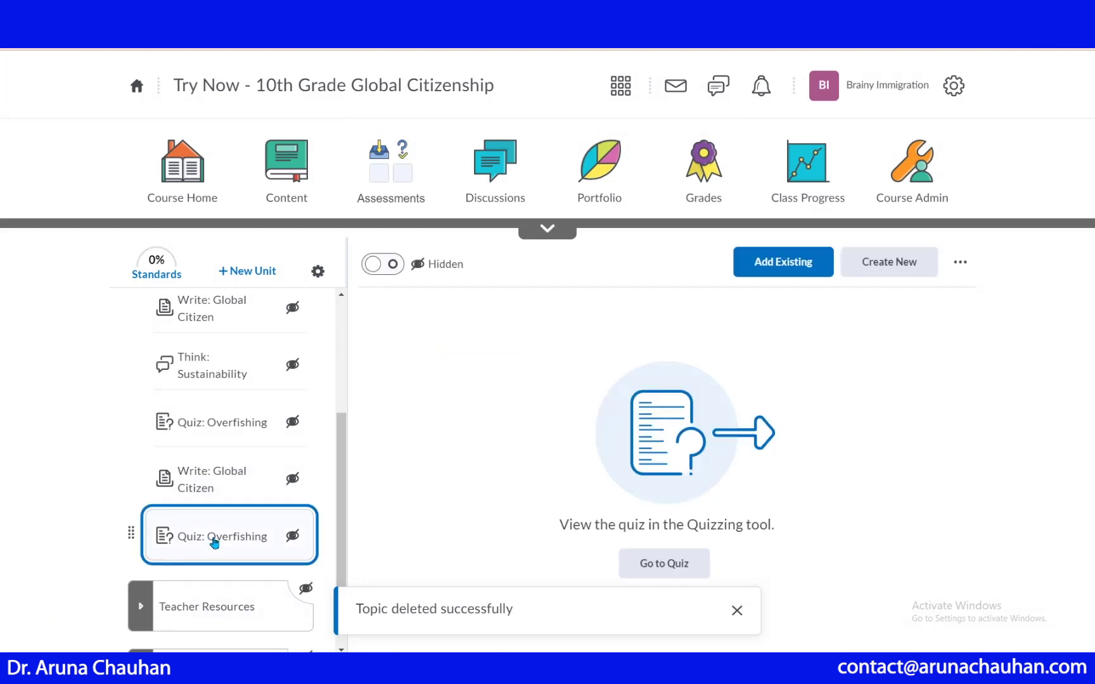
pyautogui.click(956, 261)
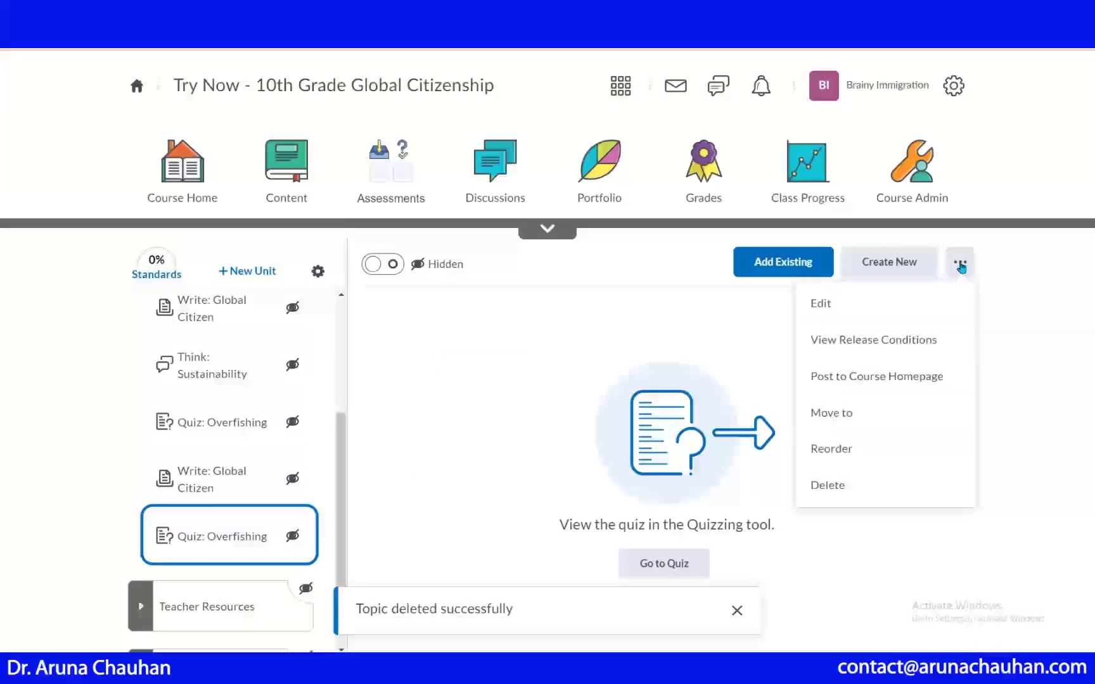
pyautogui.click(827, 484)
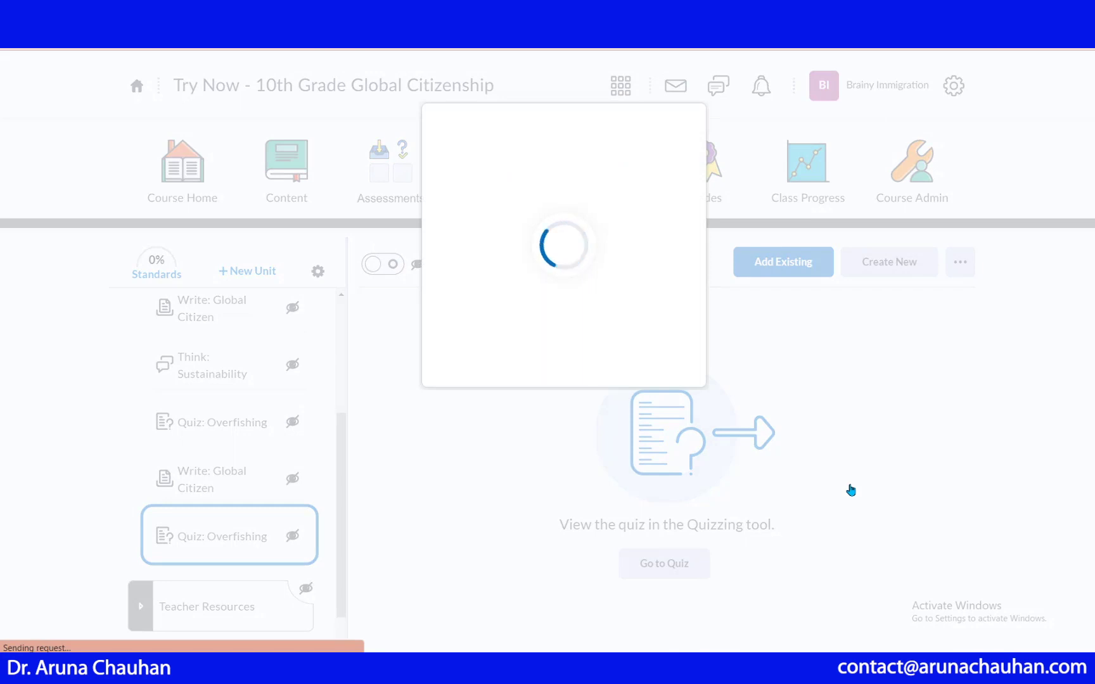
pyautogui.click(418, 356)
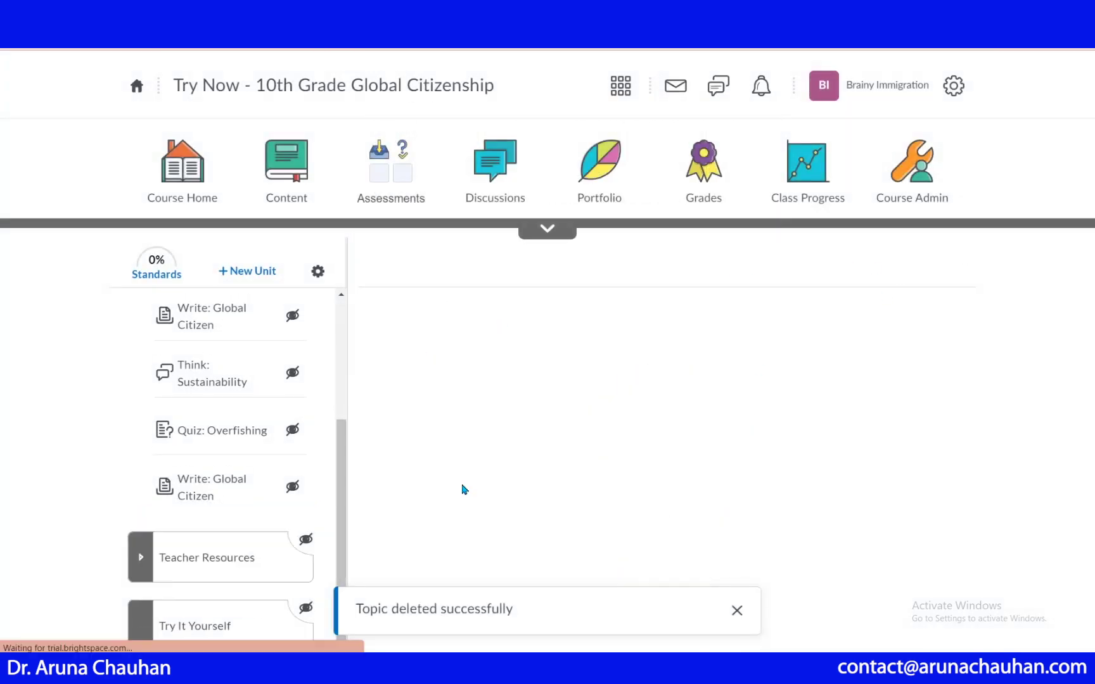
# - Open the Write: Global Citizen assignment, then the unit's Overview page
pyautogui.click(127, 311)
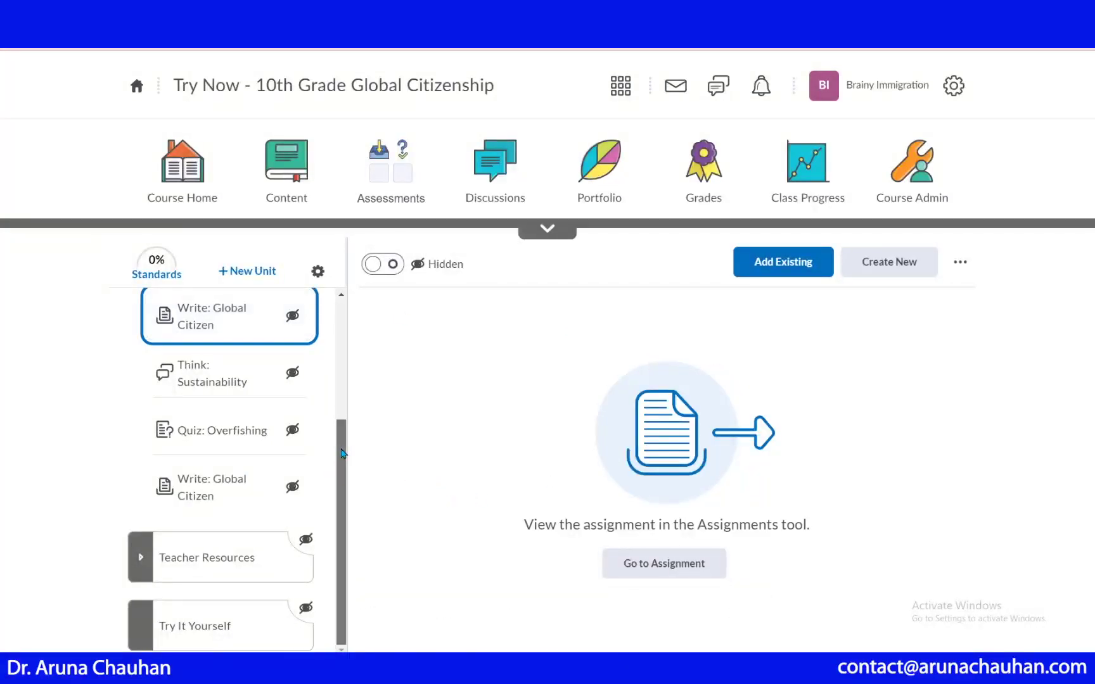
pyautogui.moveTo(341, 454); pyautogui.dragTo(341, 334)
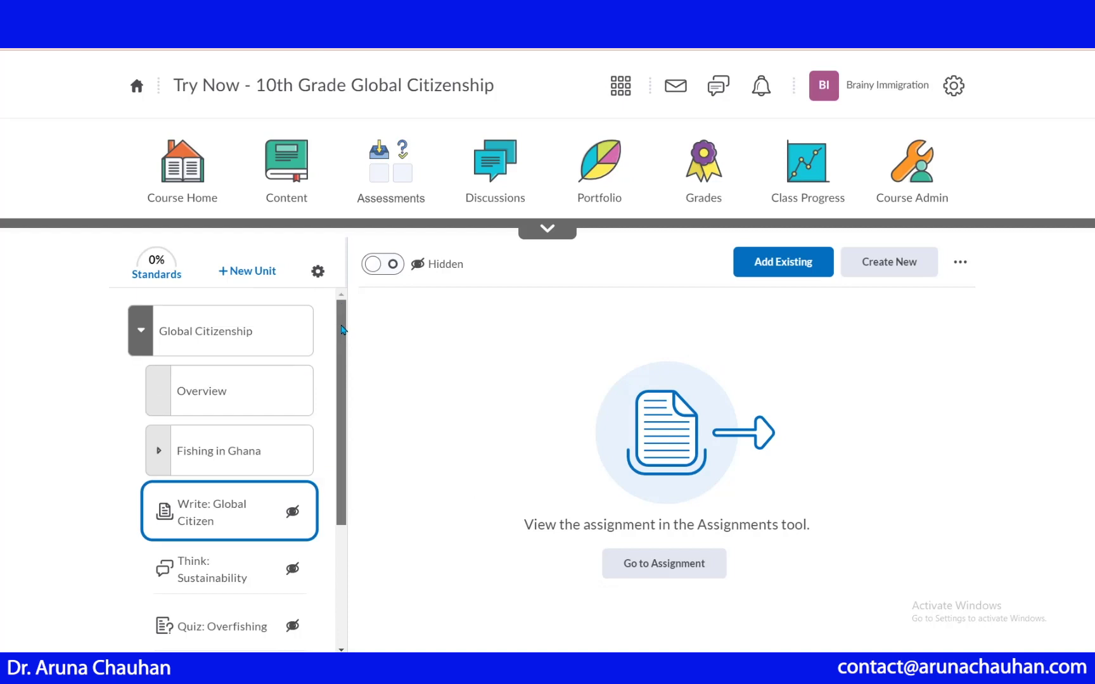
pyautogui.click(127, 390)
# - Collapse Global Citizenship and create and save a new unit, New Unit -1
pyautogui.click(113, 326)
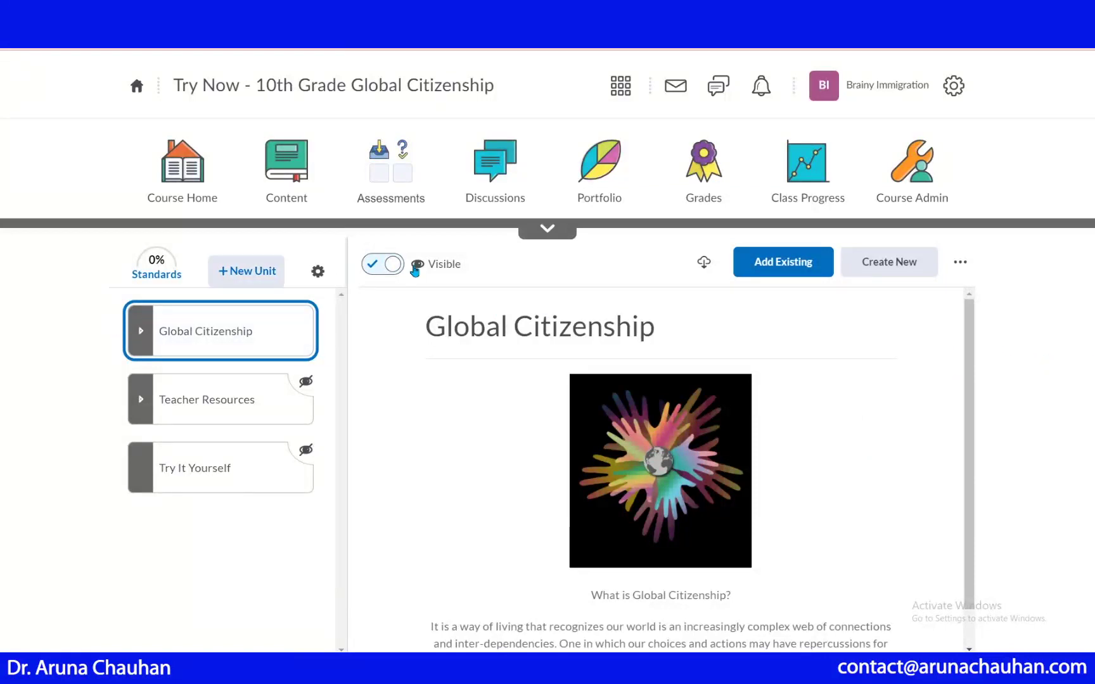
pyautogui.click(247, 273)
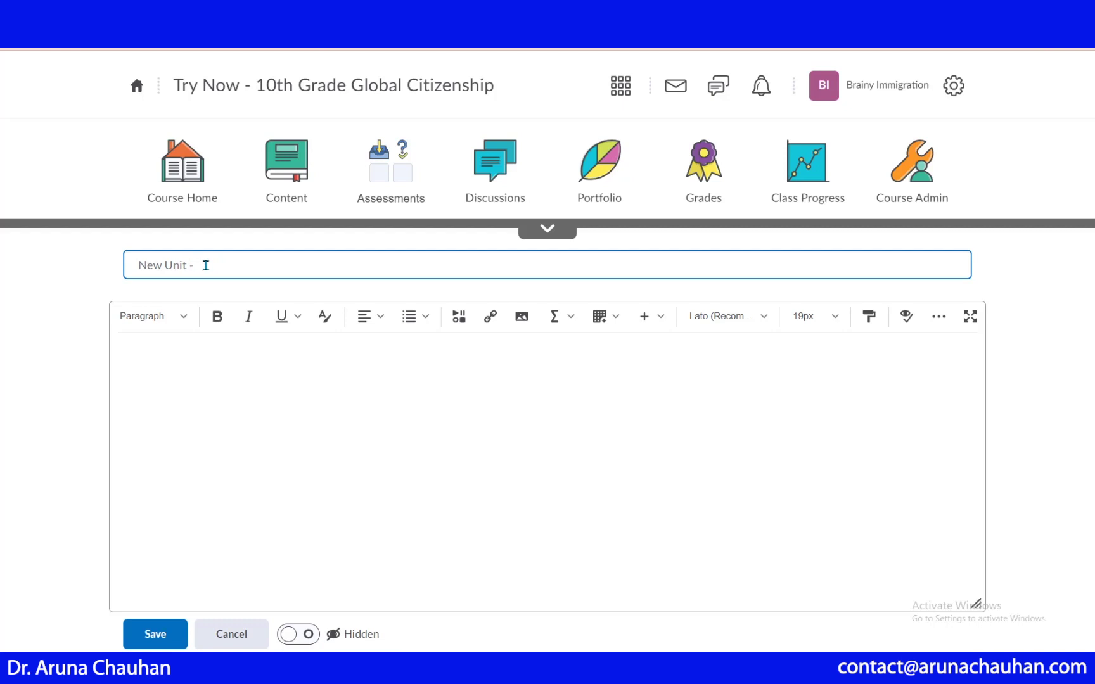
pyautogui.click(157, 634)
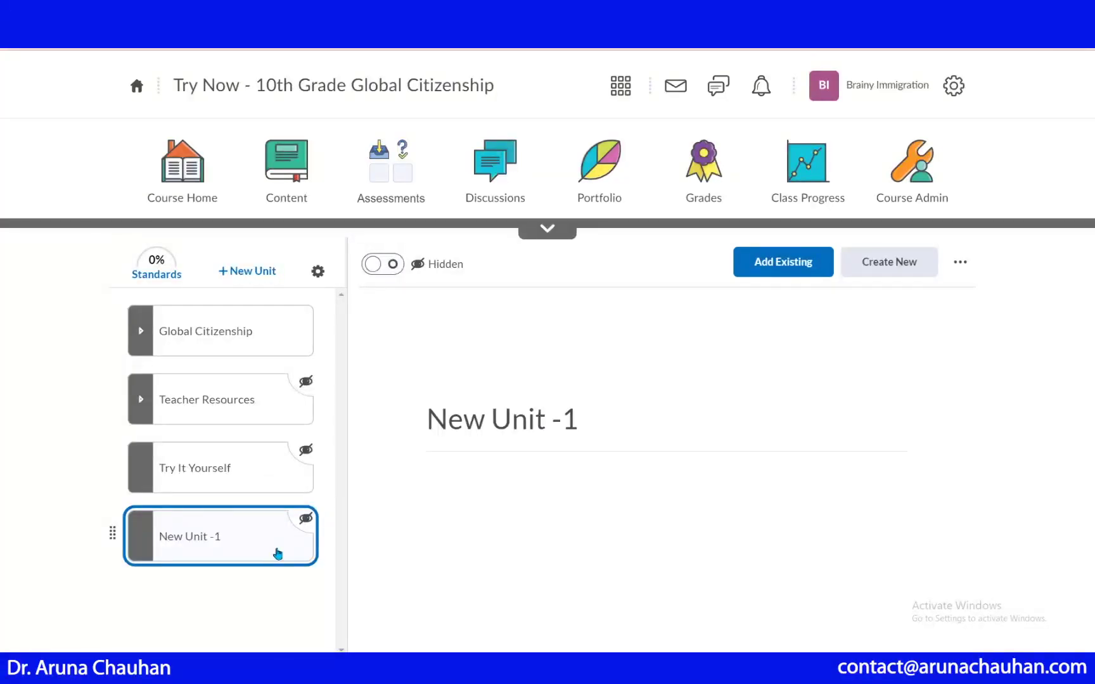
# - Make New Unit -1 visible and move it to the top of the unit list
pyautogui.click(381, 265)
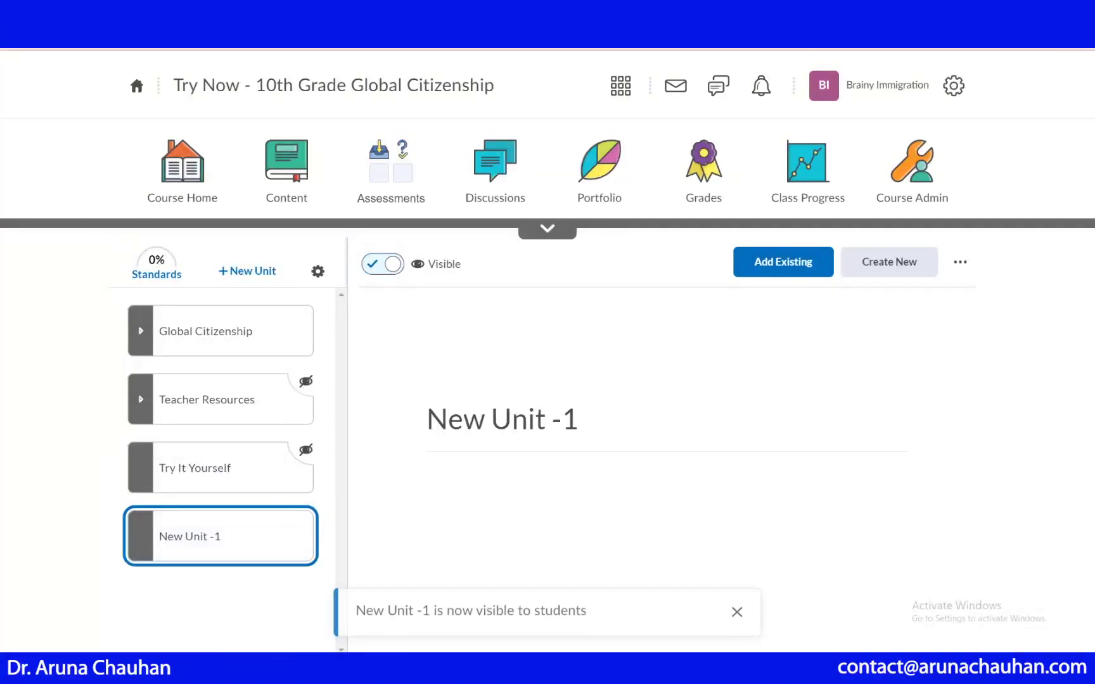
pyautogui.click(738, 612)
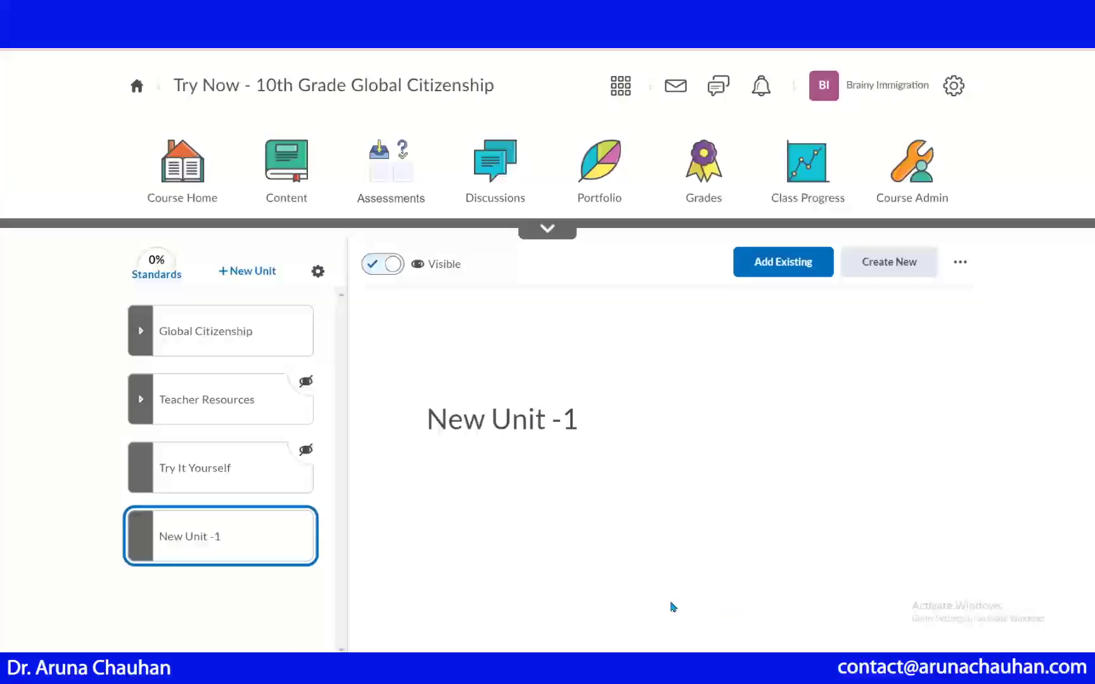
pyautogui.moveTo(233, 542); pyautogui.dragTo(237, 309)
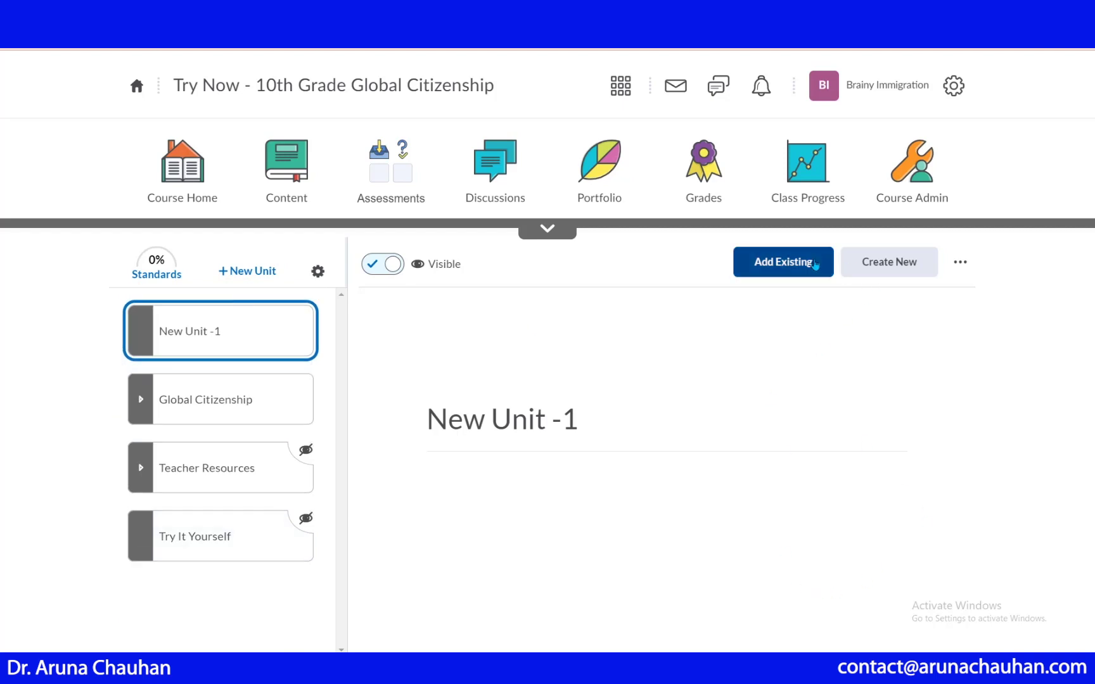
# - Browse the Ghana and ABC discussions available for New Unit -1, then close the picker unused
pyautogui.click(783, 261)
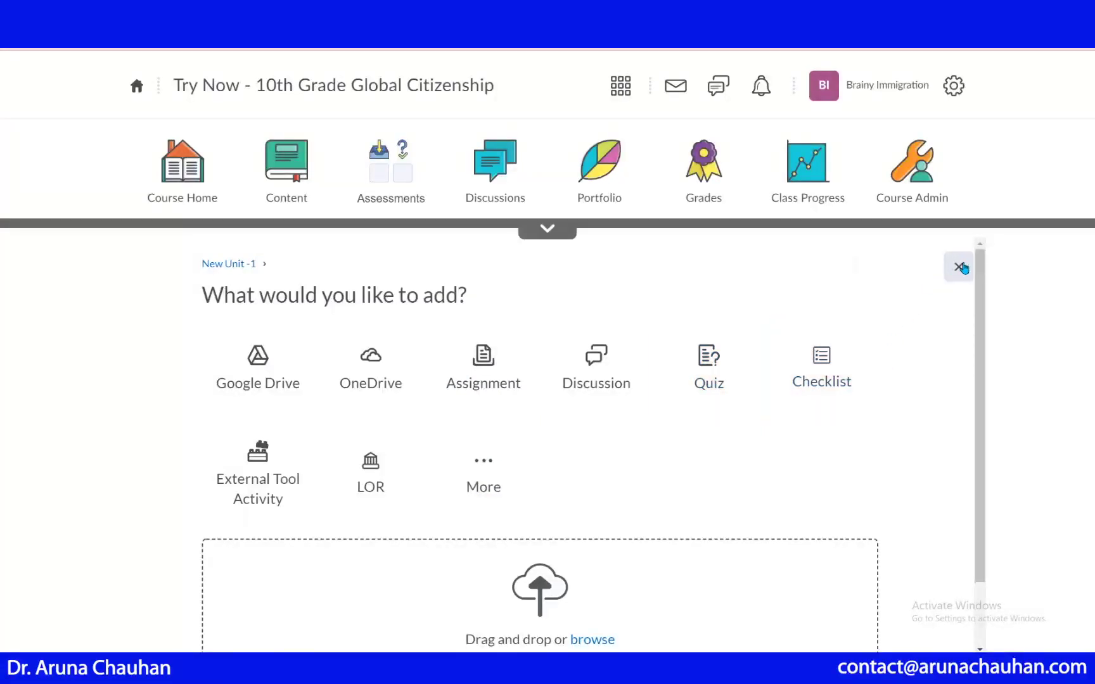
pyautogui.click(592, 386)
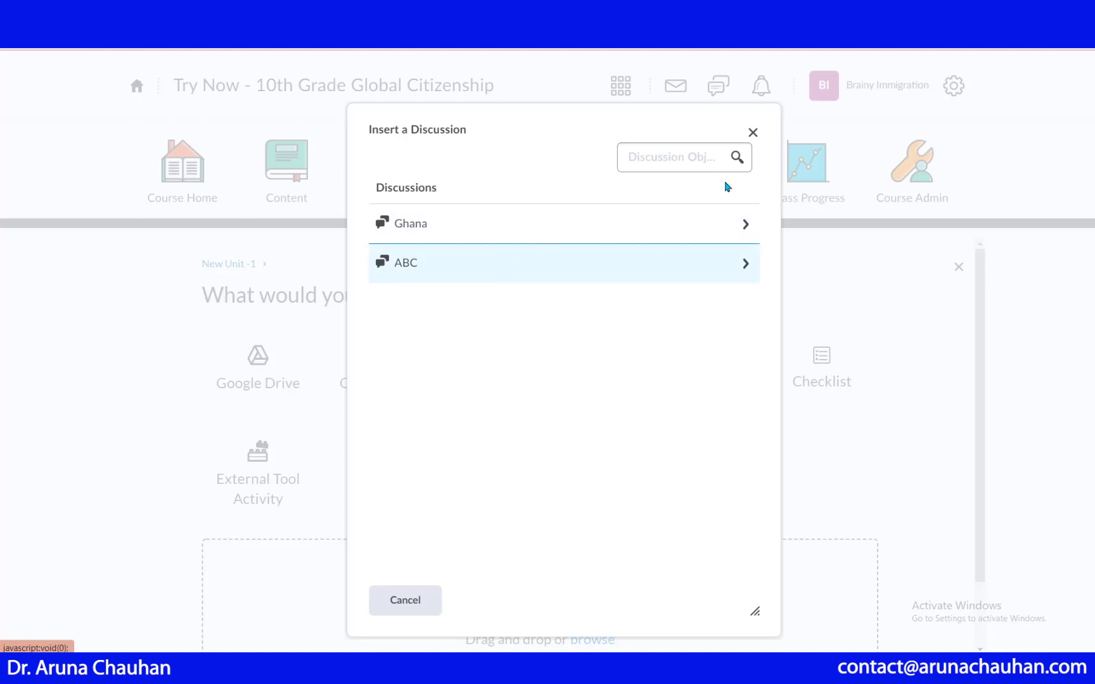
pyautogui.click(752, 133)
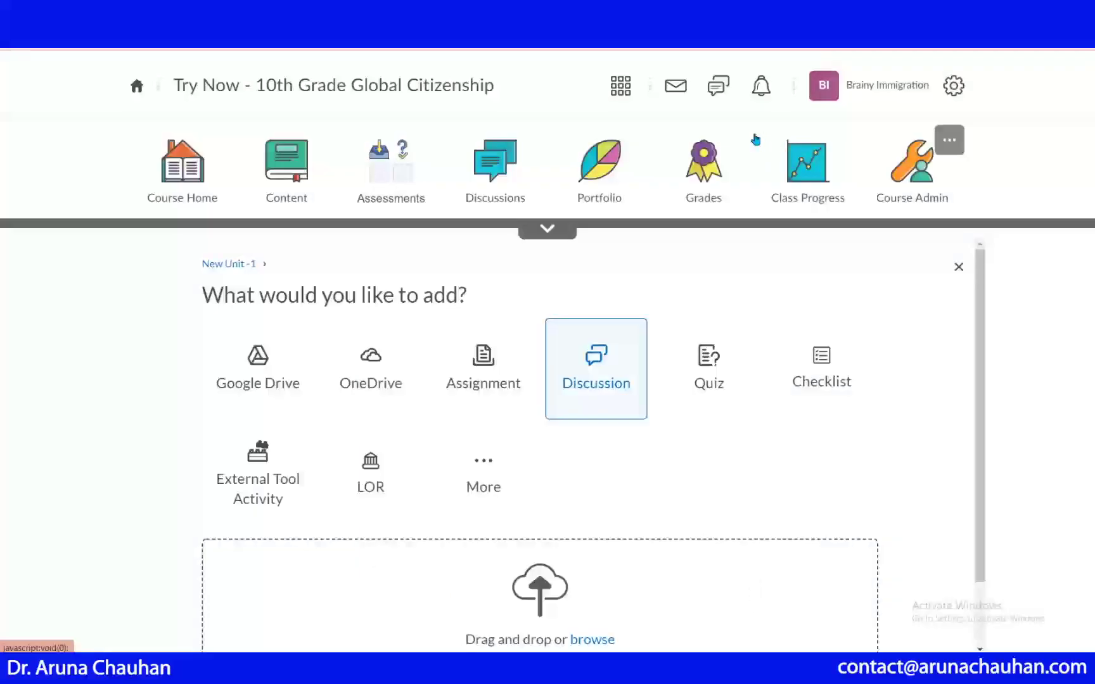
# - Go to the course Discussions list
pyautogui.click(500, 166)
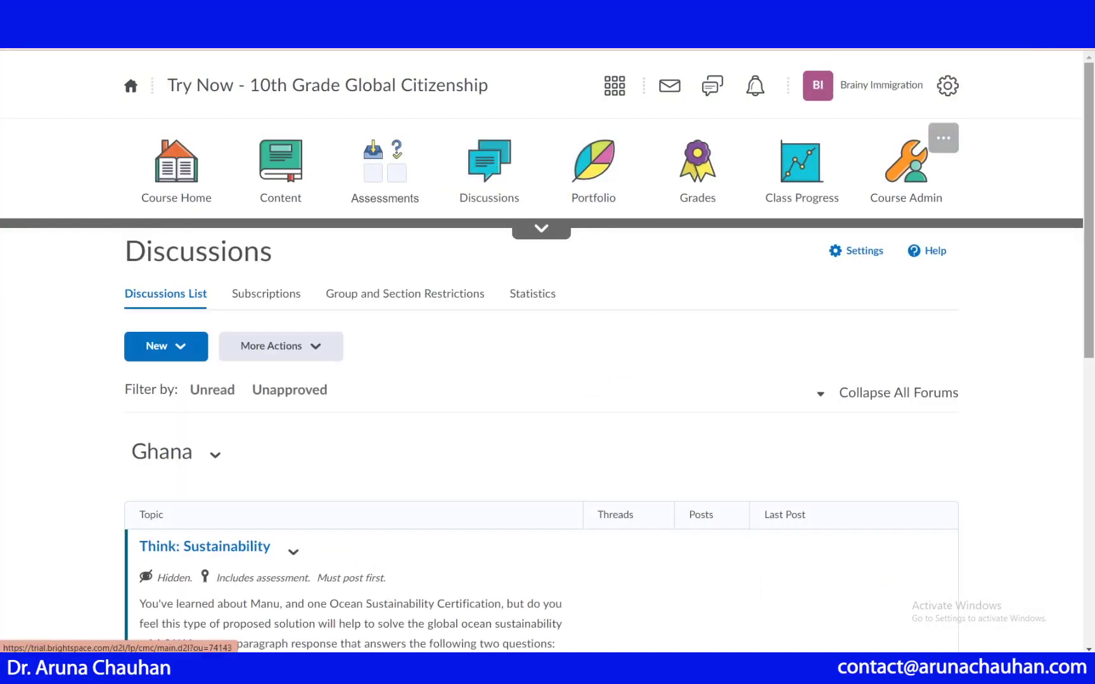
pyautogui.moveTo(1091, 294); pyautogui.dragTo(1080, 422)
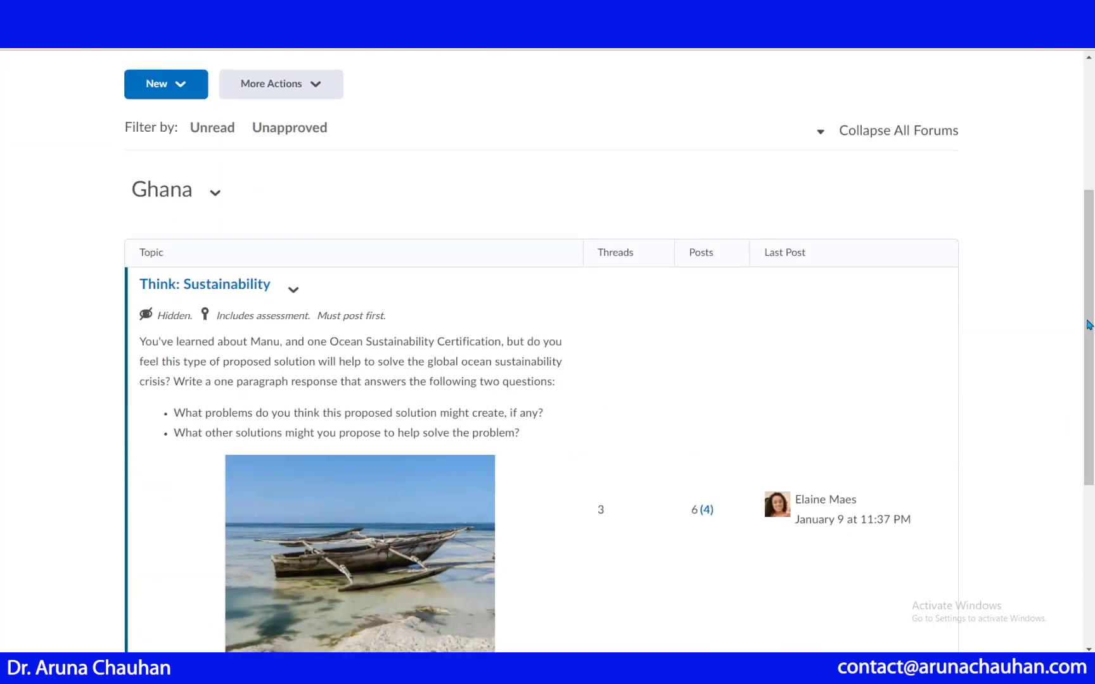
pyautogui.moveTo(1089, 335); pyautogui.dragTo(1089, 207)
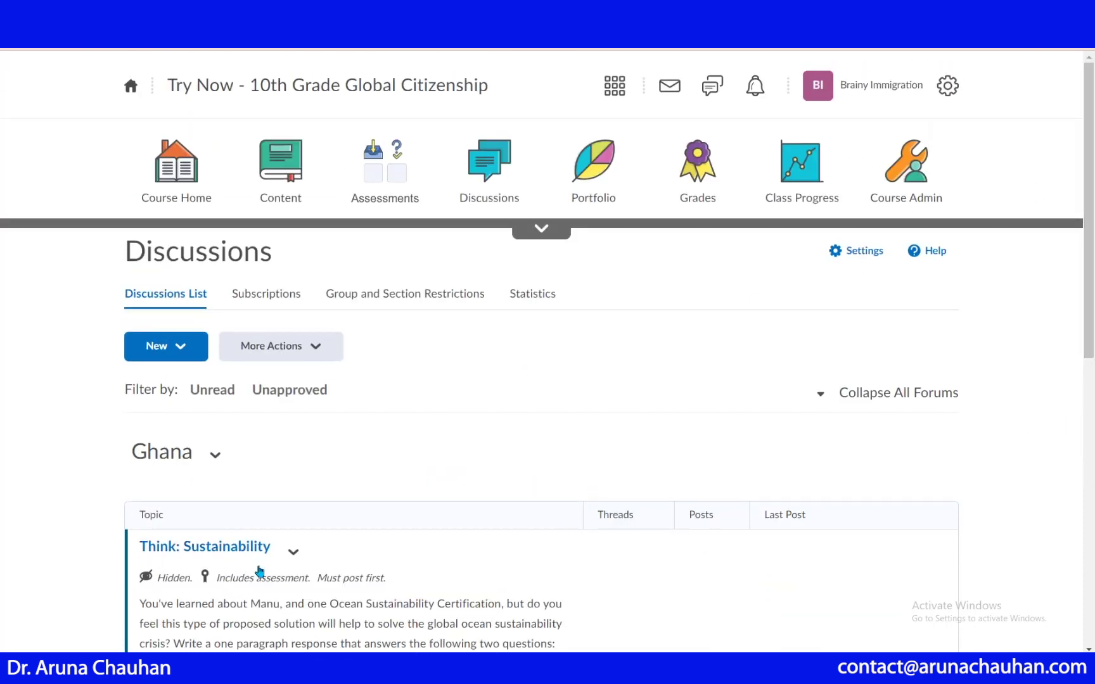
# - Create and save forum '12345' with a topic of the same title
pyautogui.click(197, 352)
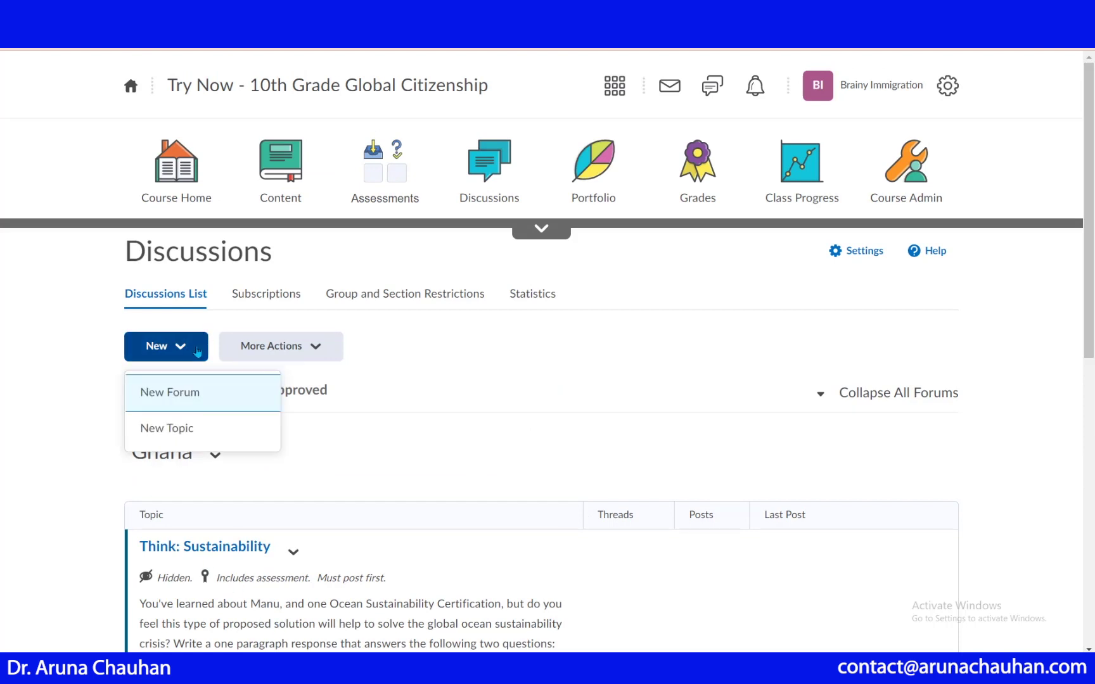
pyautogui.click(187, 396)
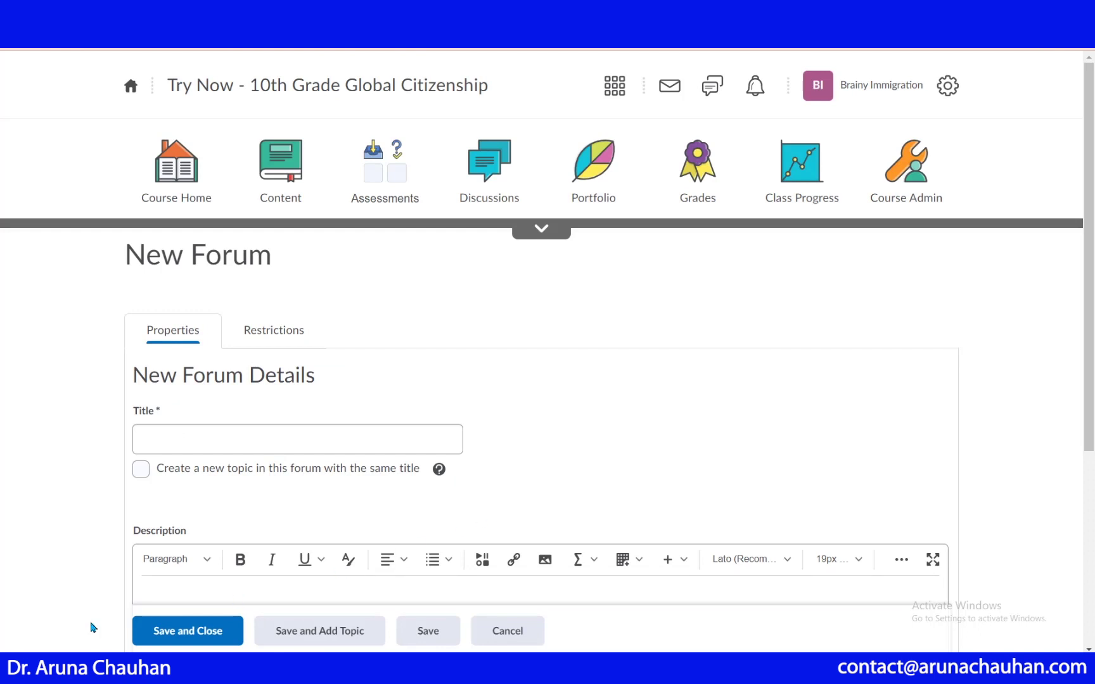
pyautogui.click(186, 445)
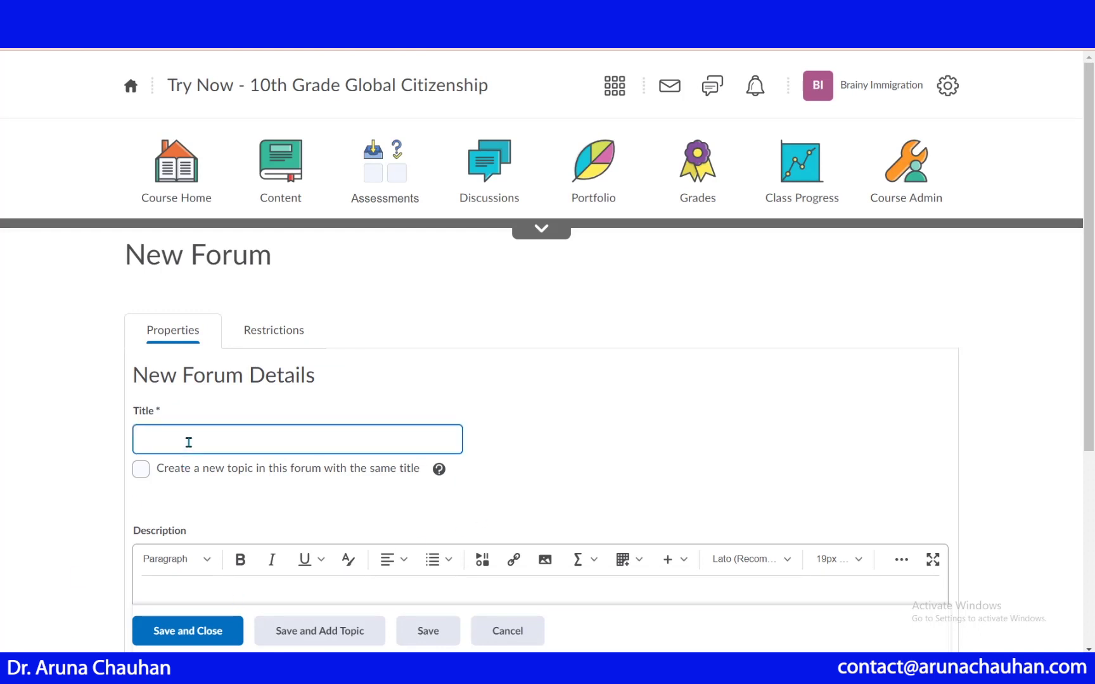
pyautogui.write('12345')
pyautogui.click(140, 470)
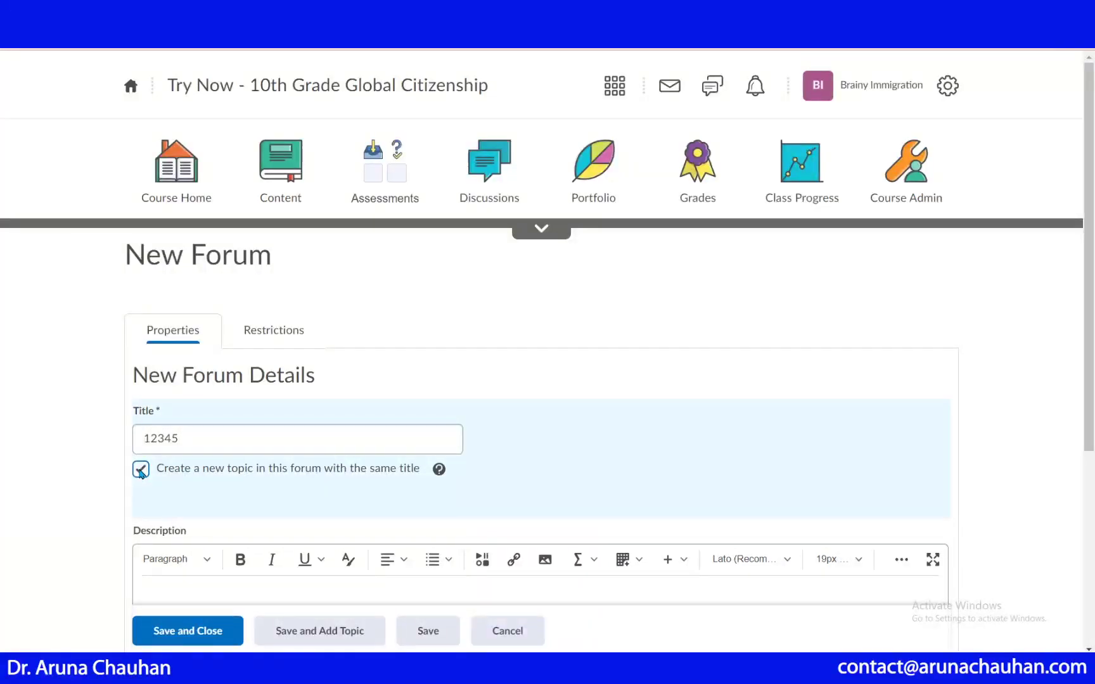
pyautogui.moveTo(1092, 200); pyautogui.dragTo(1091, 382)
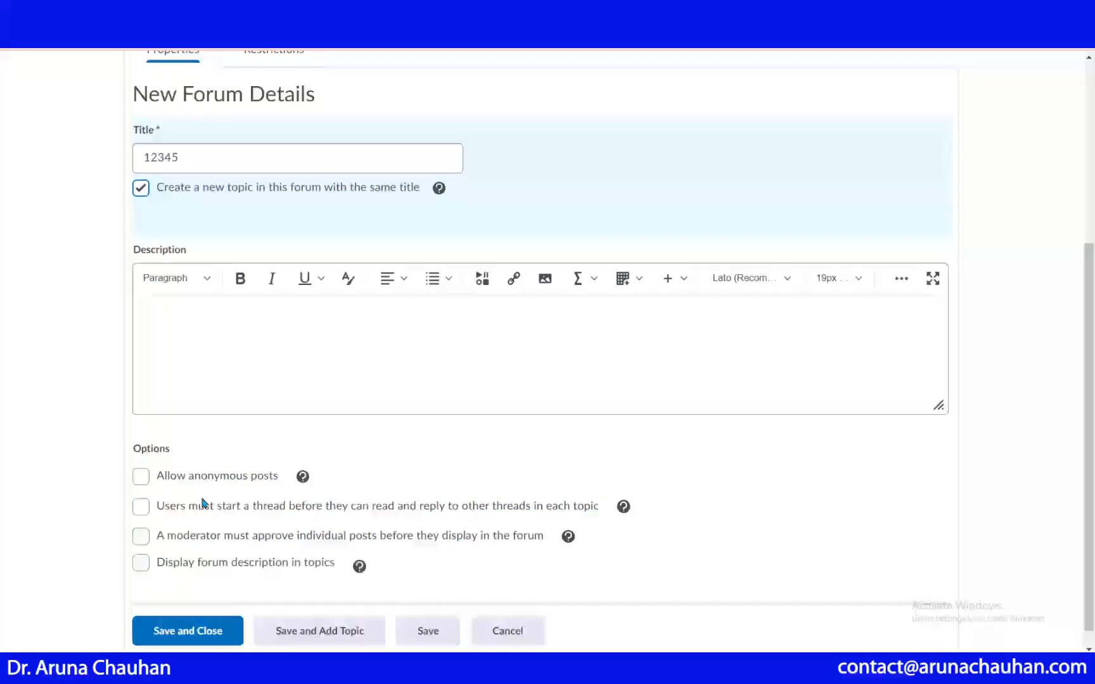
pyautogui.scroll(-1, 1092, 567)
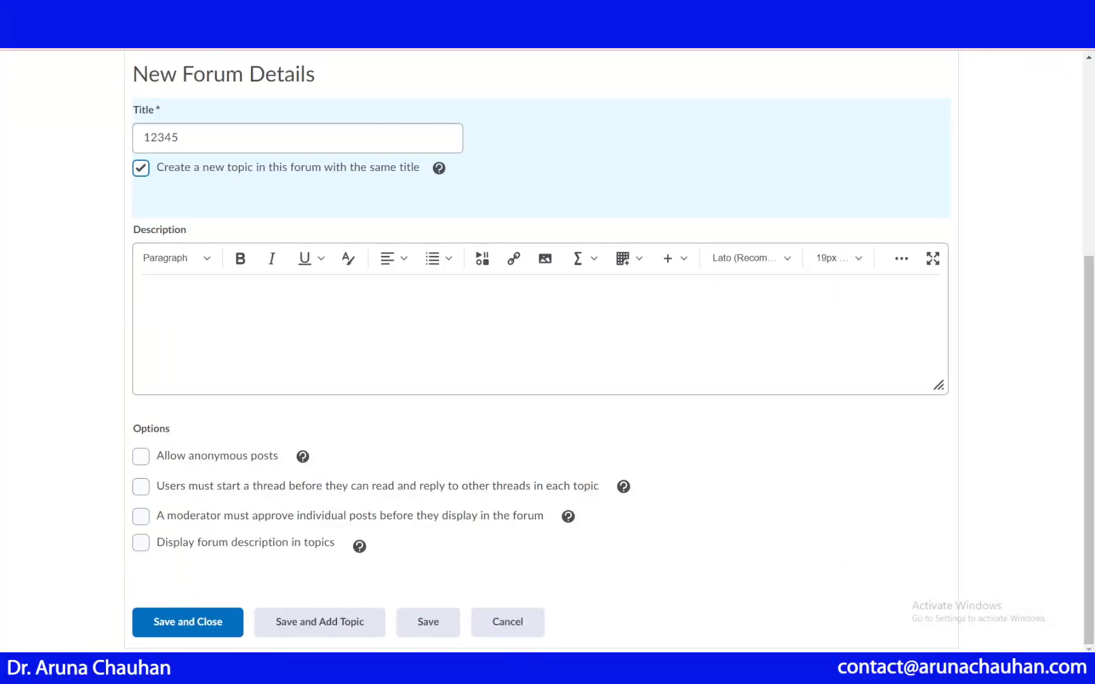
pyautogui.click(214, 629)
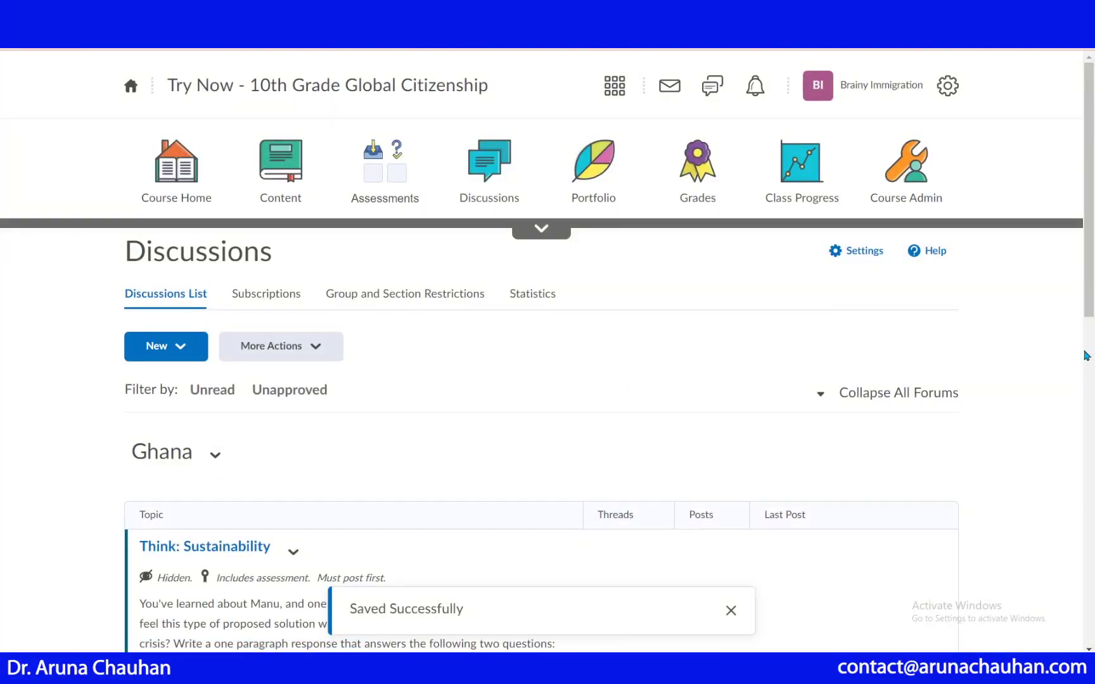
pyautogui.scroll(-2, 1082, 381)
pyautogui.scroll(-3, 1081, 406)
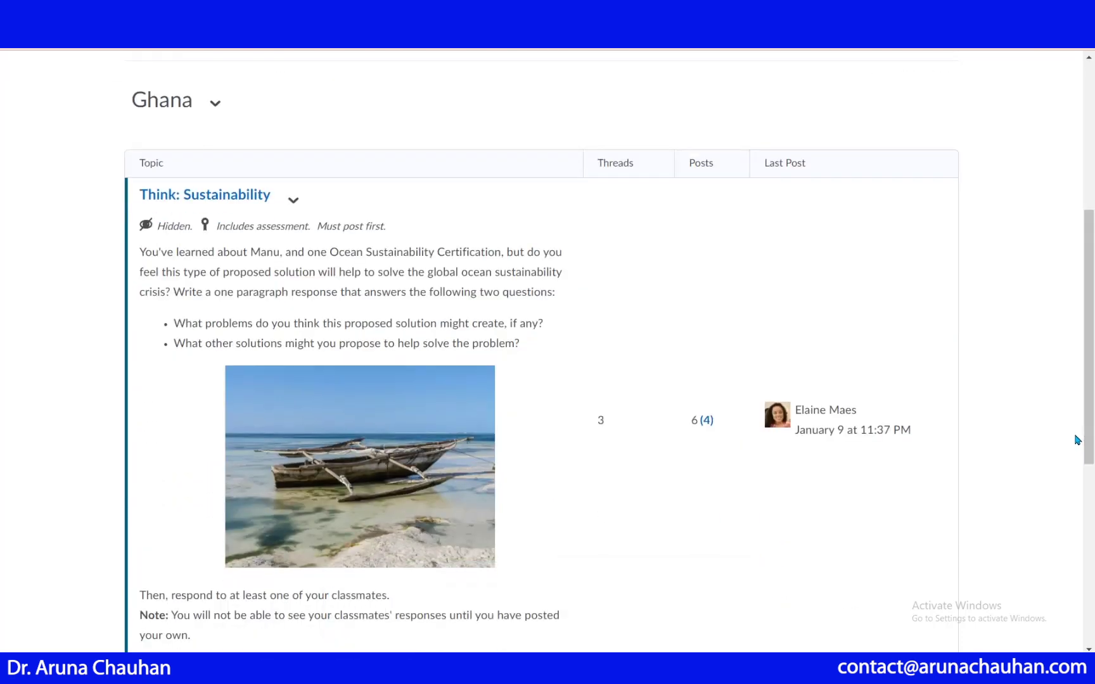
pyautogui.click(705, 421)
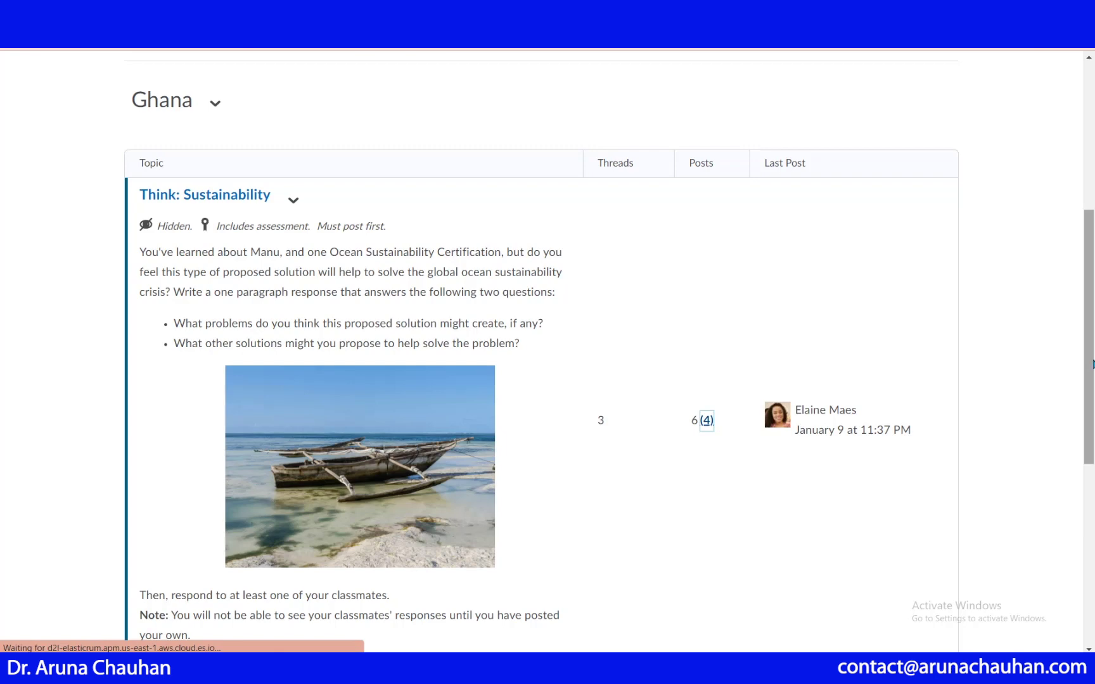
pyautogui.scroll(-8, 1084, 536)
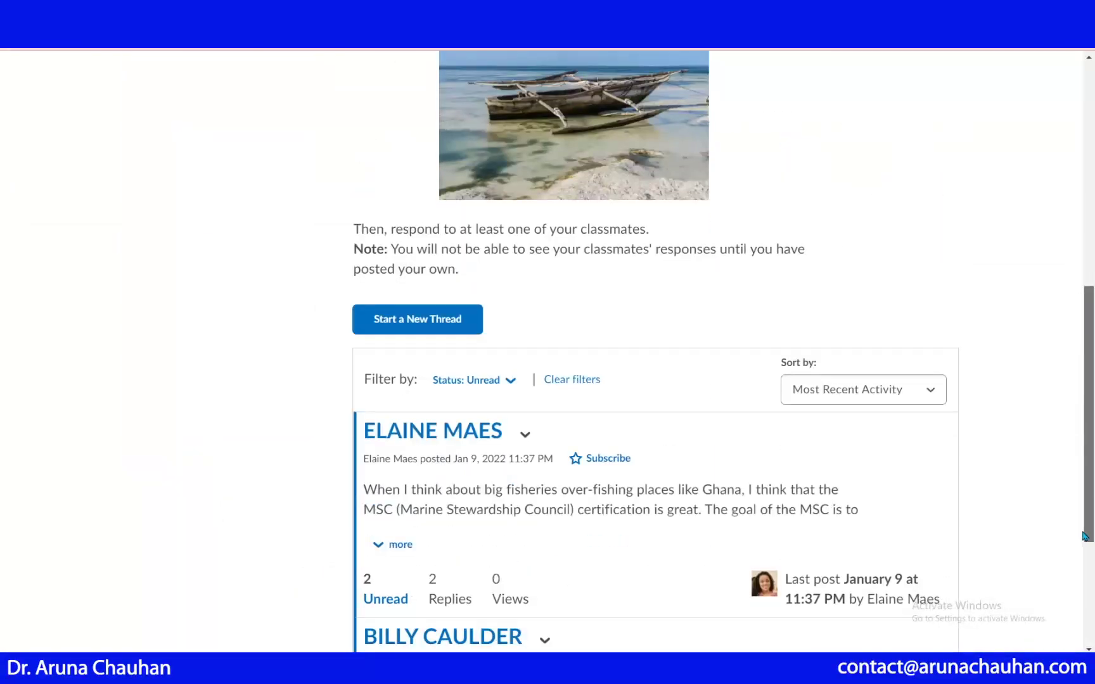
pyautogui.moveTo(1085, 537); pyautogui.dragTo(1073, 342)
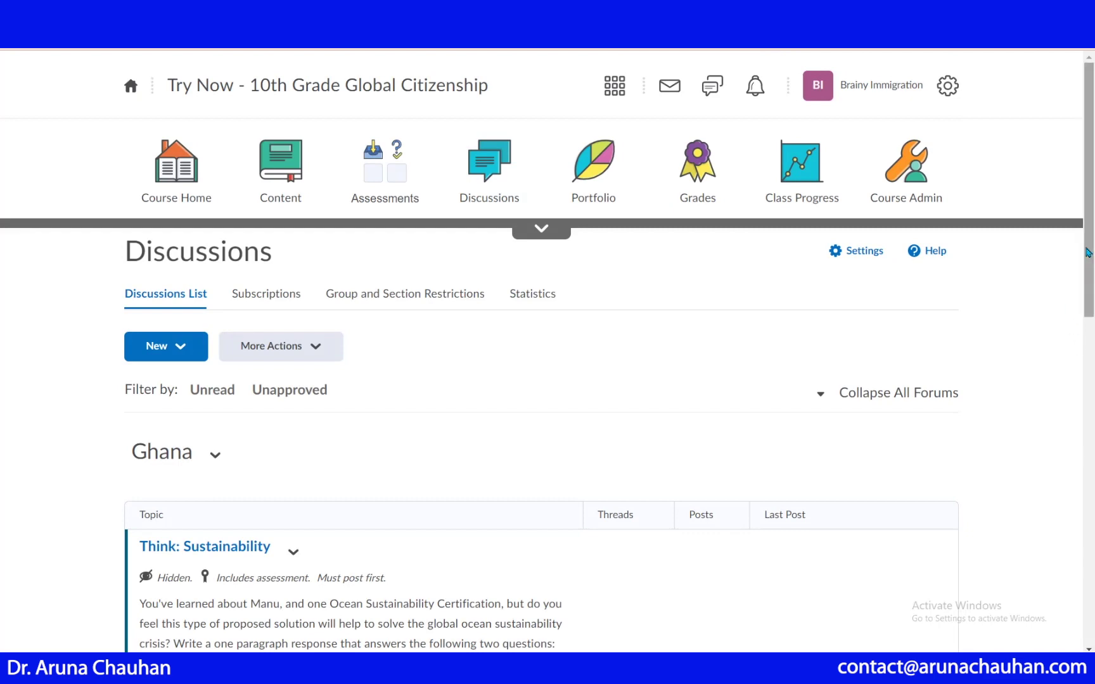
pyautogui.moveTo(1087, 247); pyautogui.dragTo(23, 86)
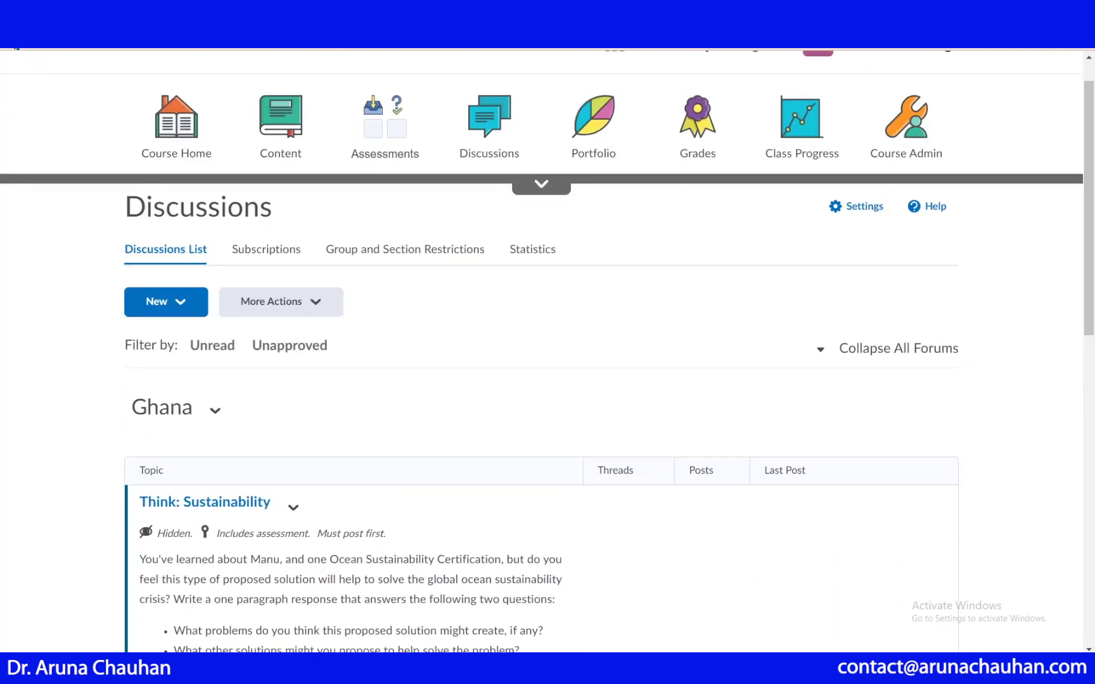
# - Review the assignments New Unit -1 could take, including Write: Global Citizen, without adding any
pyautogui.click(16, 46)
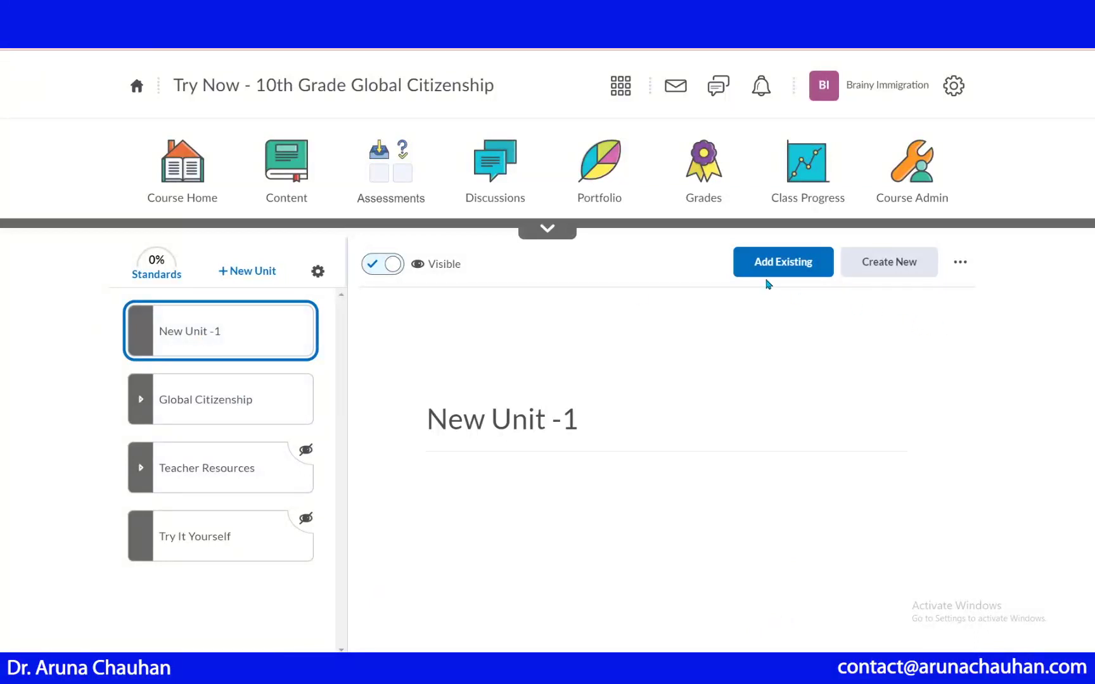
pyautogui.click(776, 261)
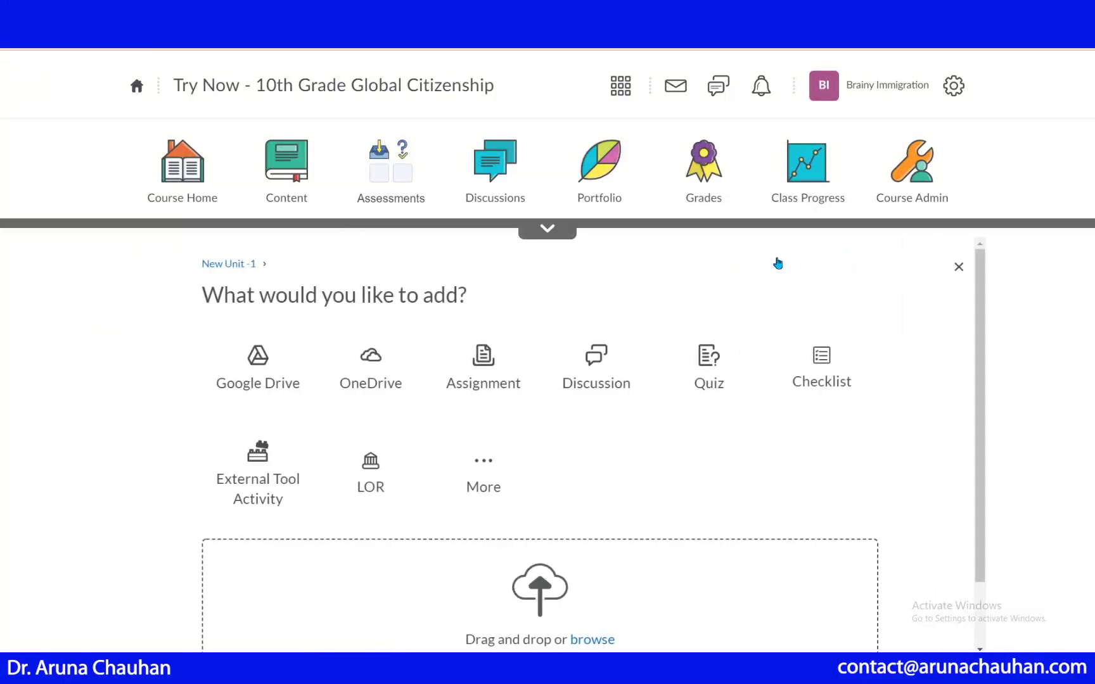
pyautogui.click(493, 374)
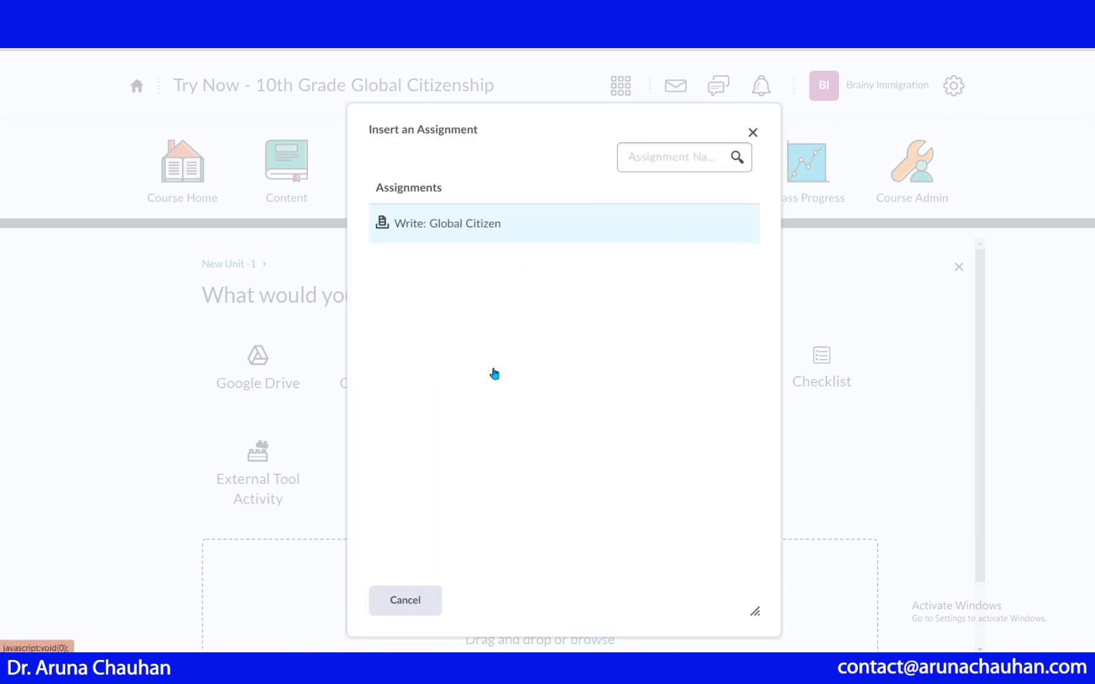
pyautogui.click(753, 133)
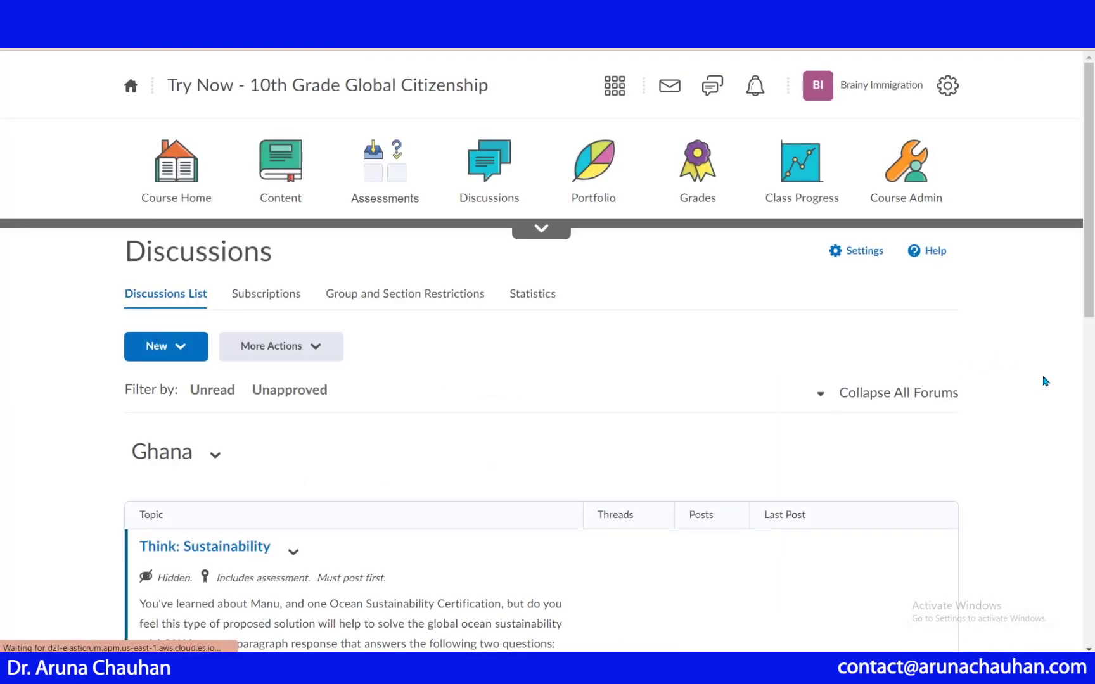
# - Scroll the Discussions list to the 12345 forum and show its 12345 topic's actions
pyautogui.scroll(-9, 1068, 499)
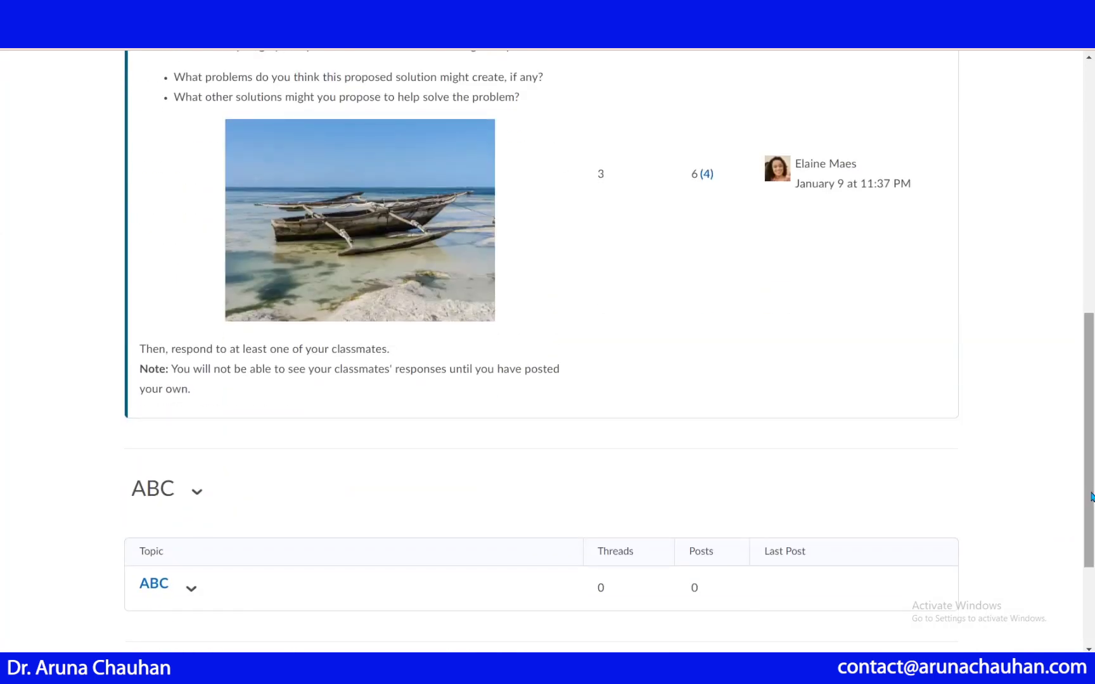
pyautogui.scroll(-1, 1077, 507)
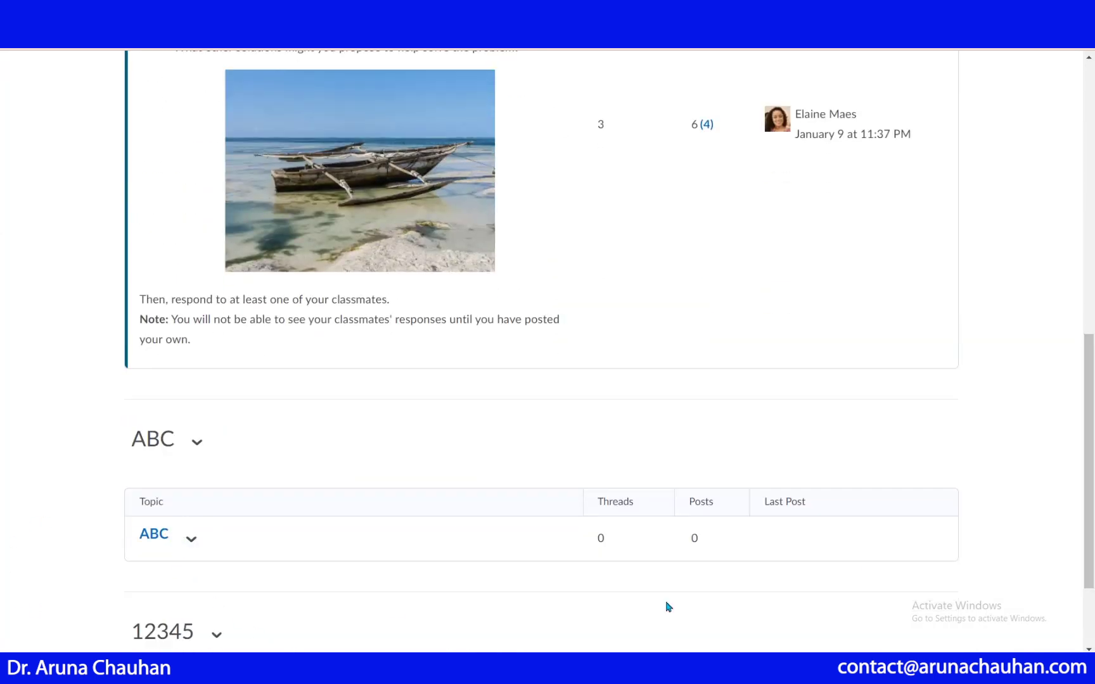
pyautogui.moveTo(1088, 521); pyautogui.dragTo(1092, 586)
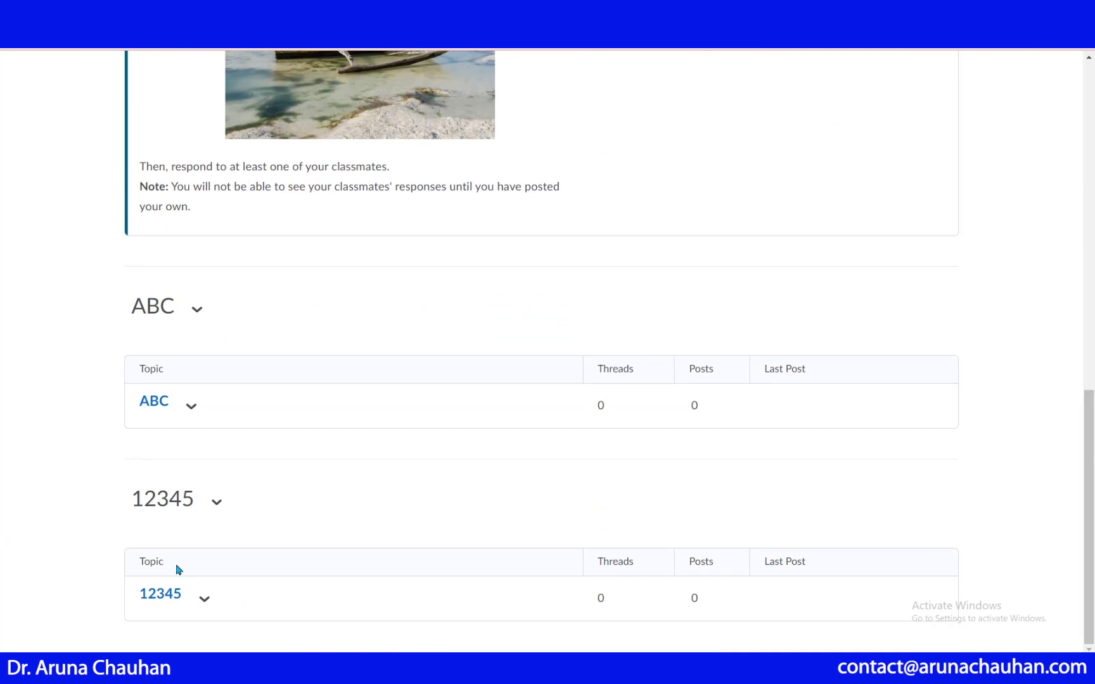
pyautogui.click(211, 605)
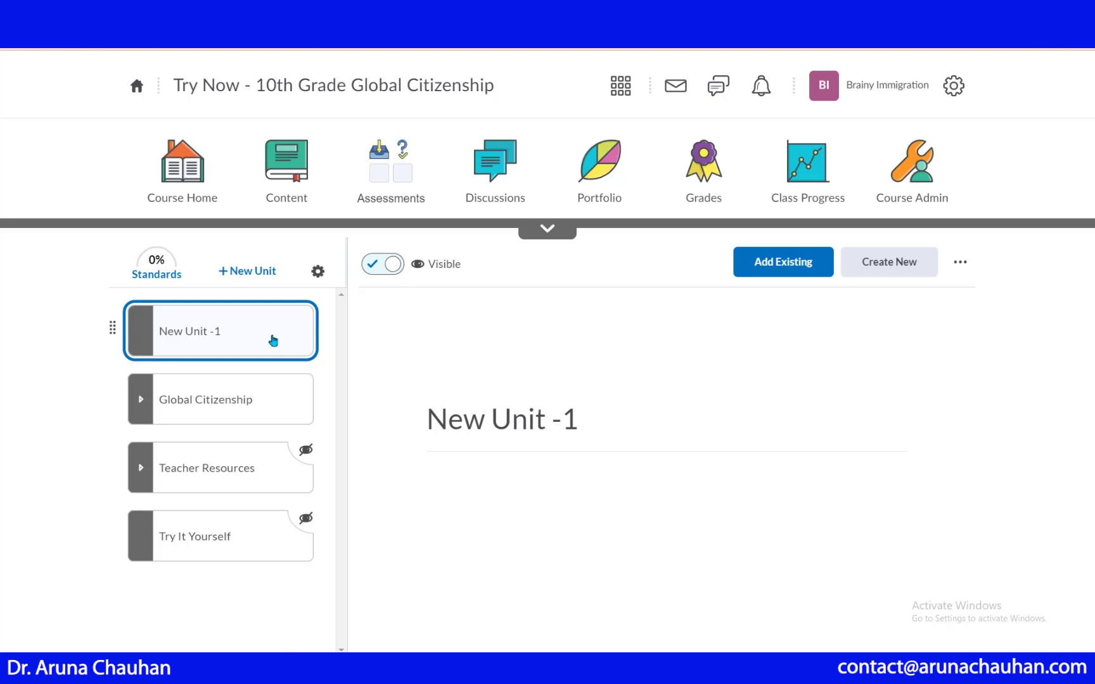
# - Add the Think: Sustainability discussion from the Ghana forum to New Unit -1
pyautogui.click(790, 269)
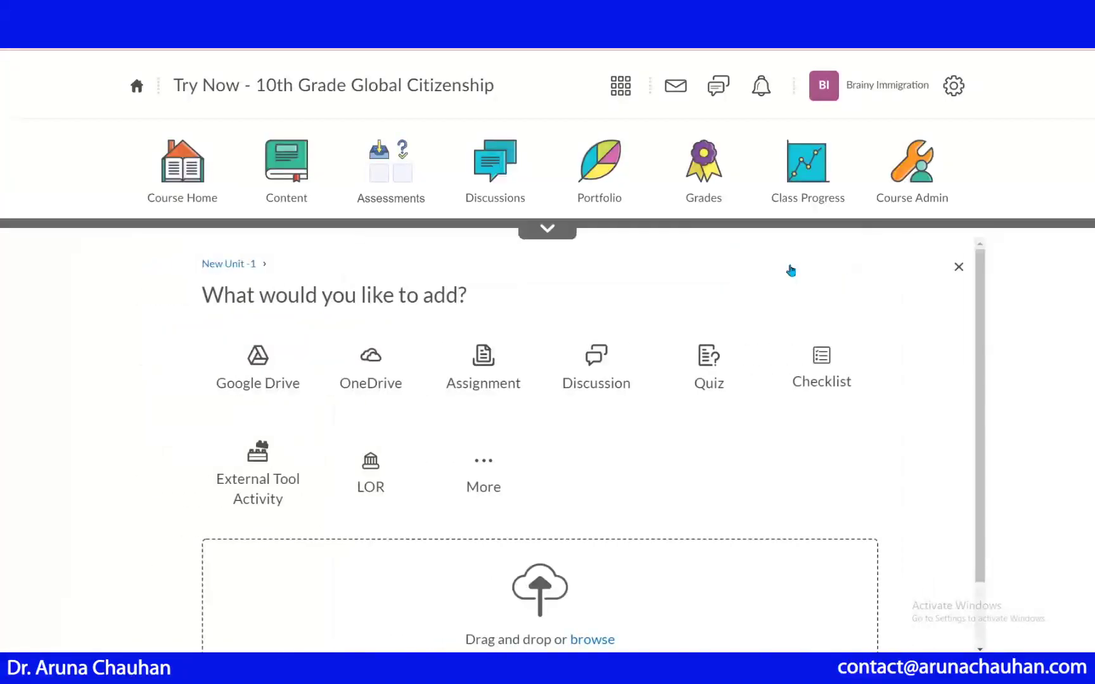
pyautogui.click(587, 387)
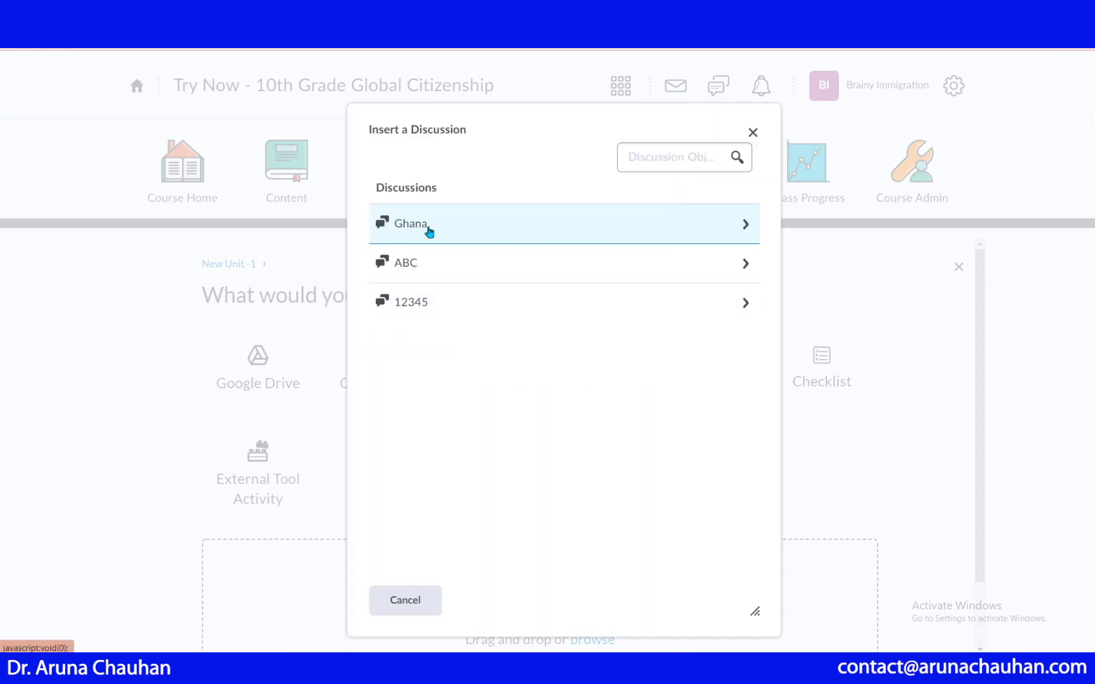
pyautogui.click(442, 233)
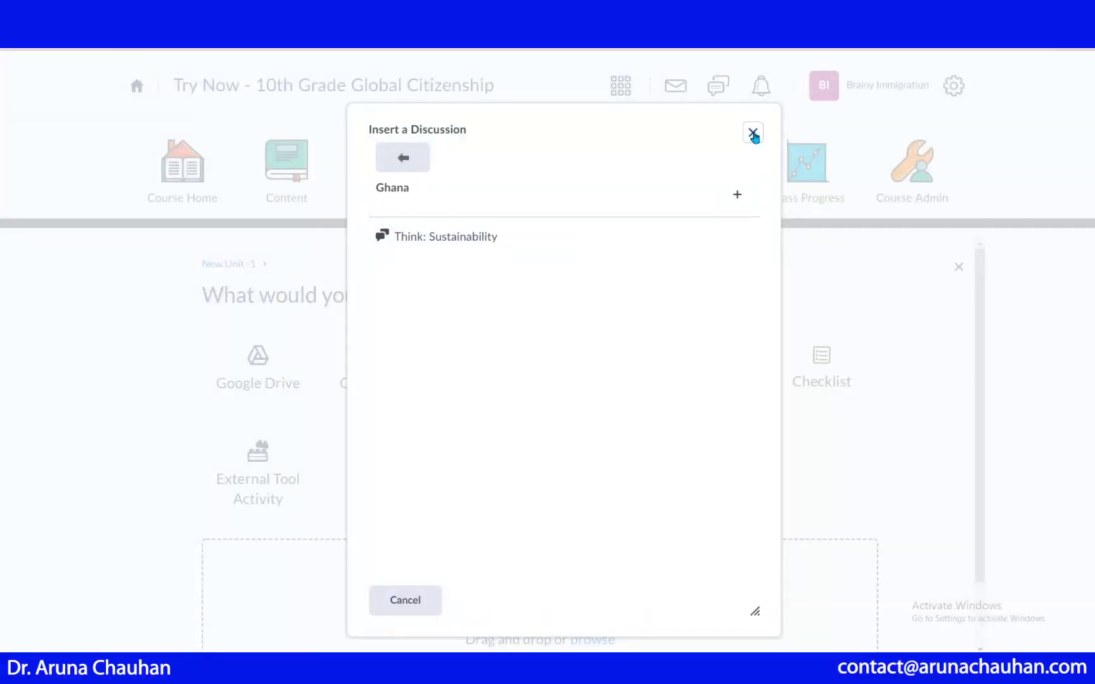
pyautogui.click(454, 239)
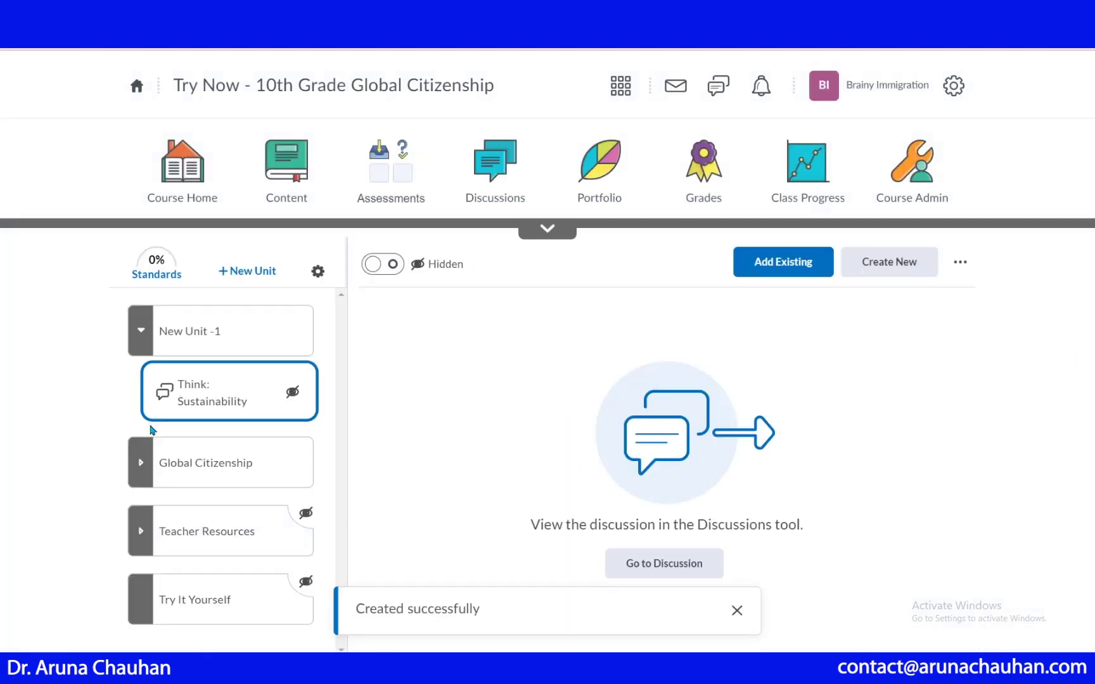
# - Browse the ABC forum's discussions for the unit, then close the picker without adding anything
pyautogui.click(788, 261)
pyautogui.click(593, 383)
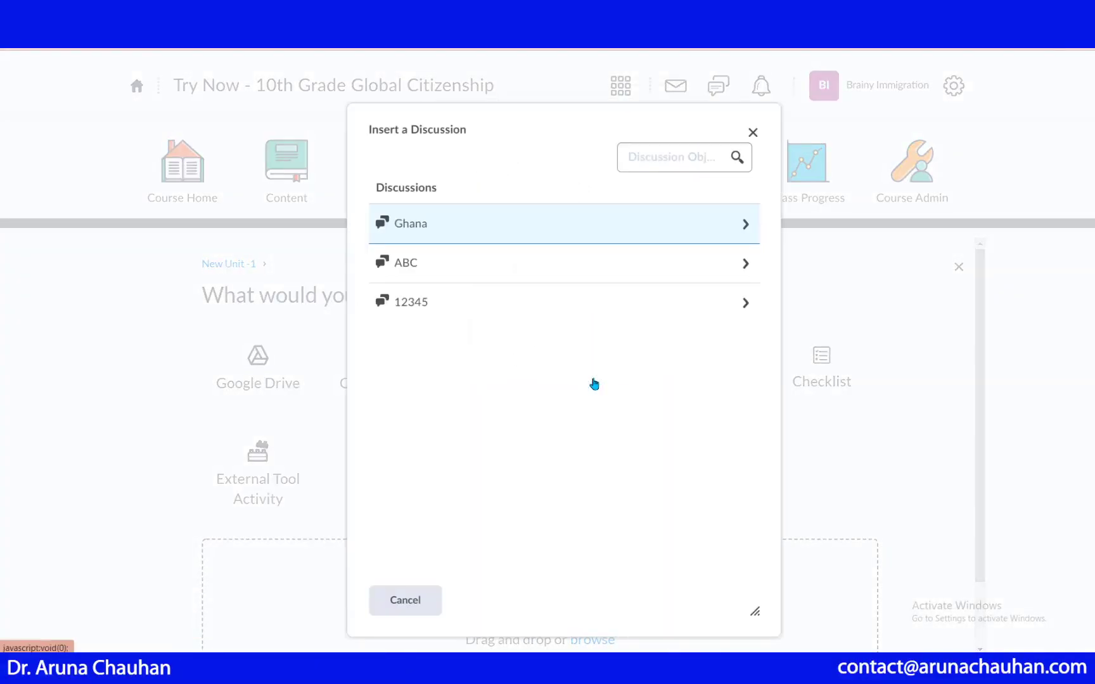
pyautogui.click(519, 271)
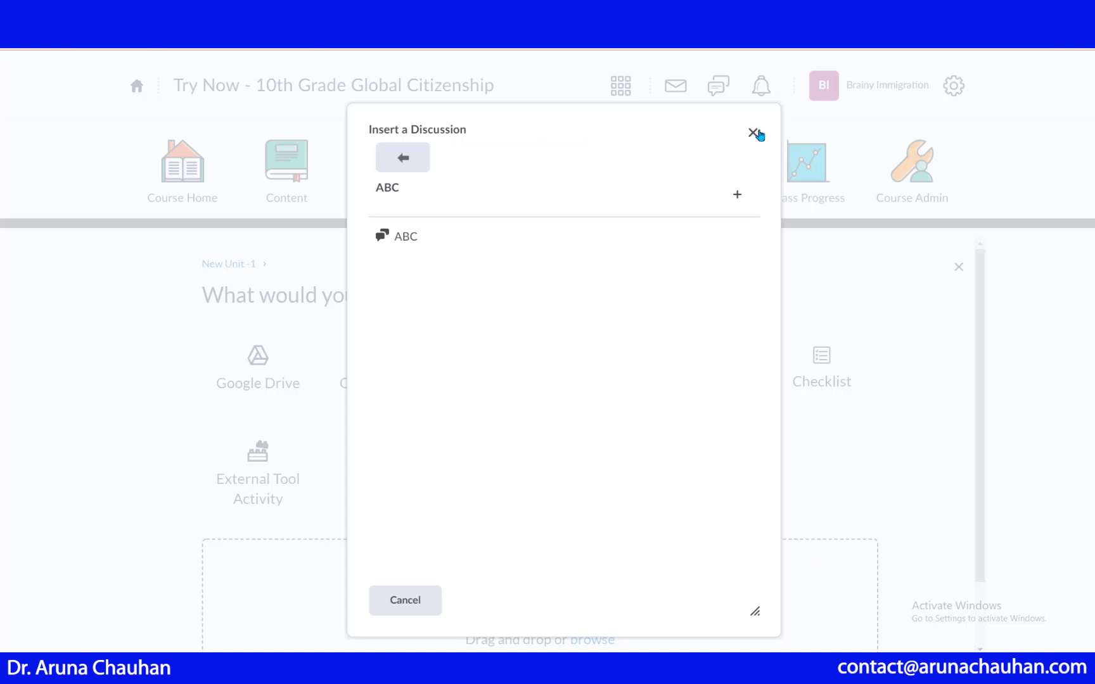
pyautogui.click(753, 133)
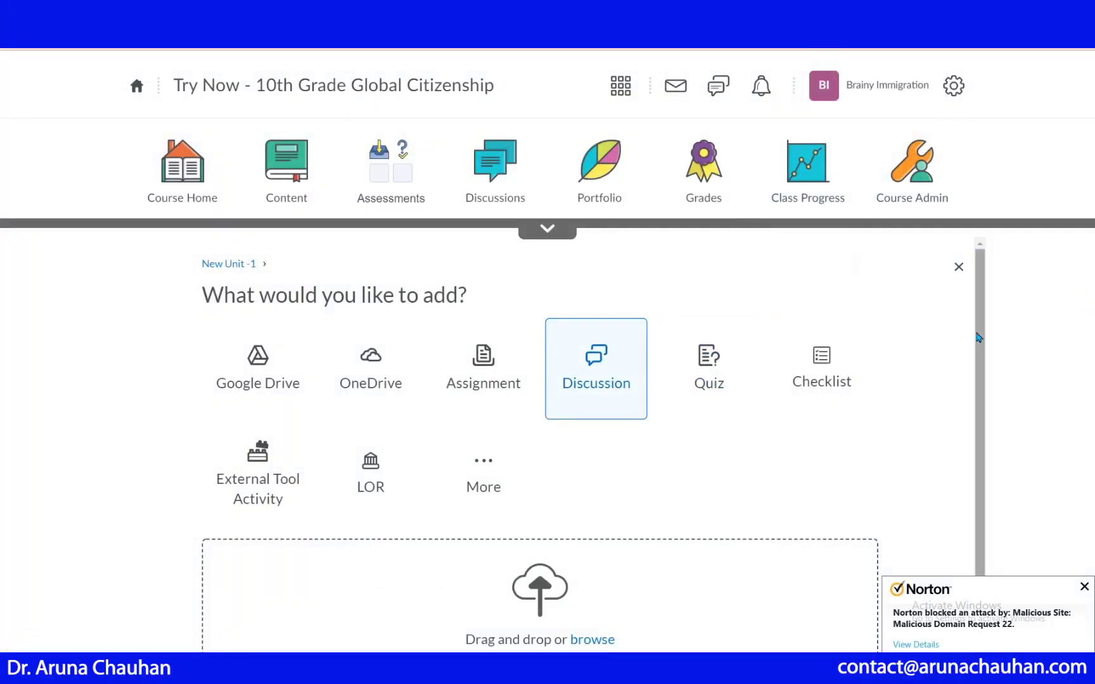
pyautogui.scroll(-1, 1009, 340)
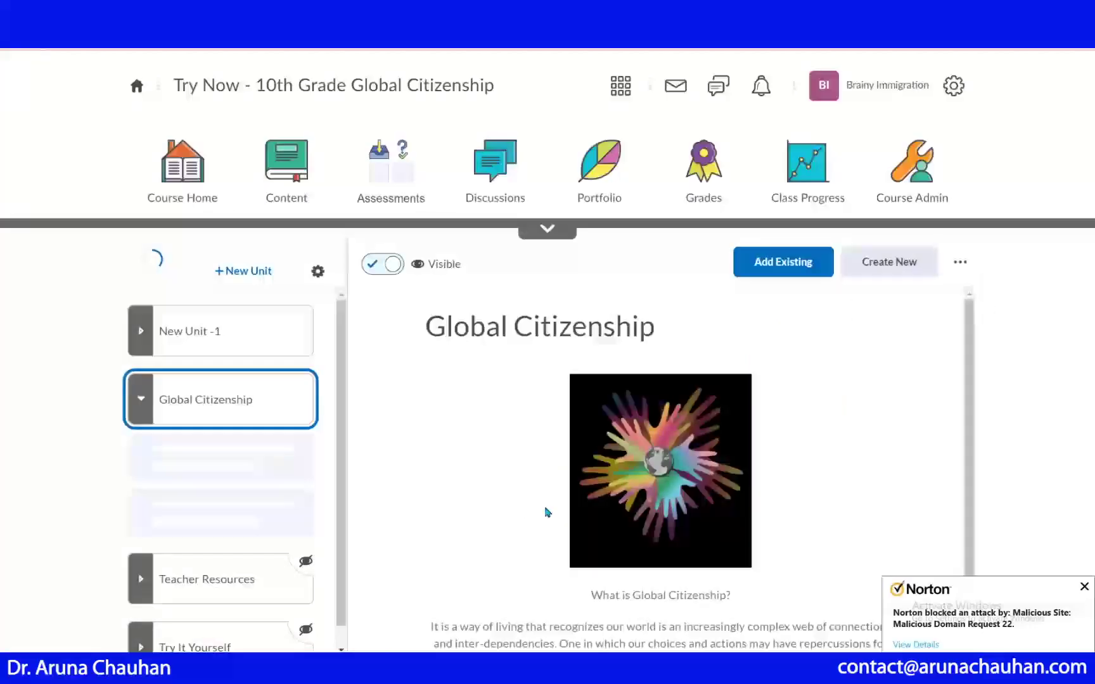
# - Add Think: Sustainability from the Ghana forum to New Unit -1 a second time
pyautogui.click(256, 331)
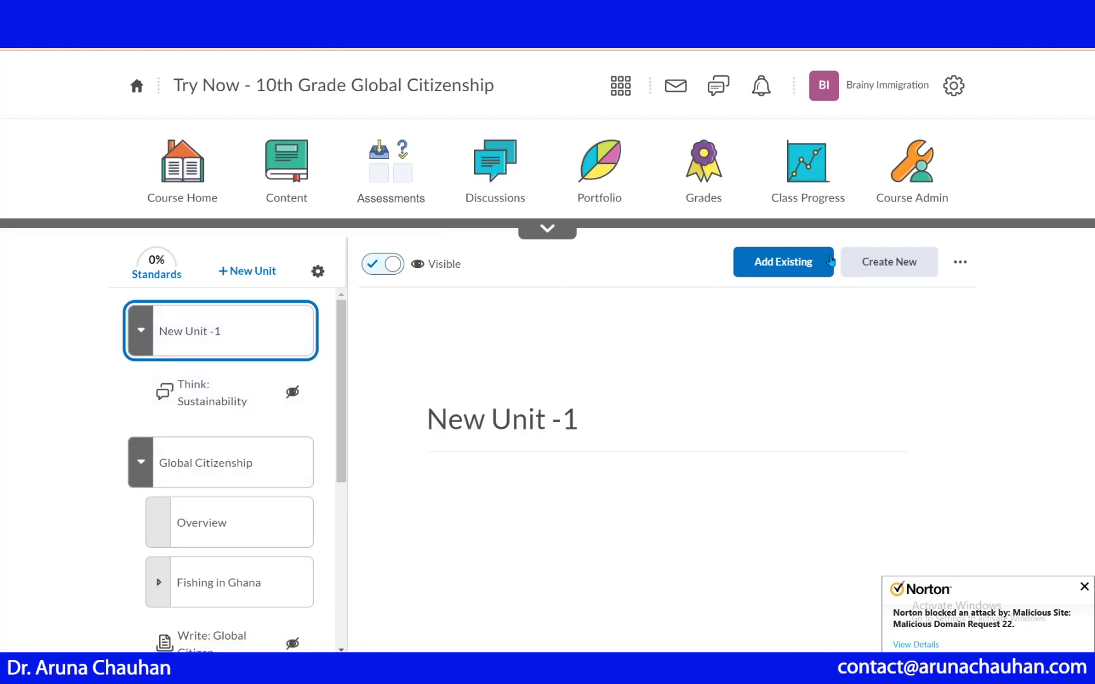
pyautogui.click(779, 266)
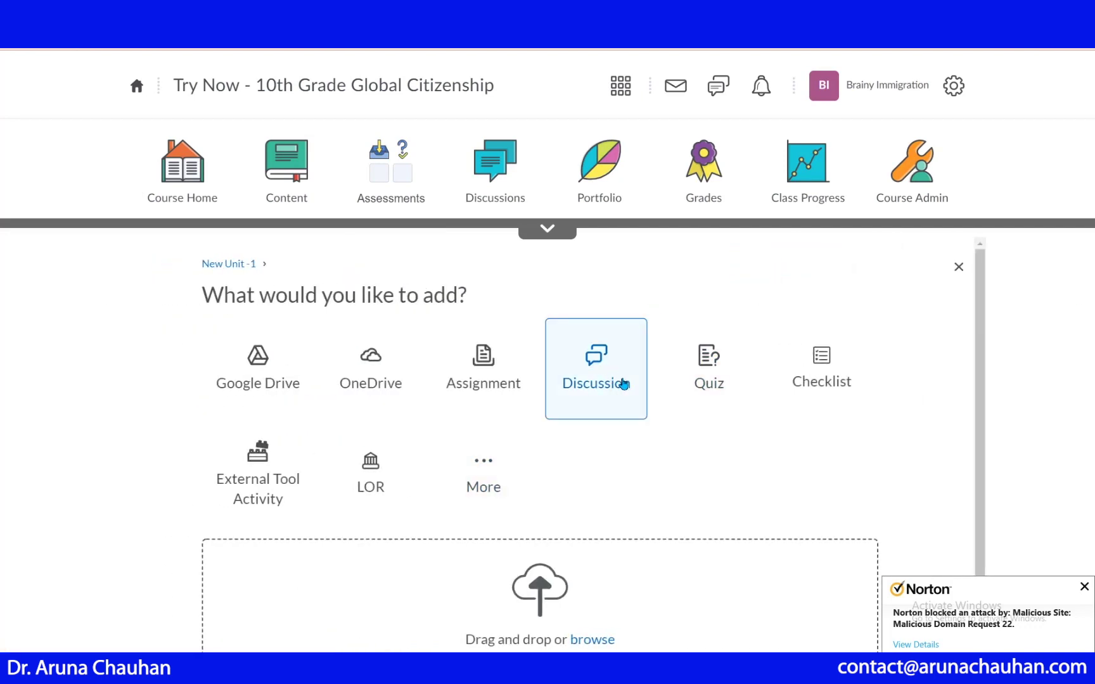
pyautogui.click(605, 383)
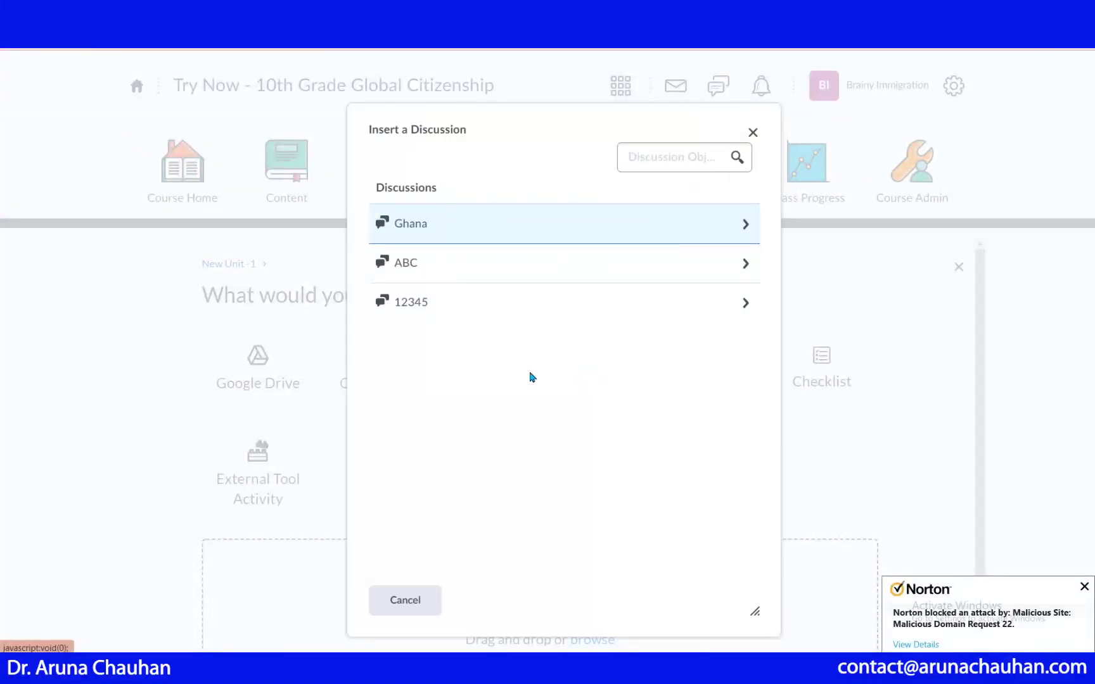
pyautogui.click(458, 223)
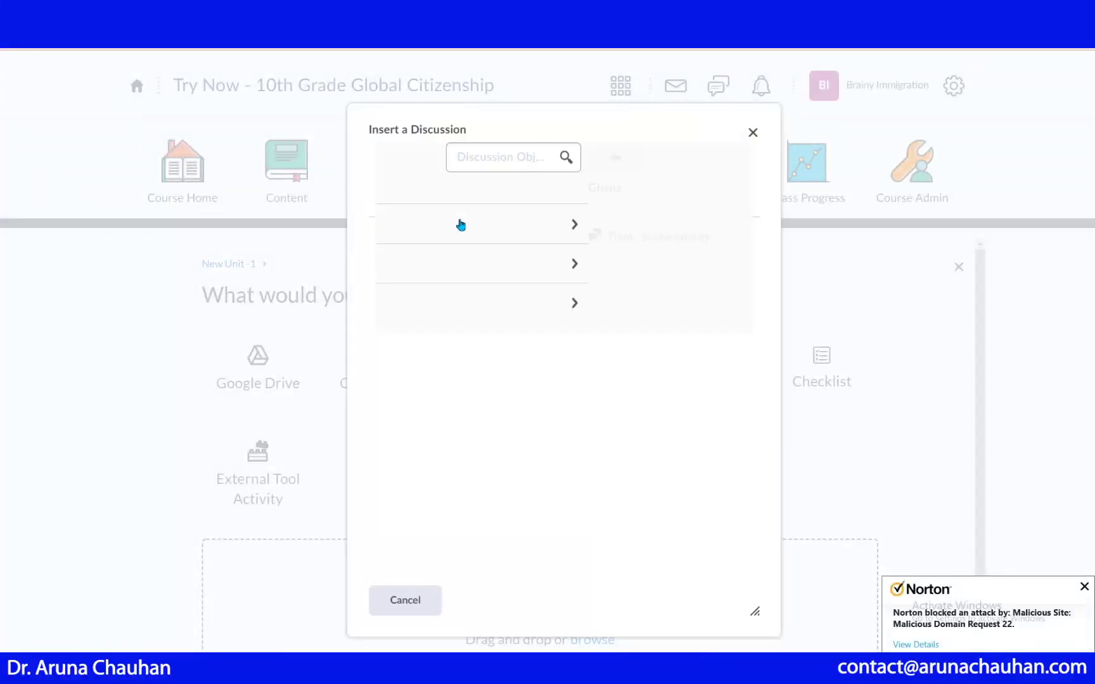
pyautogui.click(753, 133)
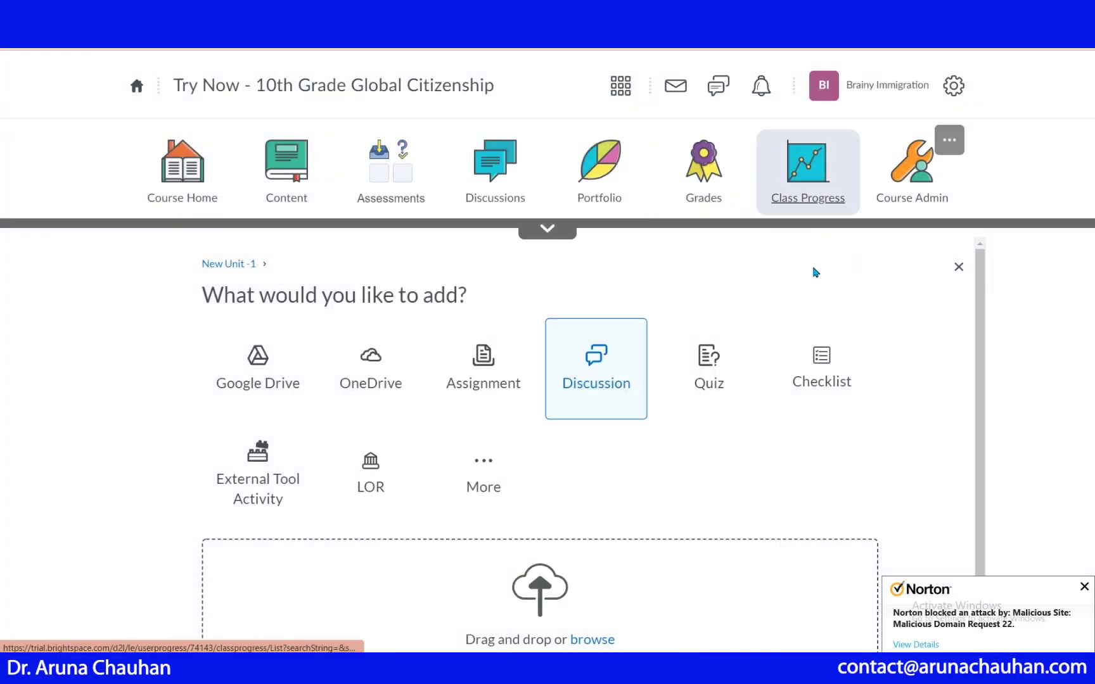
pyautogui.click(605, 359)
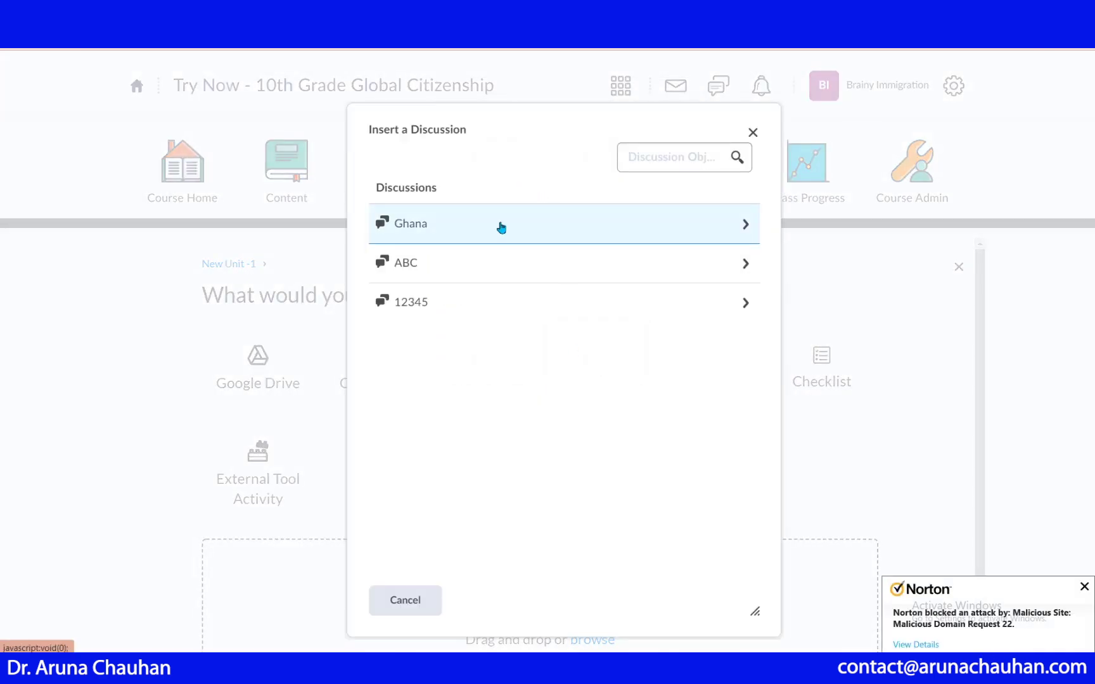
pyautogui.click(499, 226)
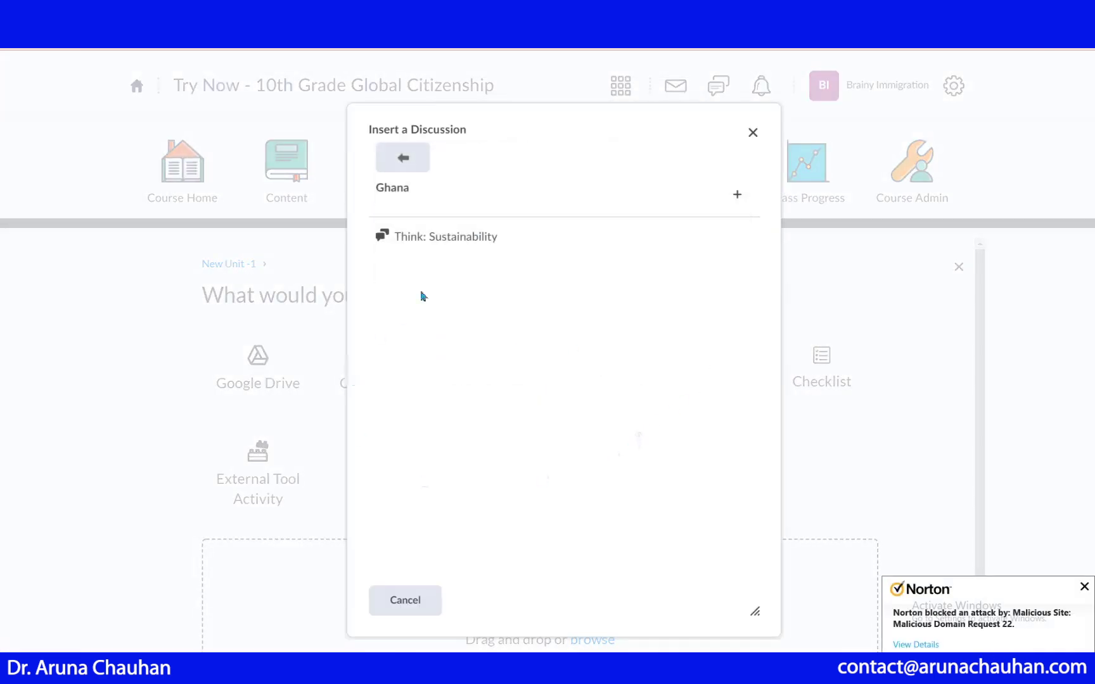
pyautogui.click(453, 239)
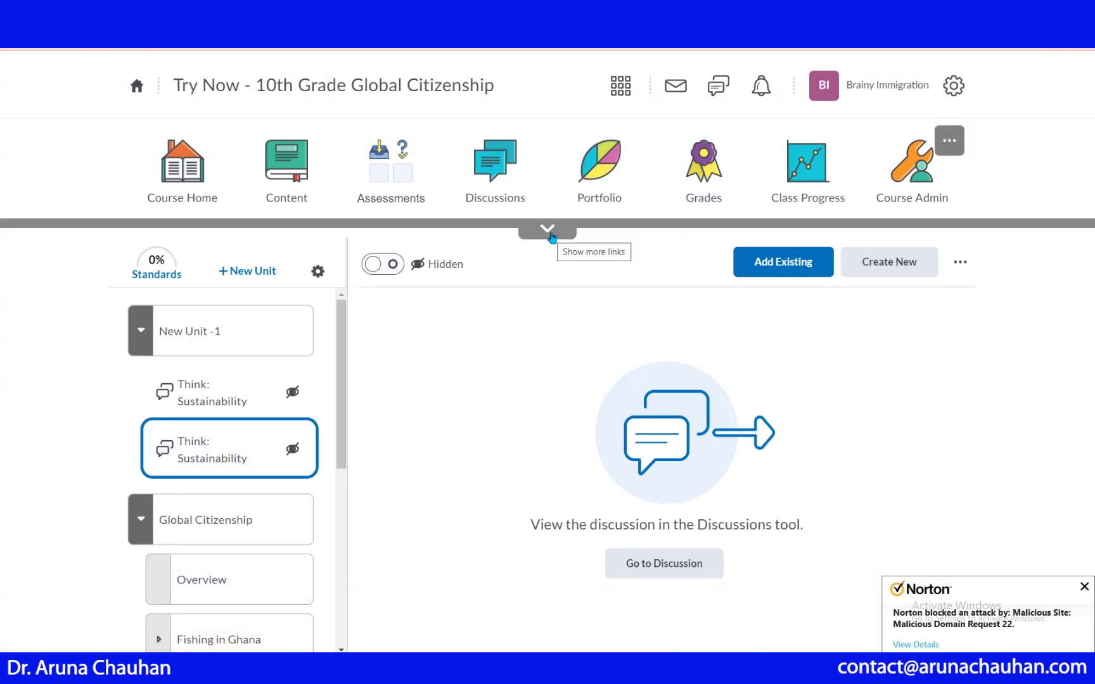
# - Add Quiz: Overfishing to New Unit -1 and review its eight questions
pyautogui.click(783, 263)
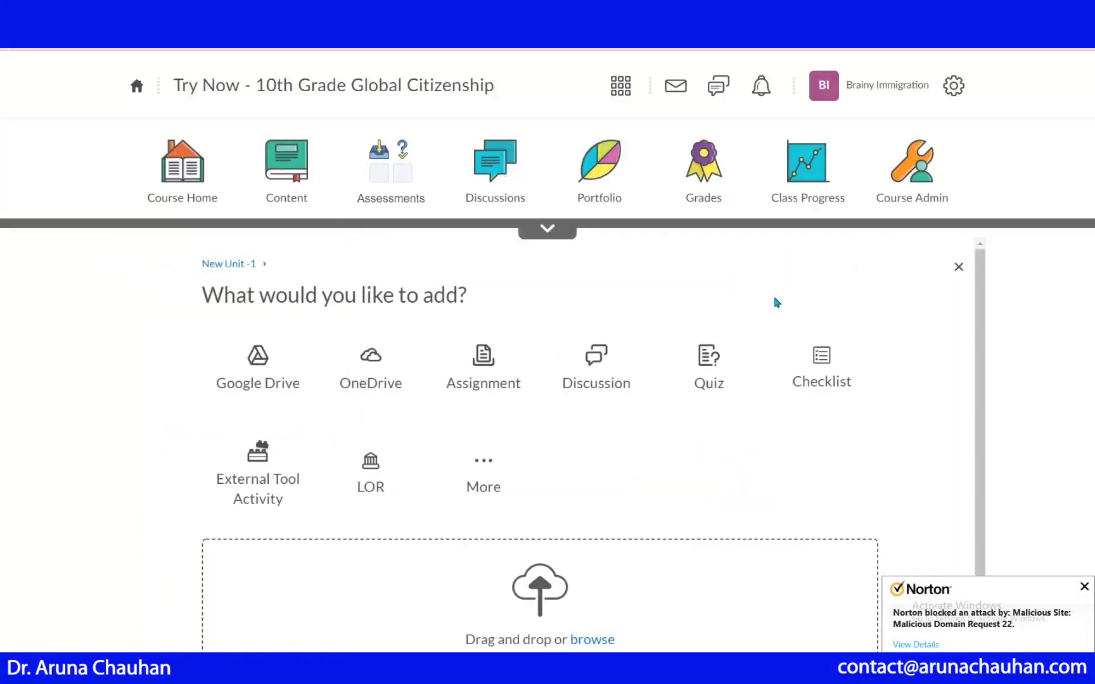
pyautogui.click(721, 359)
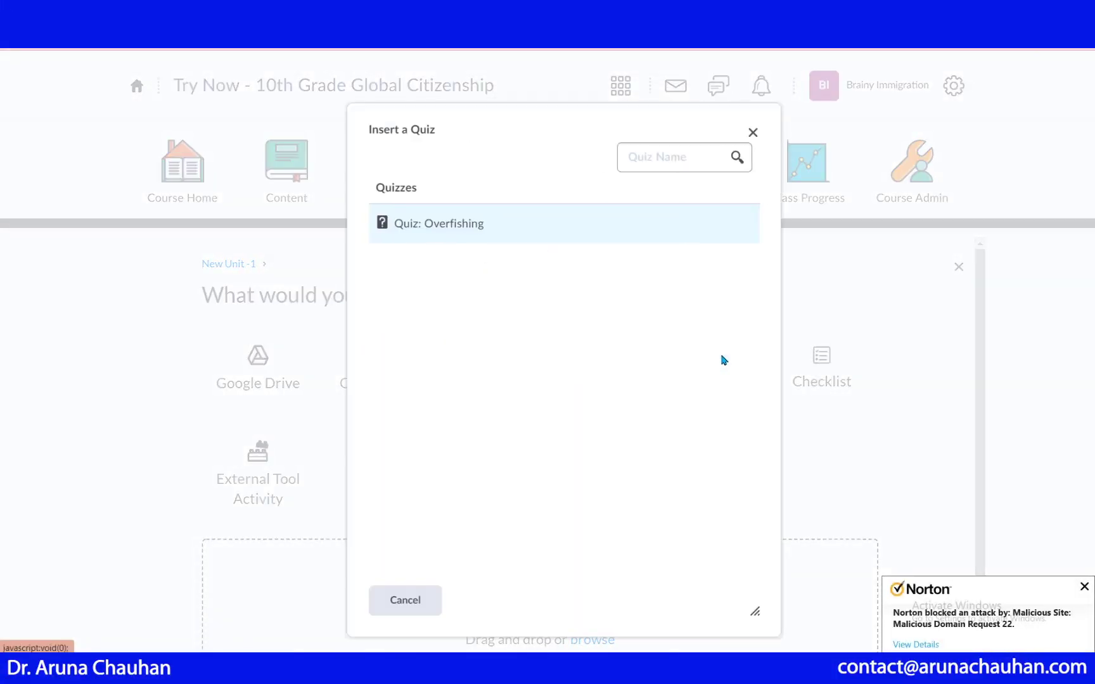
pyautogui.click(518, 235)
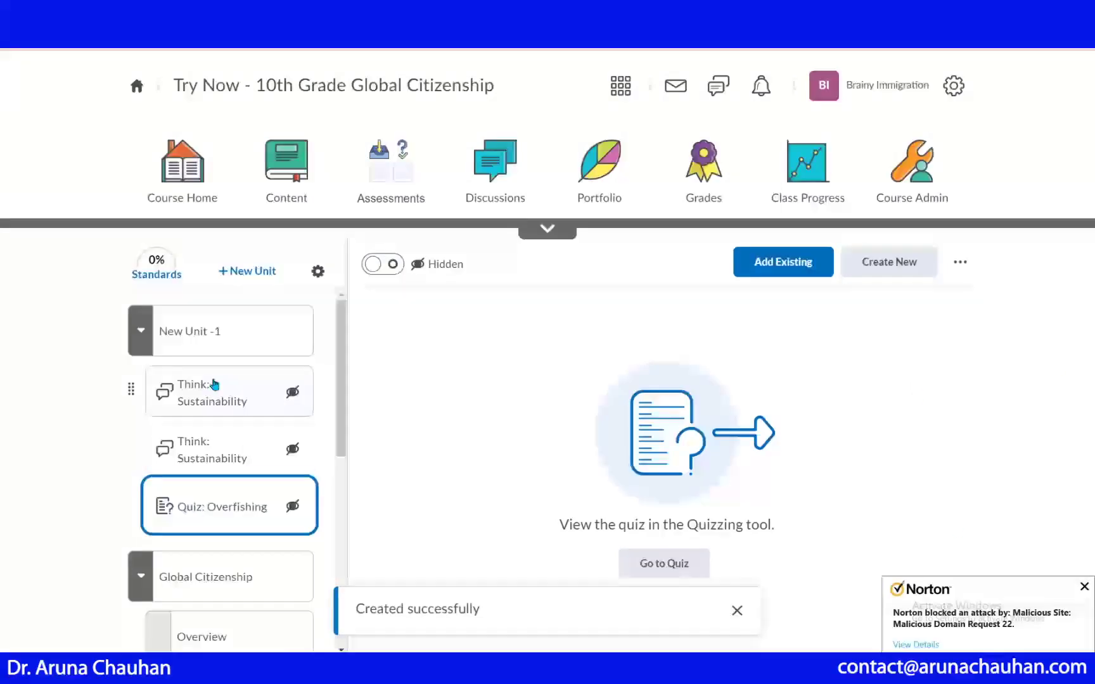
pyautogui.click(689, 565)
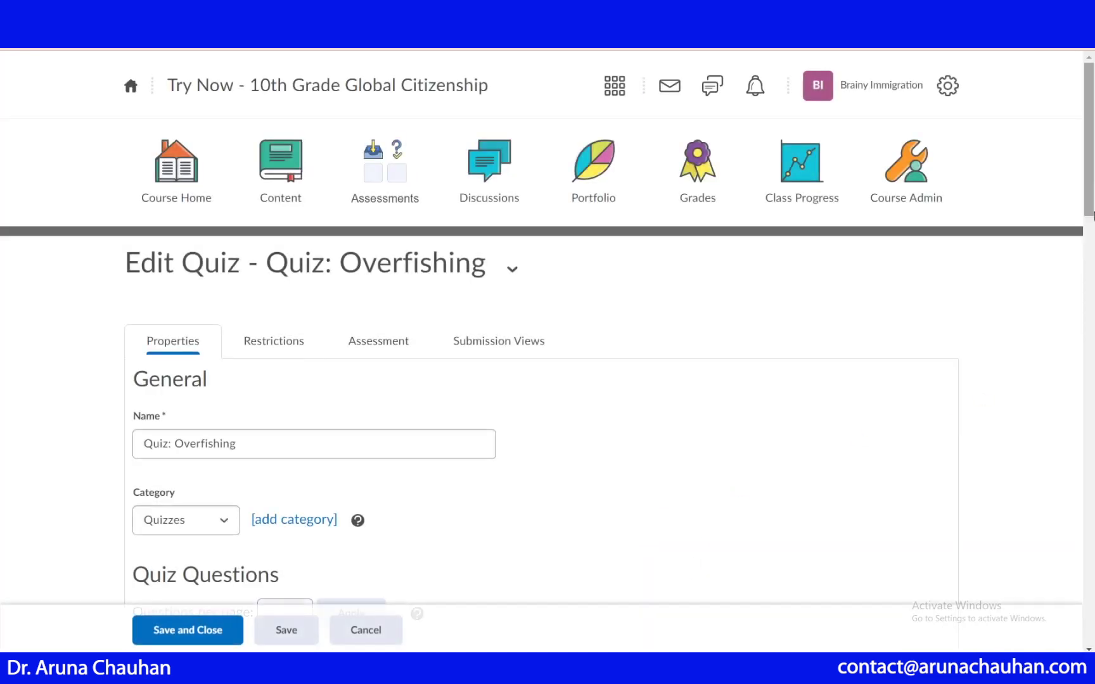
pyautogui.moveTo(1090, 223); pyautogui.dragTo(1082, 444)
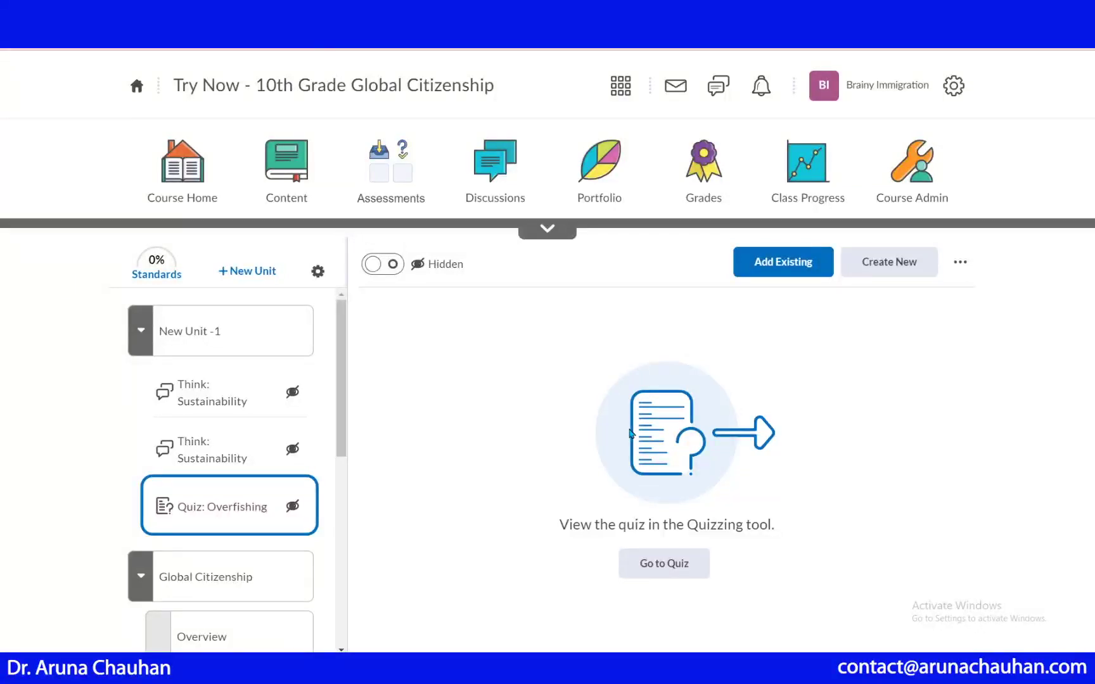
# - Show New Unit -1's page, then collapse, expand and collapse its item list
pyautogui.click(115, 328)
pyautogui.click(115, 328)
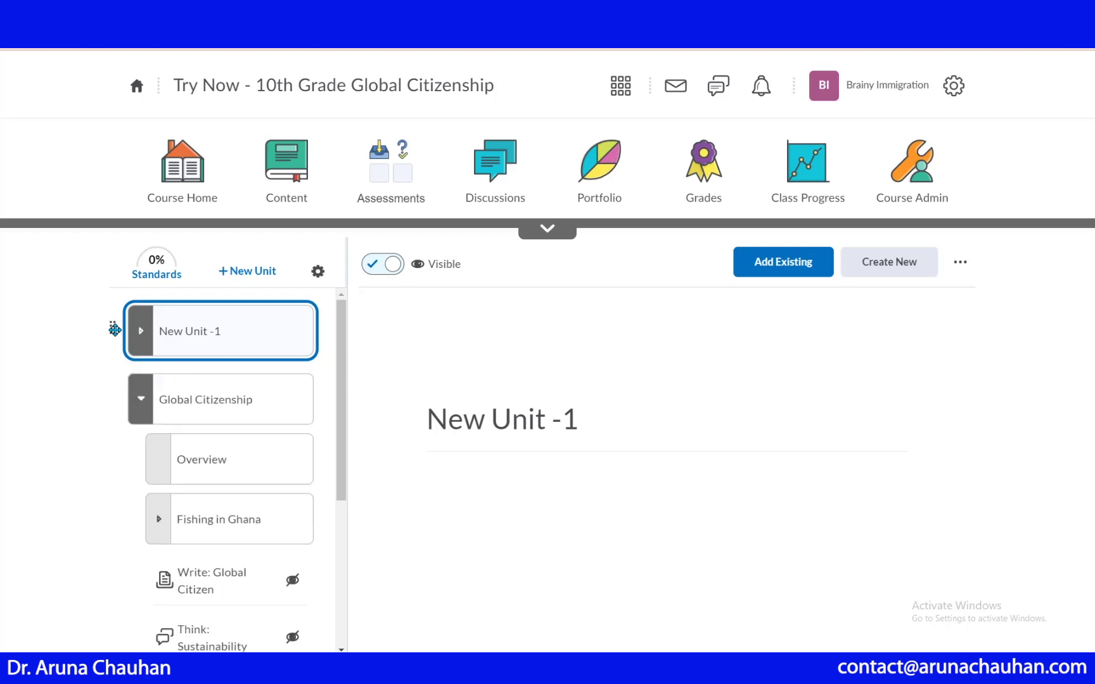
pyautogui.click(115, 328)
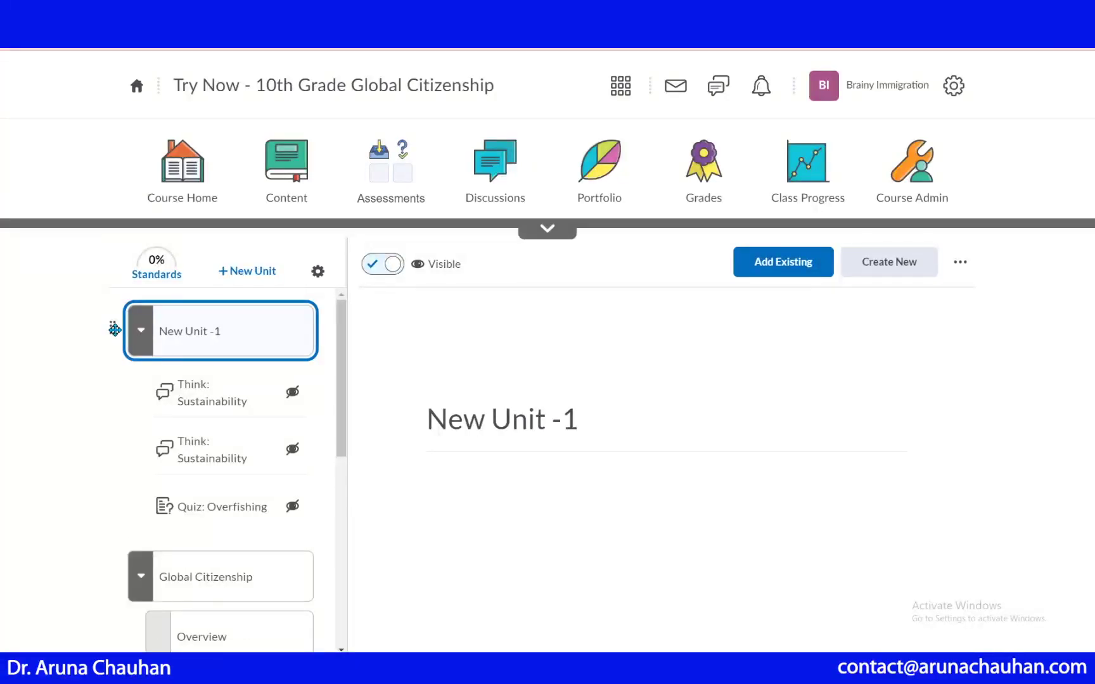
pyautogui.click(115, 329)
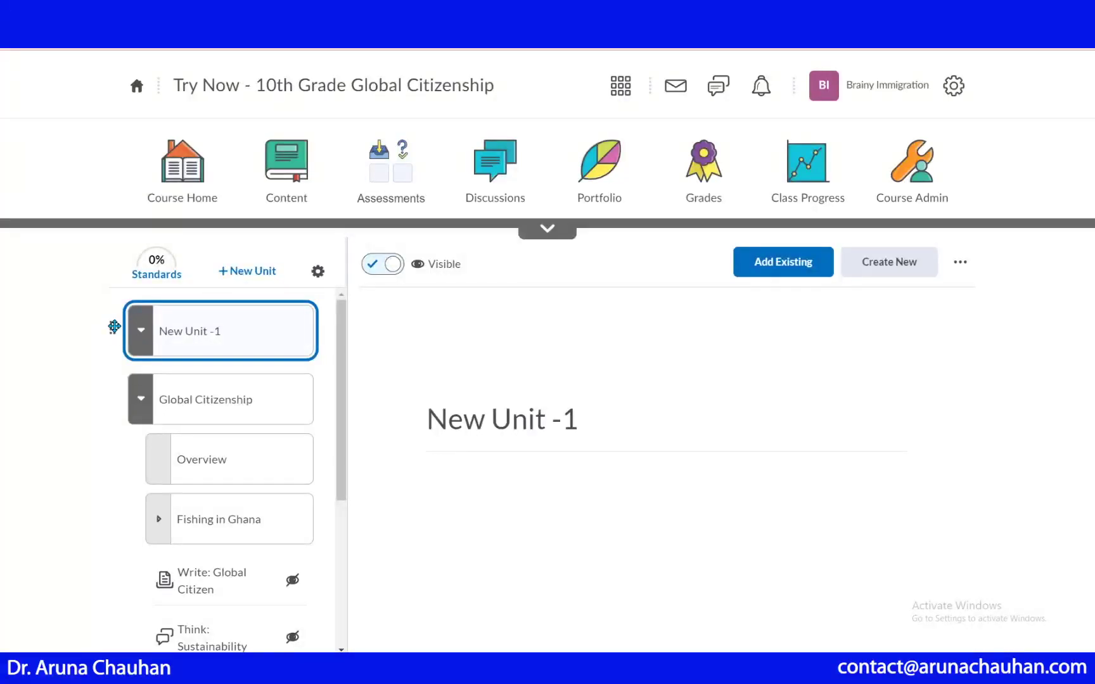
# - Delete New Unit -1 and confirm in the Delete Module dialog
pyautogui.click(971, 264)
pyautogui.click(853, 414)
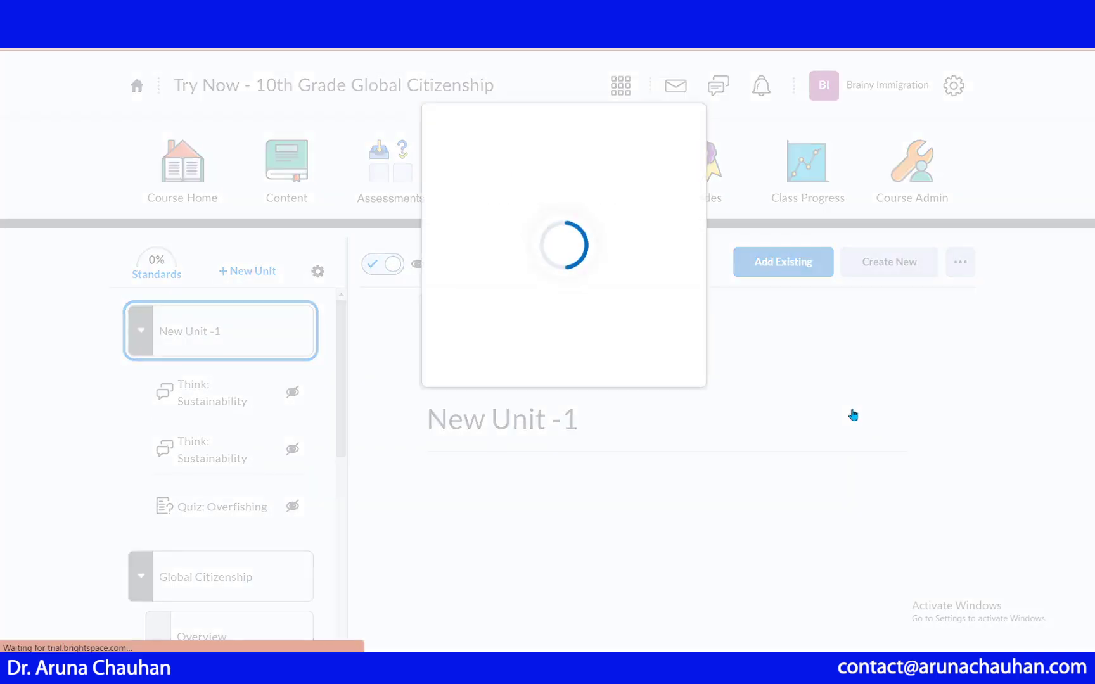
pyautogui.click(407, 351)
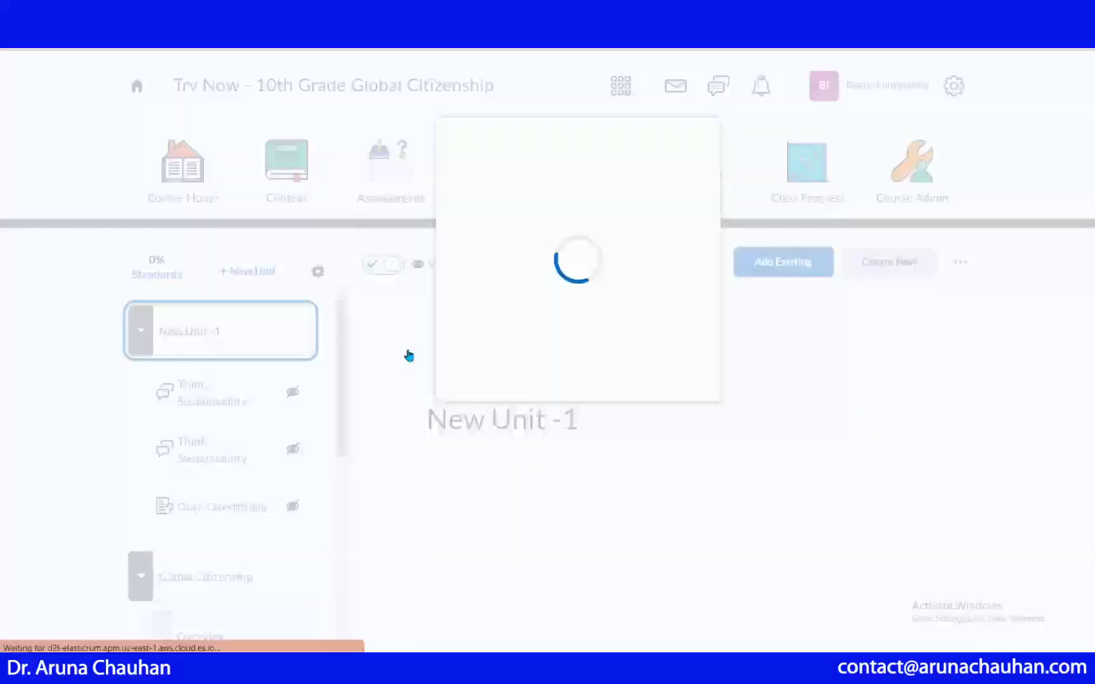